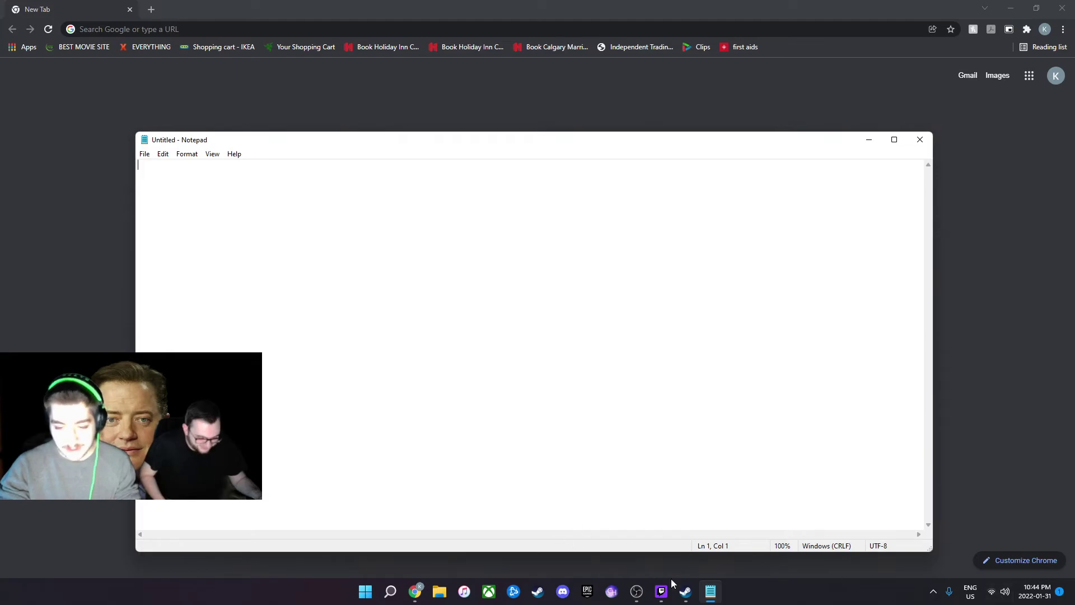
Minimize the blank Notepad window so that the browser behind it is in front
{"action": "mouse_move", "coordinate": [386, 591]}
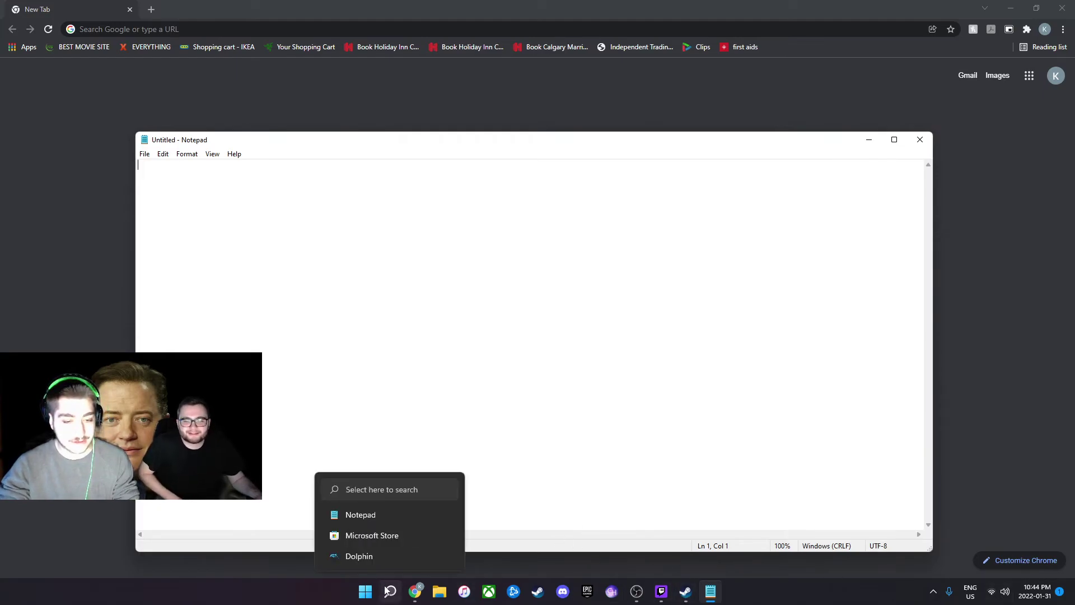
{"action": "left_click", "coordinate": [365, 591]}
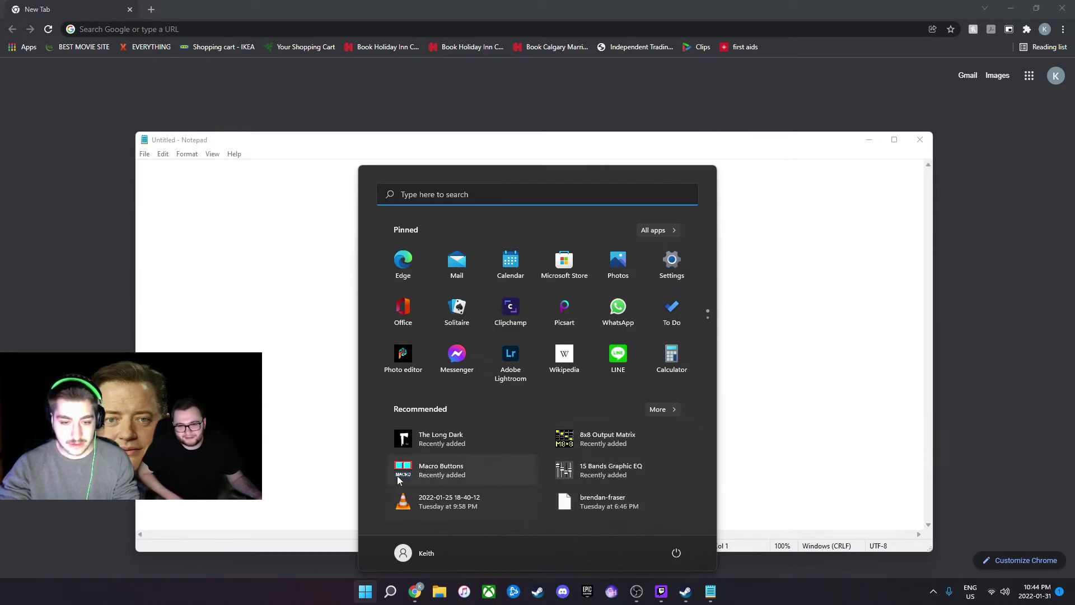
{"action": "key", "text": "Escape"}
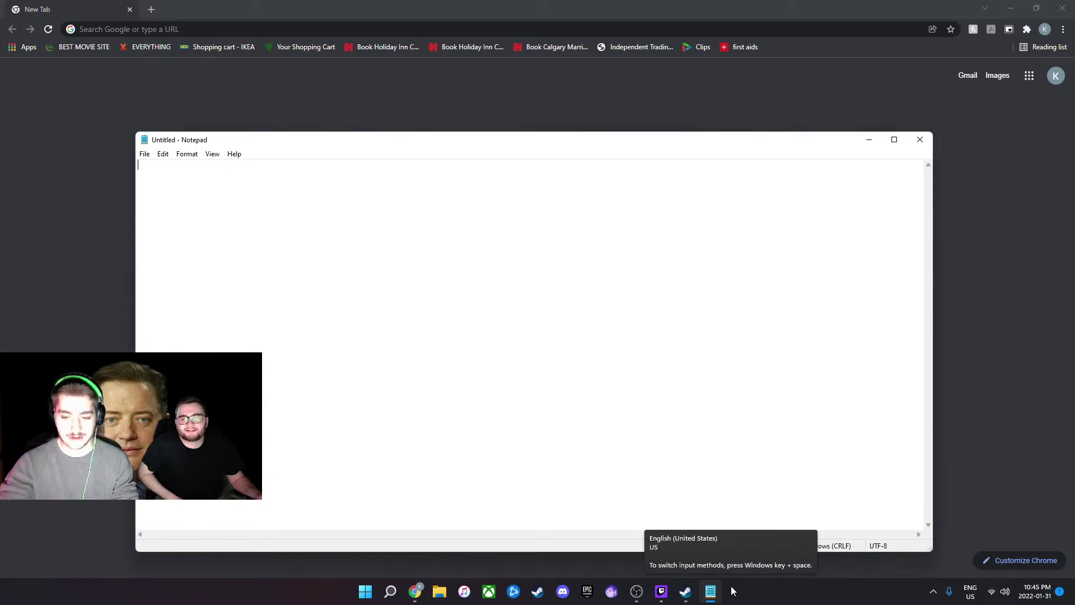
{"action": "left_click", "coordinate": [710, 591]}
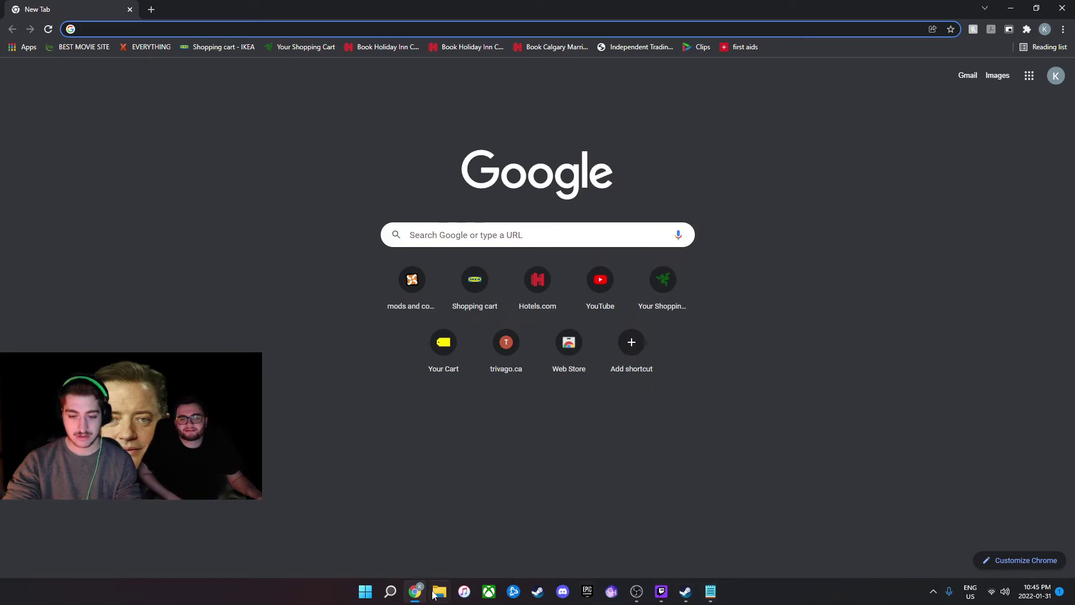
{"action": "left_click", "coordinate": [365, 591]}
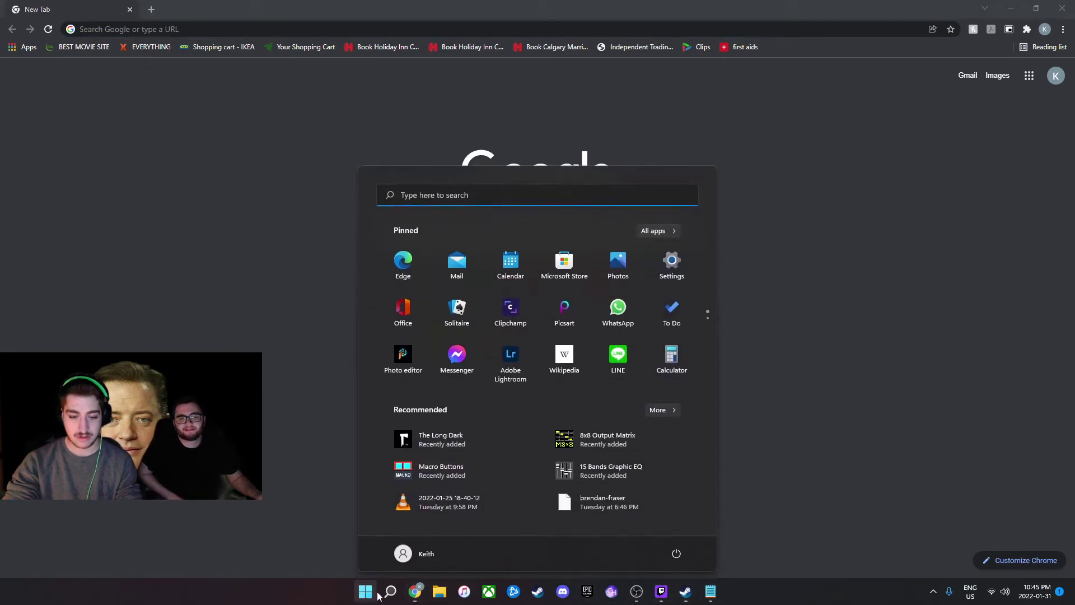
{"action": "left_click", "coordinate": [451, 472]}
{"action": "key", "text": "super"}
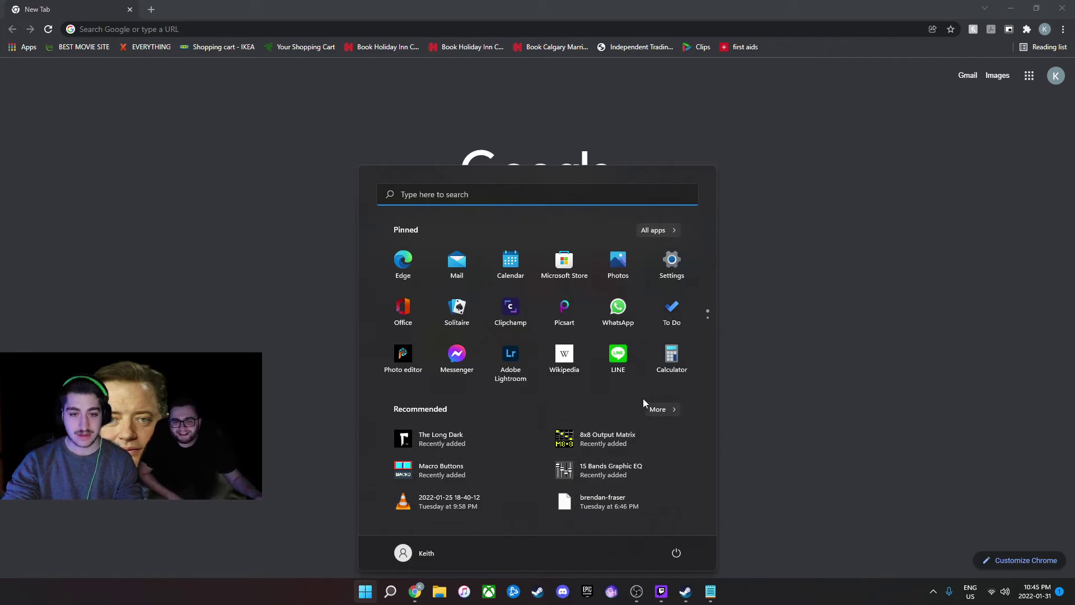
{"action": "left_click", "coordinate": [658, 410]}
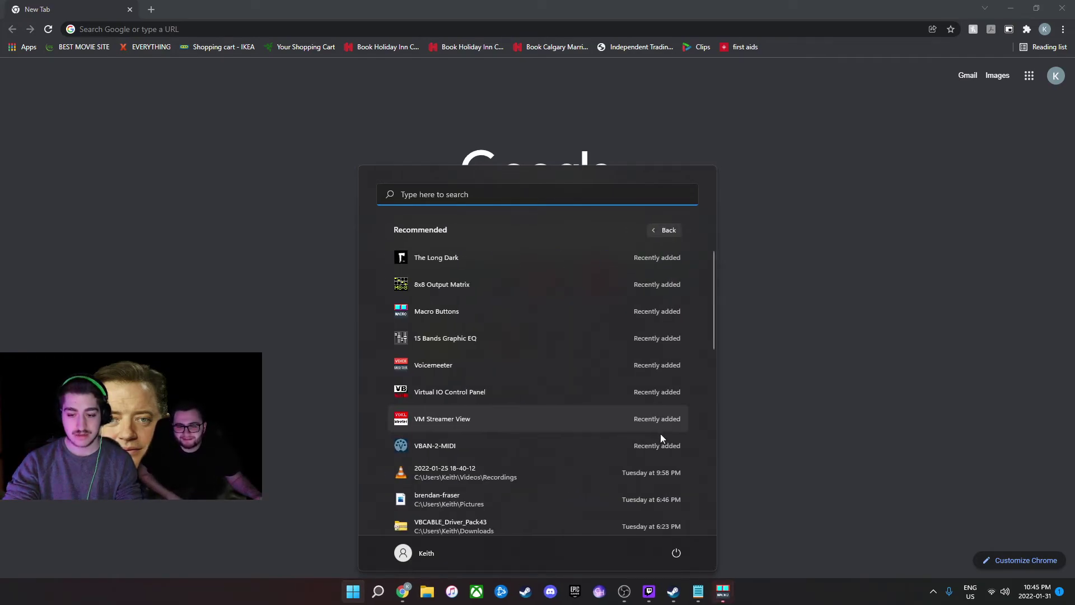
{"action": "left_click", "coordinate": [722, 592]}
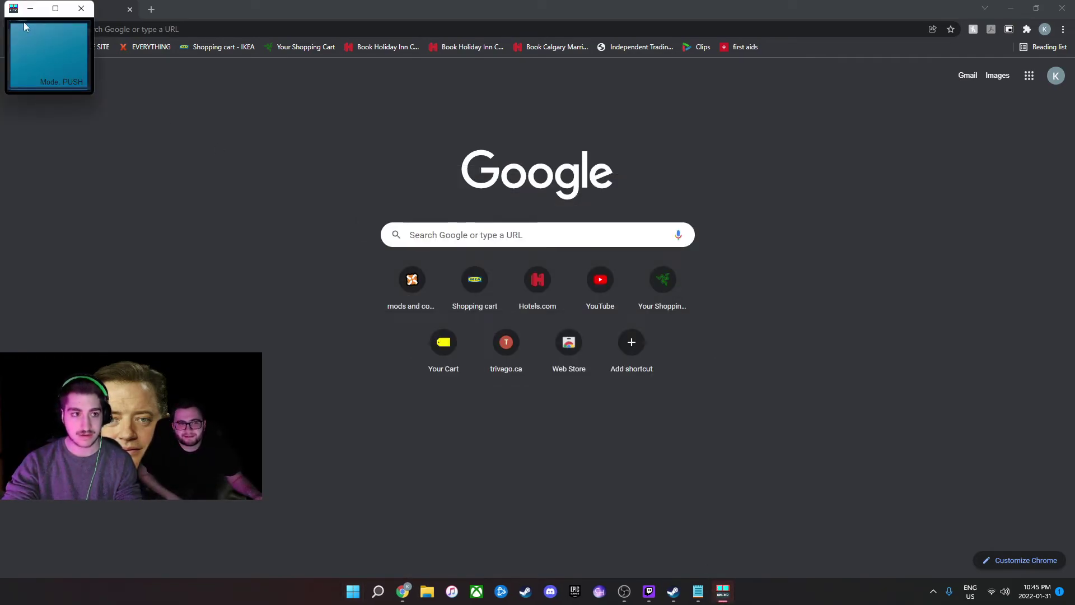
{"action": "left_click", "coordinate": [60, 79]}
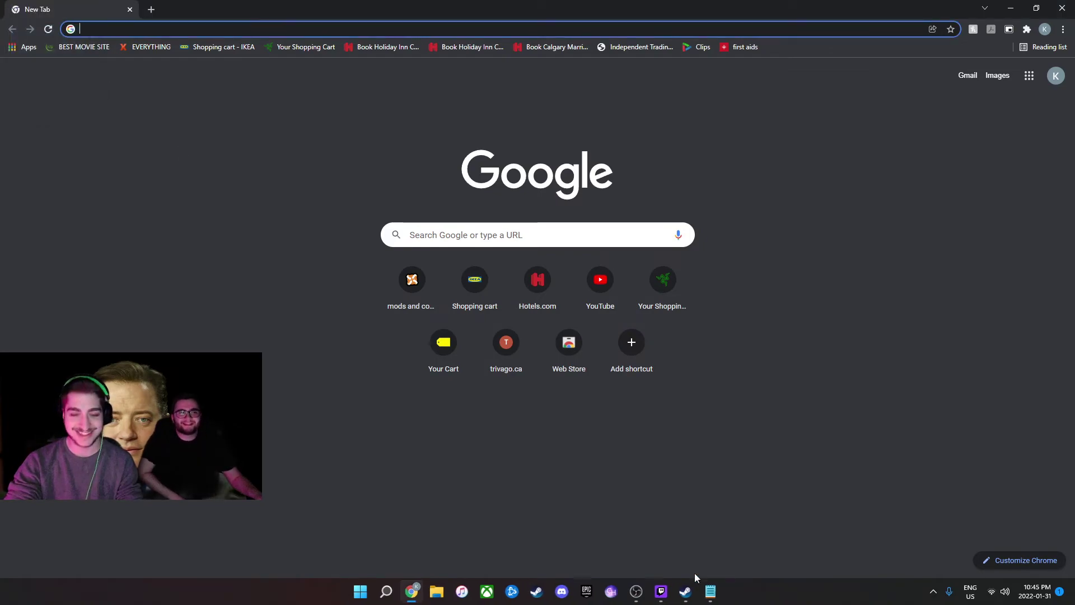
Launch Voicemeeter from the recently added apps and dismiss its startup warning
{"action": "mouse_move", "coordinate": [668, 587]}
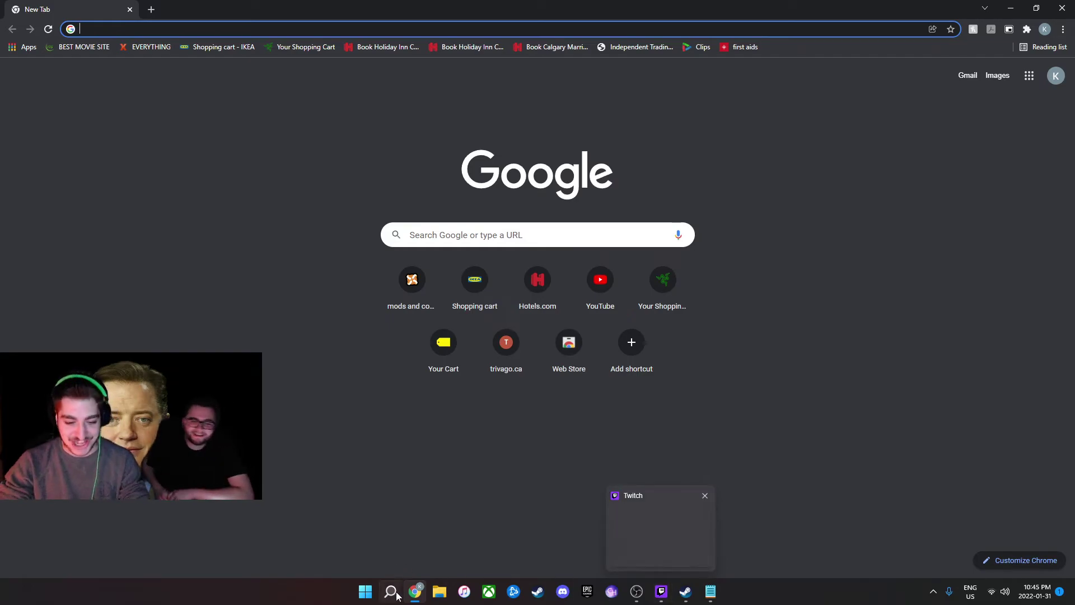
{"action": "left_click", "coordinate": [372, 598]}
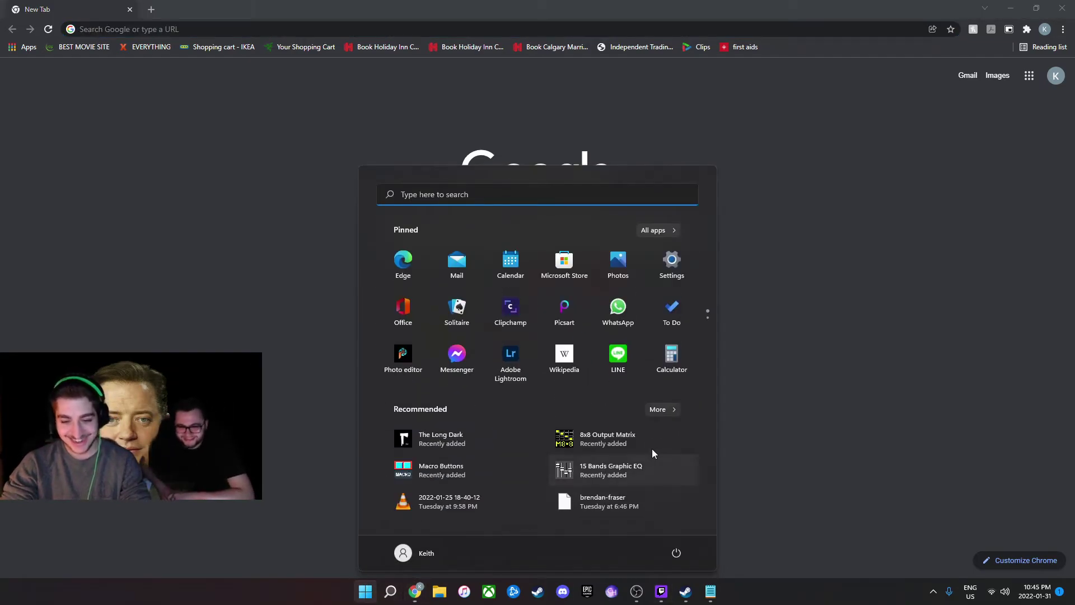
{"action": "left_click", "coordinate": [655, 408]}
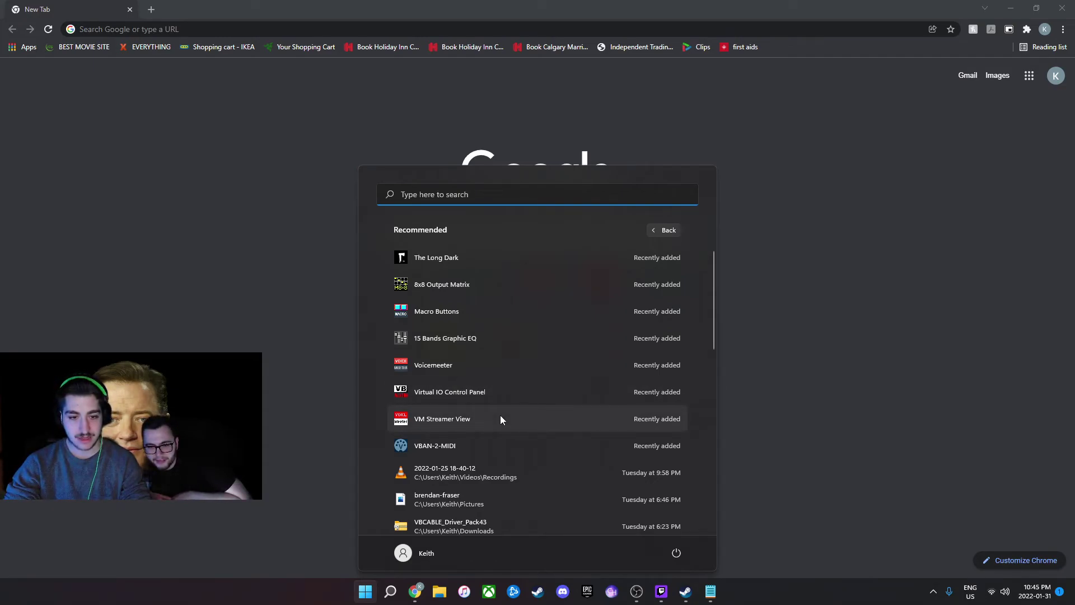
{"action": "left_click", "coordinate": [488, 364]}
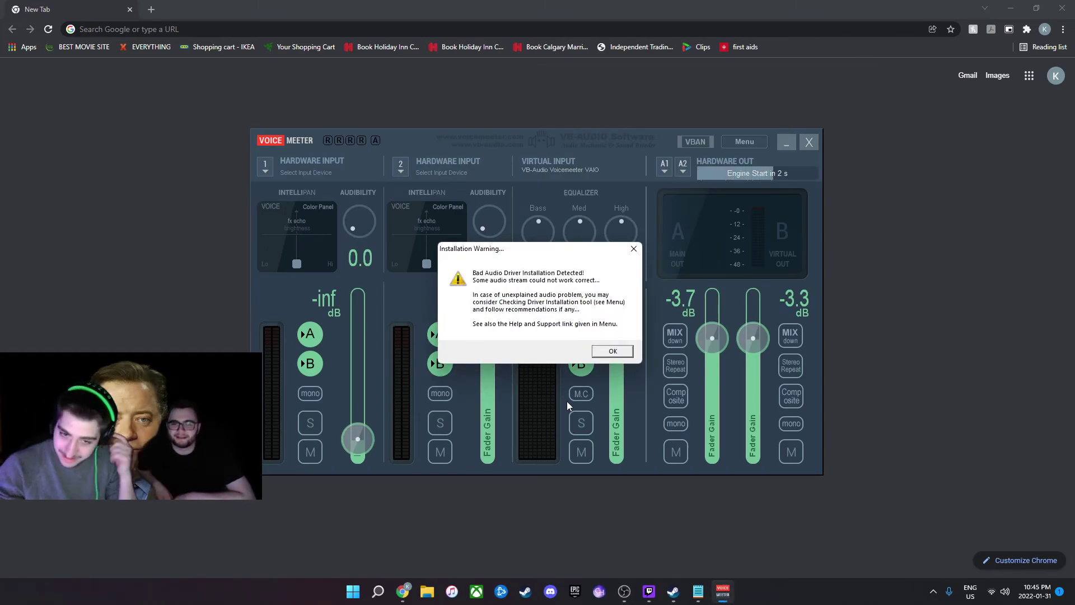
{"action": "left_click", "coordinate": [615, 351]}
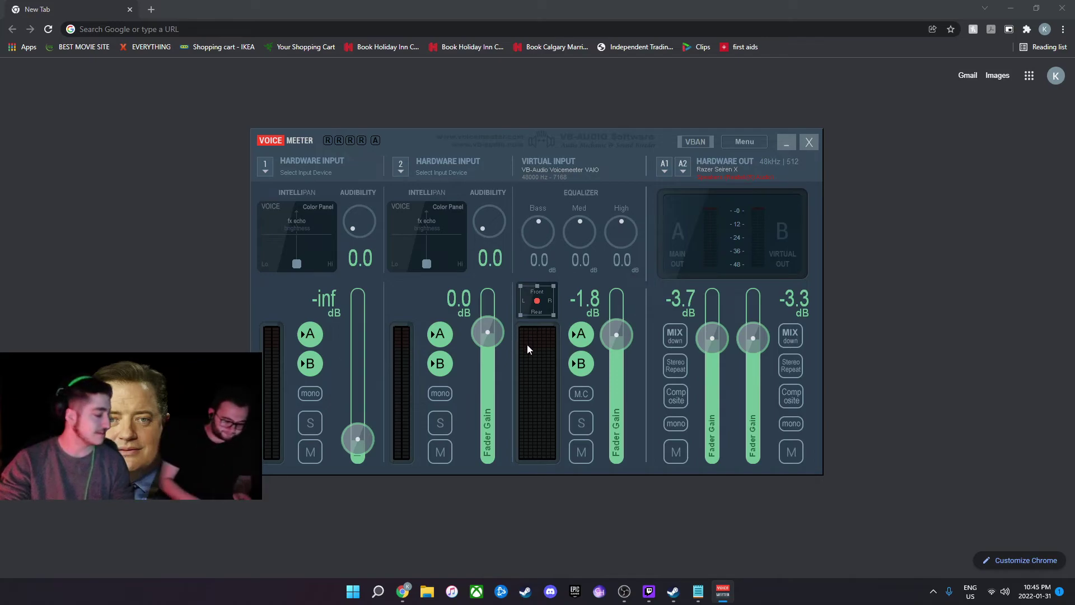
Open the Windows Bluetooth device settings, leaving the dialog for adding a new device without pairing anything
{"action": "left_click", "coordinate": [998, 592]}
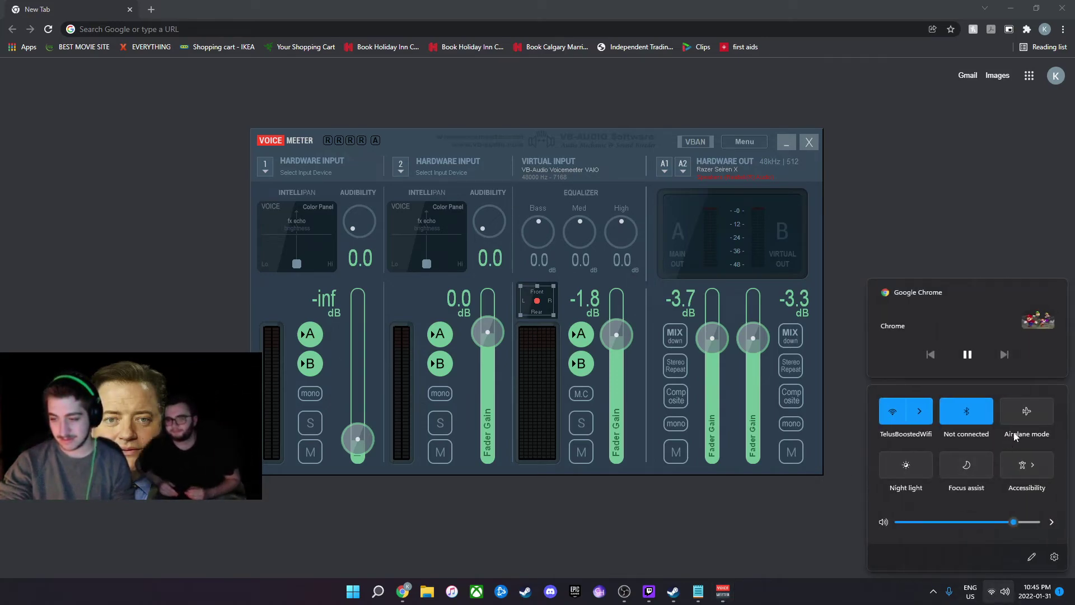
{"action": "right_click", "coordinate": [966, 415]}
{"action": "left_click", "coordinate": [995, 424]}
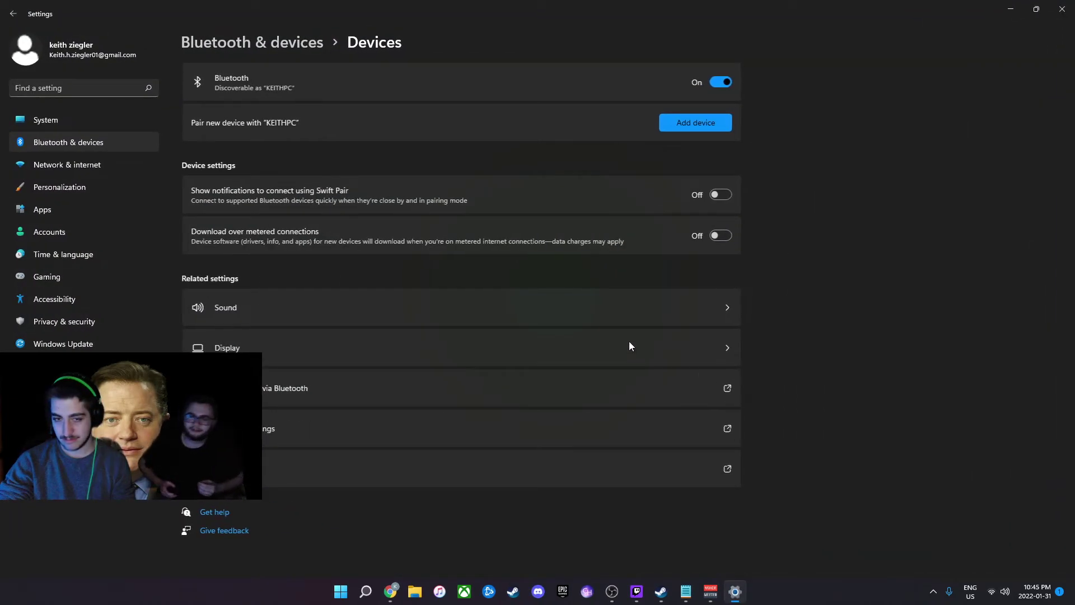
{"action": "left_click", "coordinate": [692, 124]}
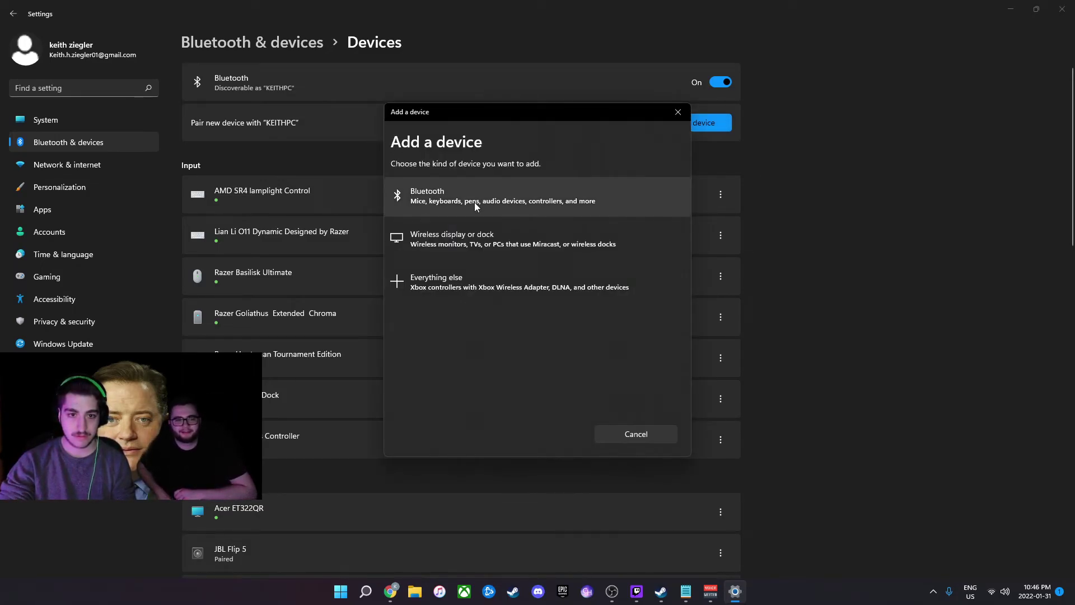
{"action": "left_click", "coordinate": [678, 112]}
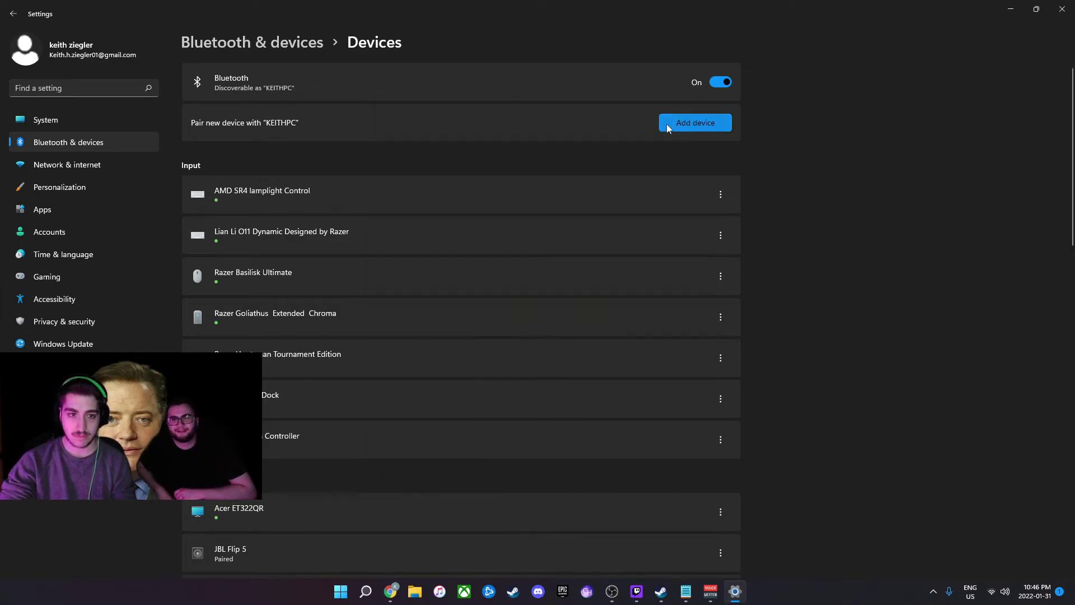
Connect the already paired Razer Hammerhead TWS Pro. earbuds from the list of audio devices
{"action": "scroll", "coordinate": [272, 227], "scroll_direction": "down", "scroll_amount": 5}
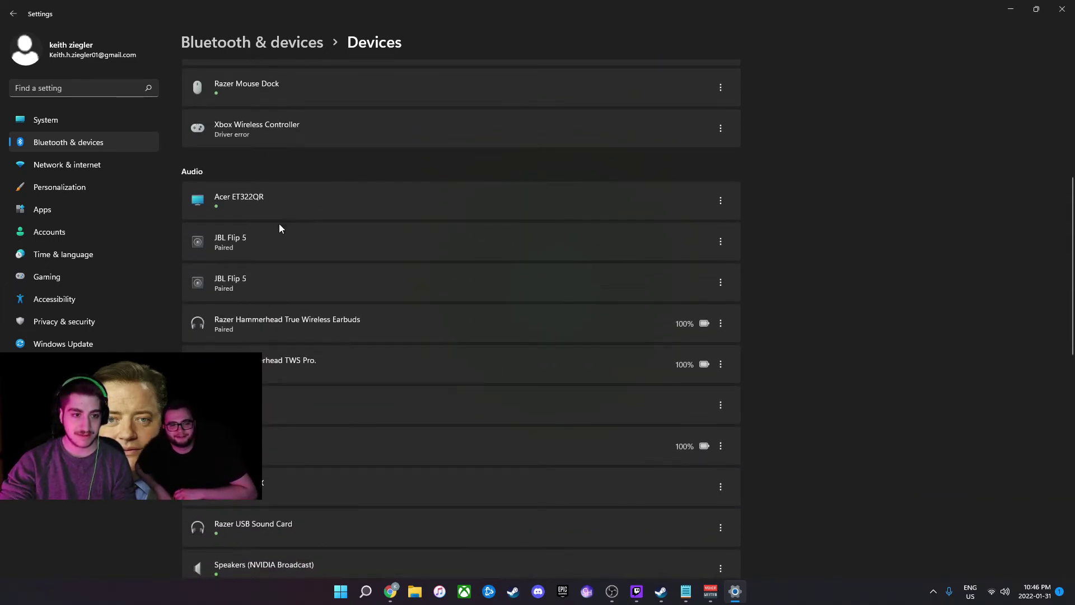
{"action": "scroll", "coordinate": [280, 252], "scroll_direction": "down", "scroll_amount": 1}
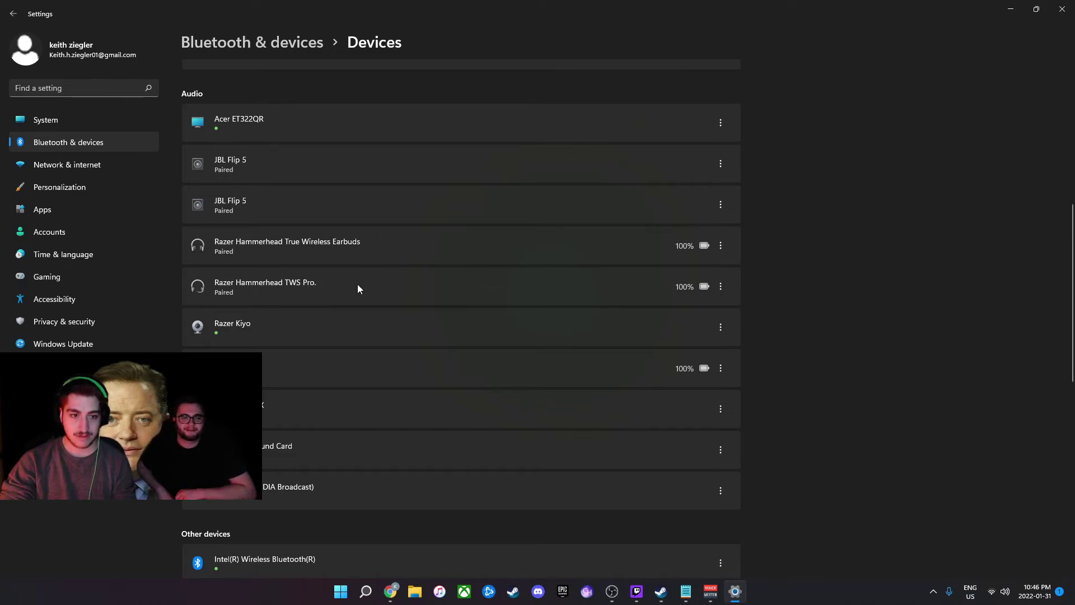
{"action": "left_click", "coordinate": [721, 288]}
{"action": "left_click", "coordinate": [723, 246]}
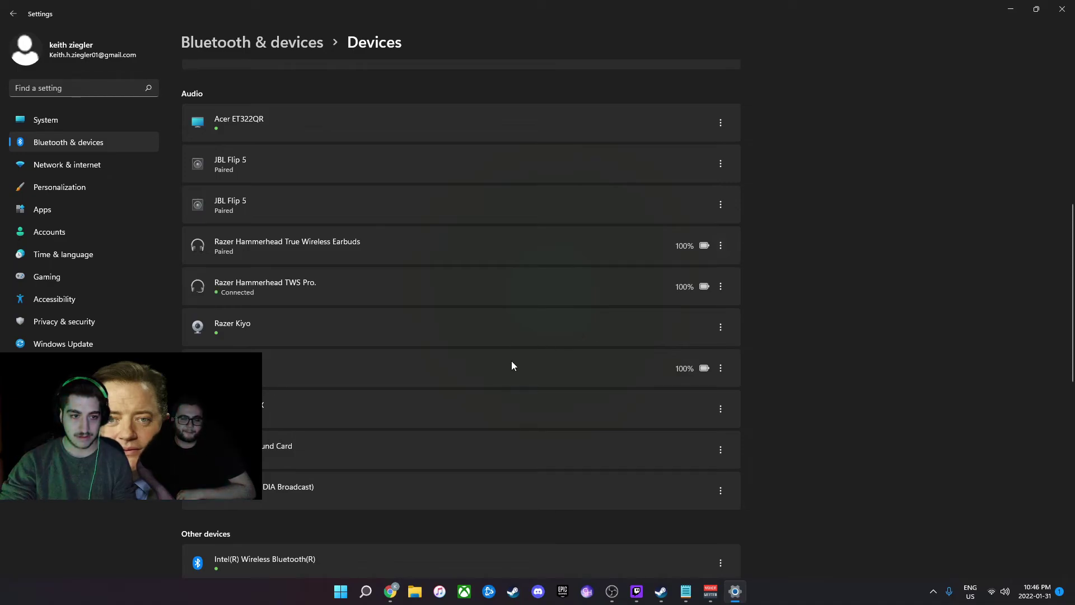
Raise the system volume of the Razer Hammerhead TWS Pro. headphones to about 69%
{"action": "mouse_move", "coordinate": [661, 595]}
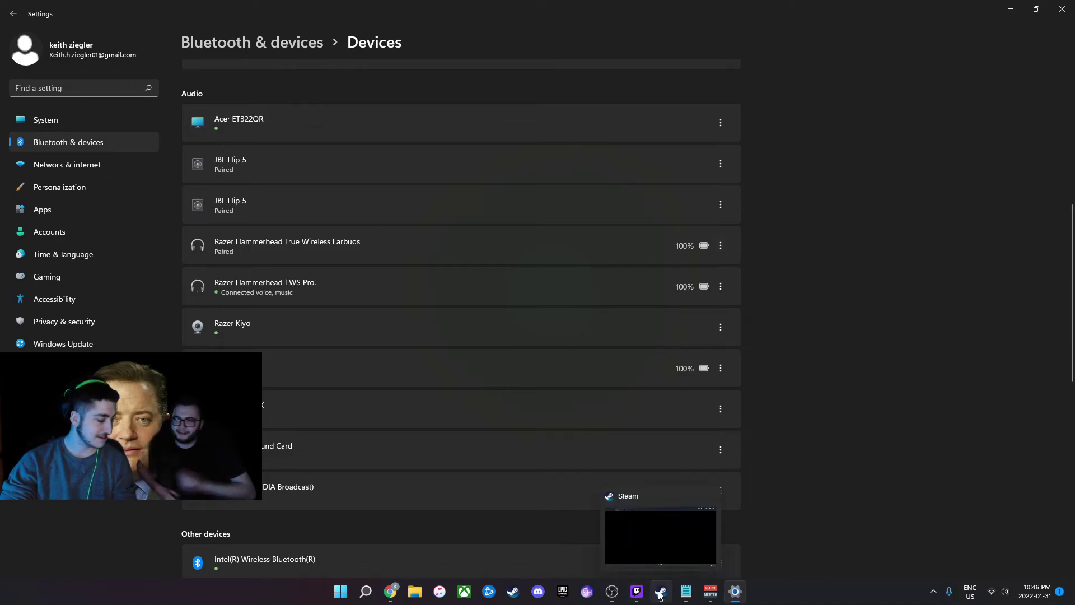
{"action": "left_click", "coordinate": [998, 591]}
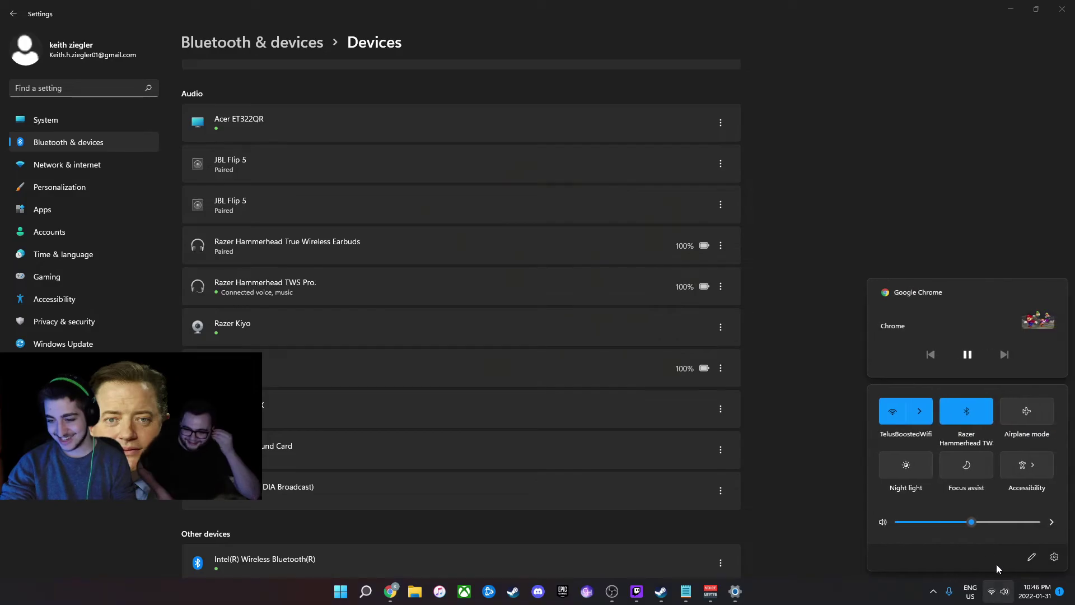
{"action": "left_click", "coordinate": [964, 521]}
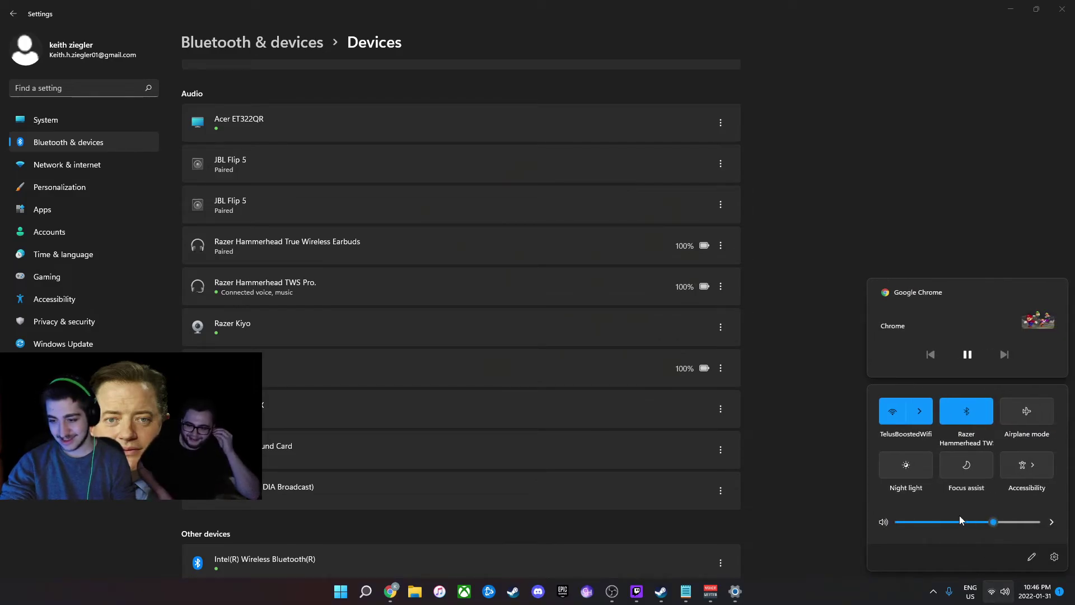
Switch to Voicemeeter and set hardware output A2 to KS: Razer Hammerhead TWS Pro
{"action": "left_click", "coordinate": [717, 591]}
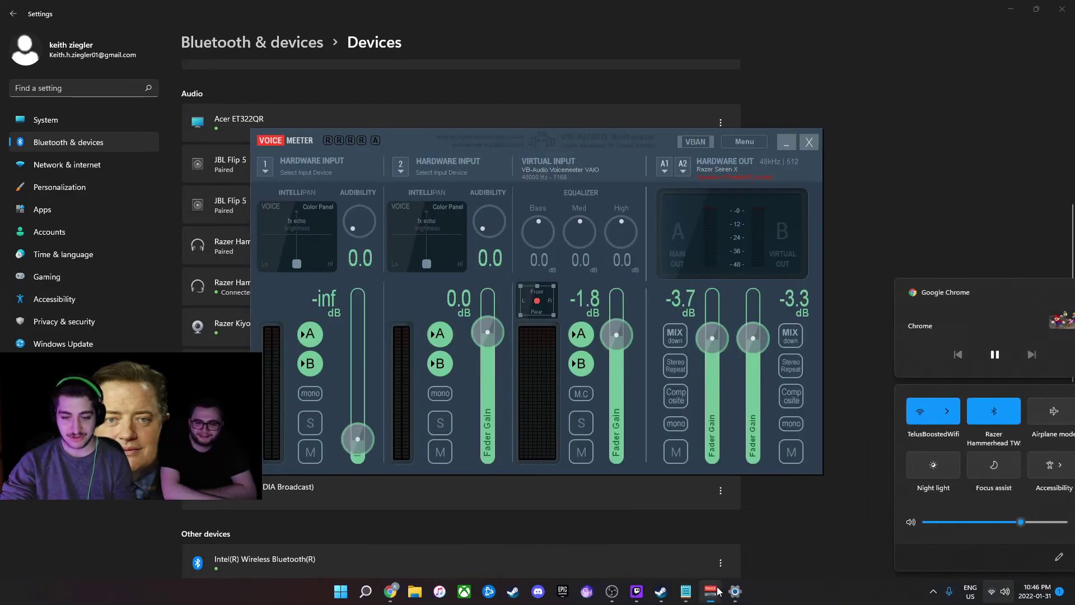
{"action": "left_click", "coordinate": [684, 166]}
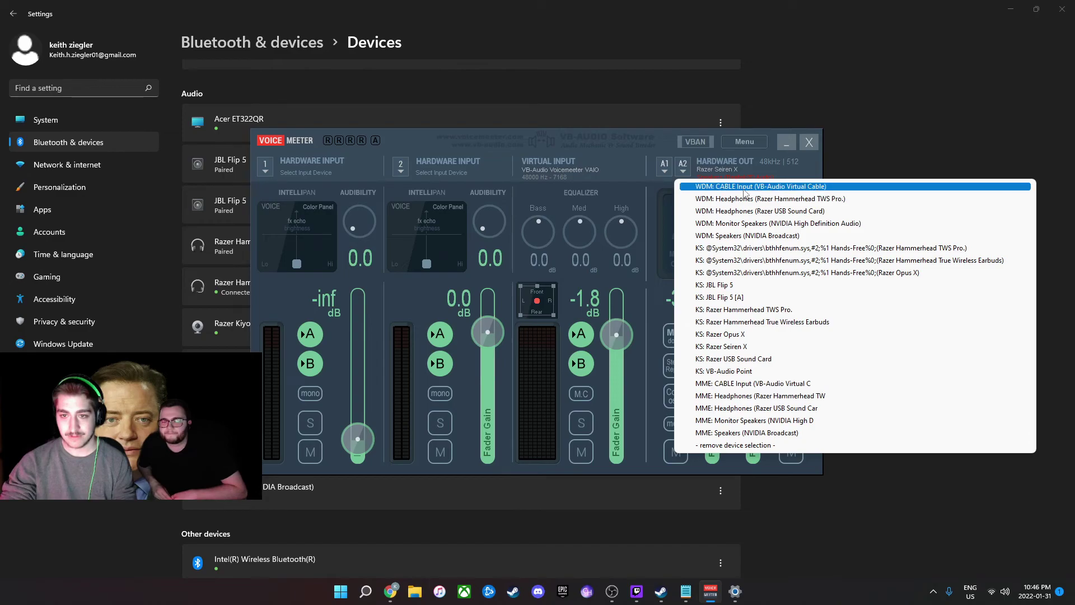
{"action": "left_click", "coordinate": [754, 322]}
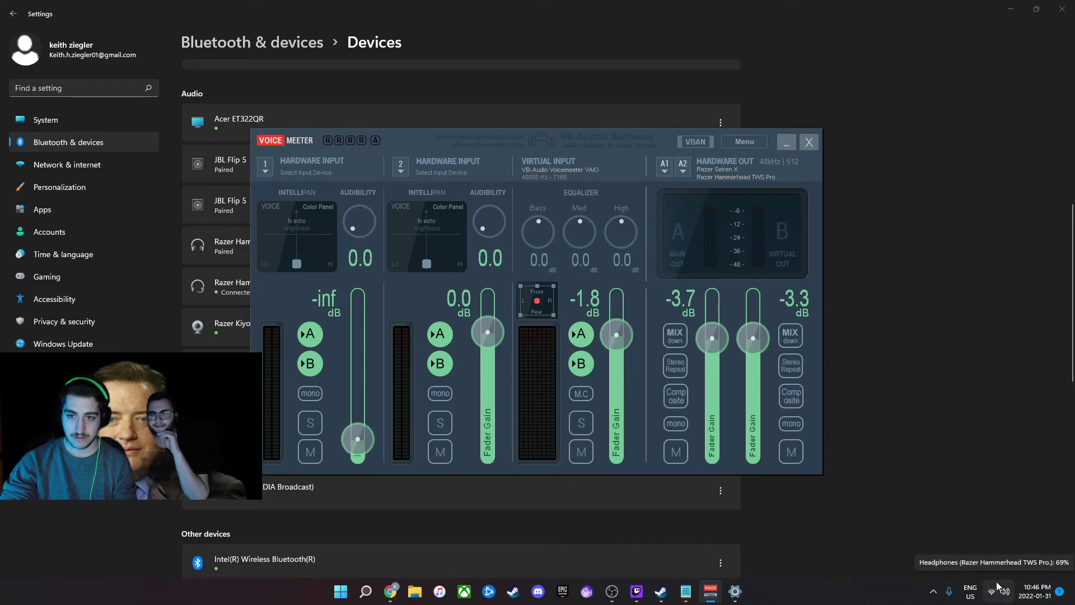
Try to set hardware output A1 to KS: Razer USB Sound Card
{"action": "left_click", "coordinate": [664, 164]}
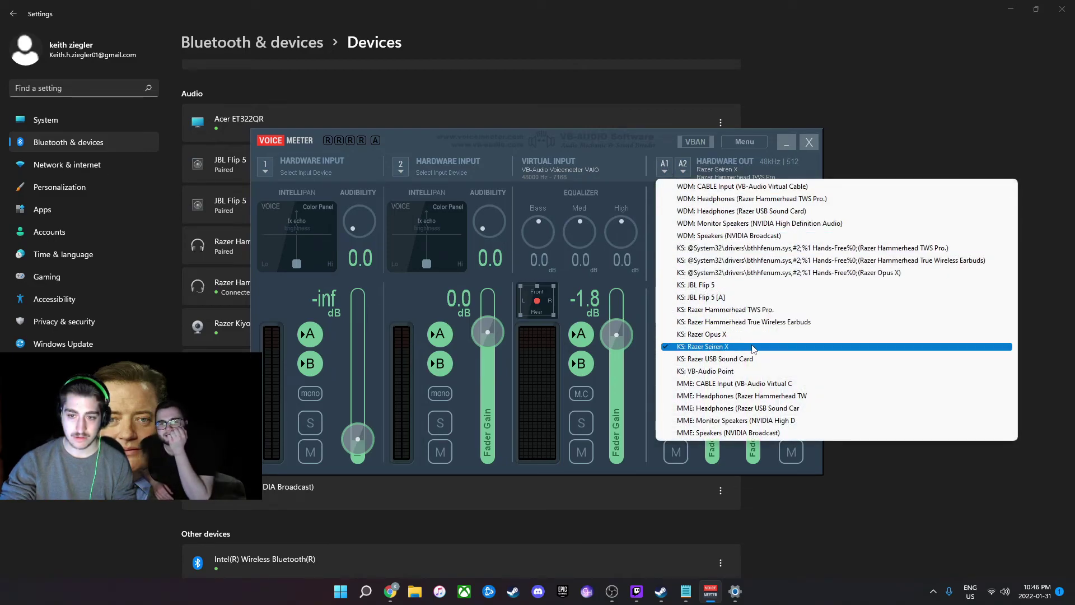
{"action": "left_click", "coordinate": [756, 359]}
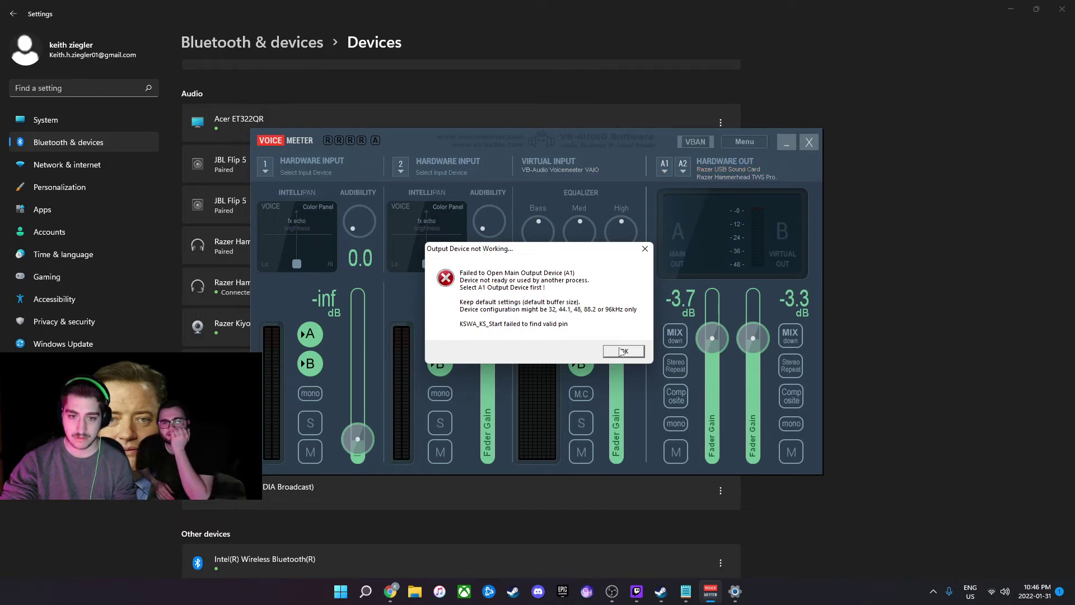
{"action": "left_click", "coordinate": [622, 352]}
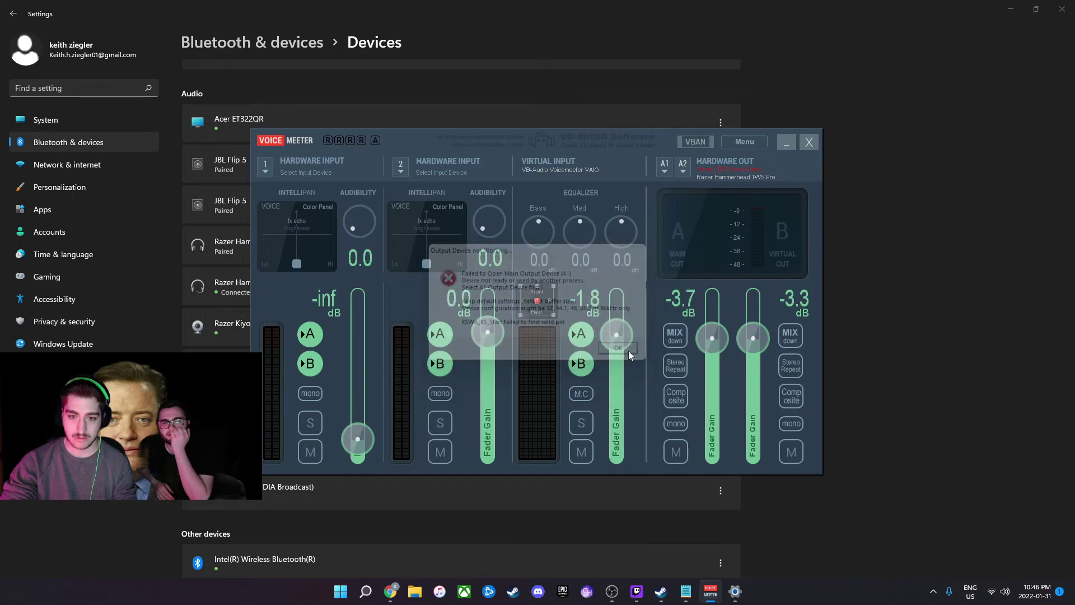
Set hardware output A1 to WDM: Headphones (Razer USB Sound Card)
{"action": "left_click", "coordinate": [664, 167]}
{"action": "left_click", "coordinate": [686, 164]}
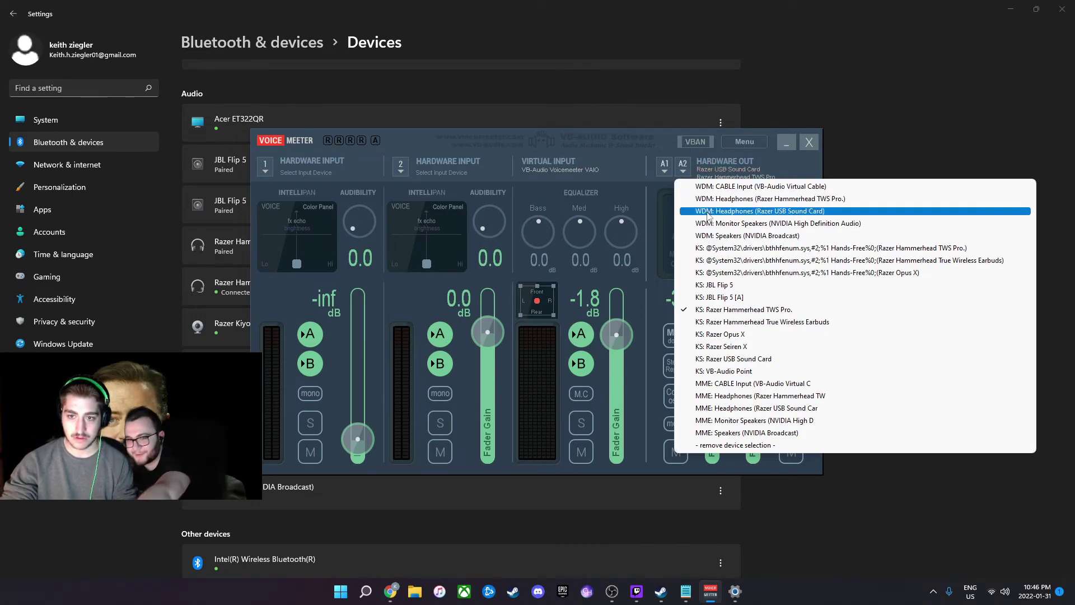
{"action": "left_click", "coordinate": [709, 212]}
{"action": "left_click", "coordinate": [664, 167]}
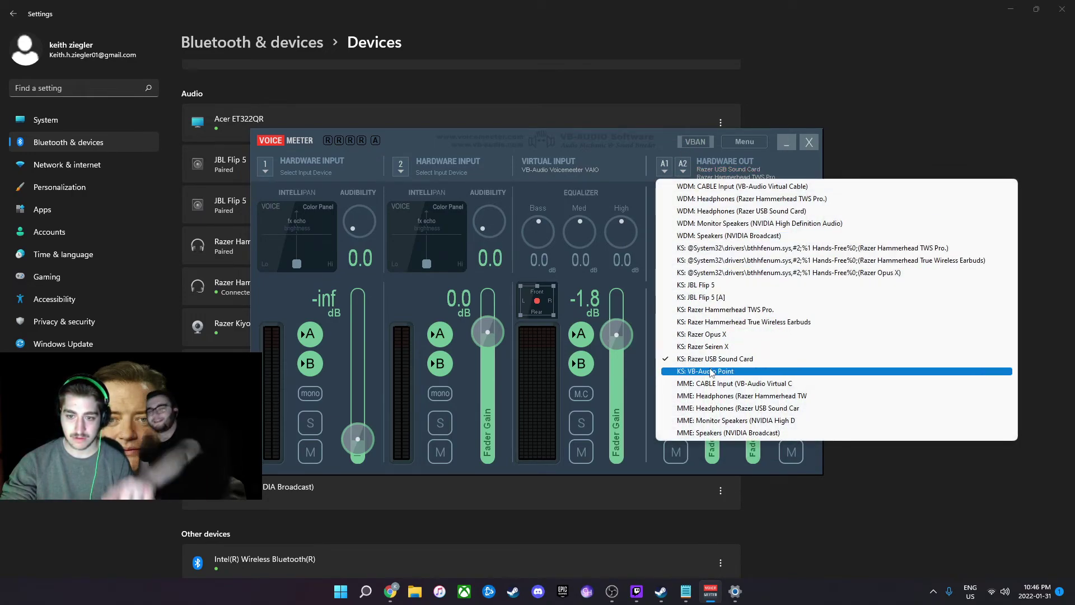
{"action": "left_click", "coordinate": [715, 213]}
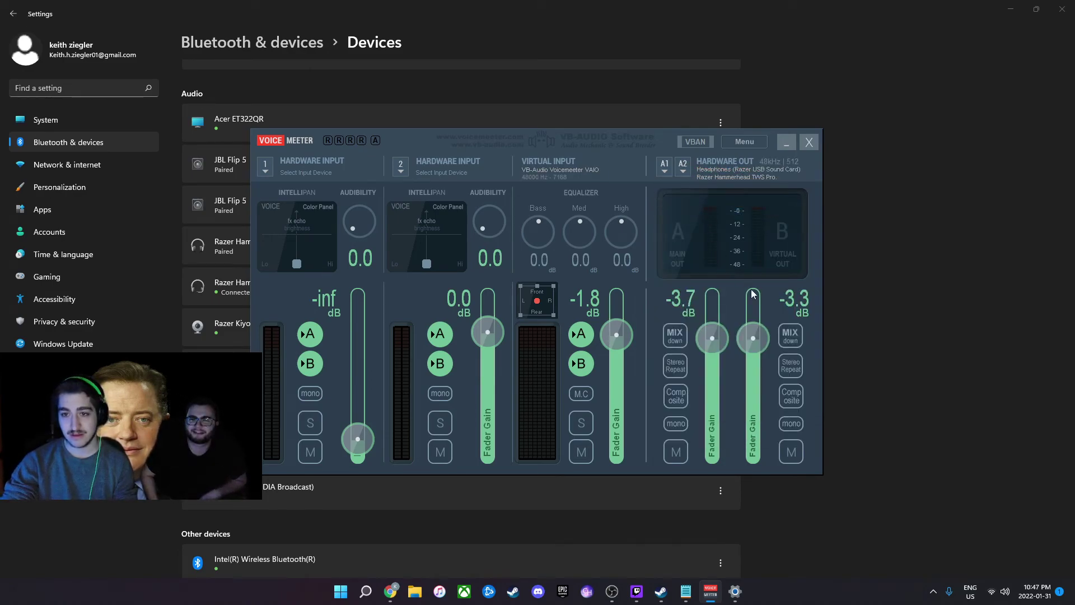
{"action": "left_click", "coordinate": [685, 166]}
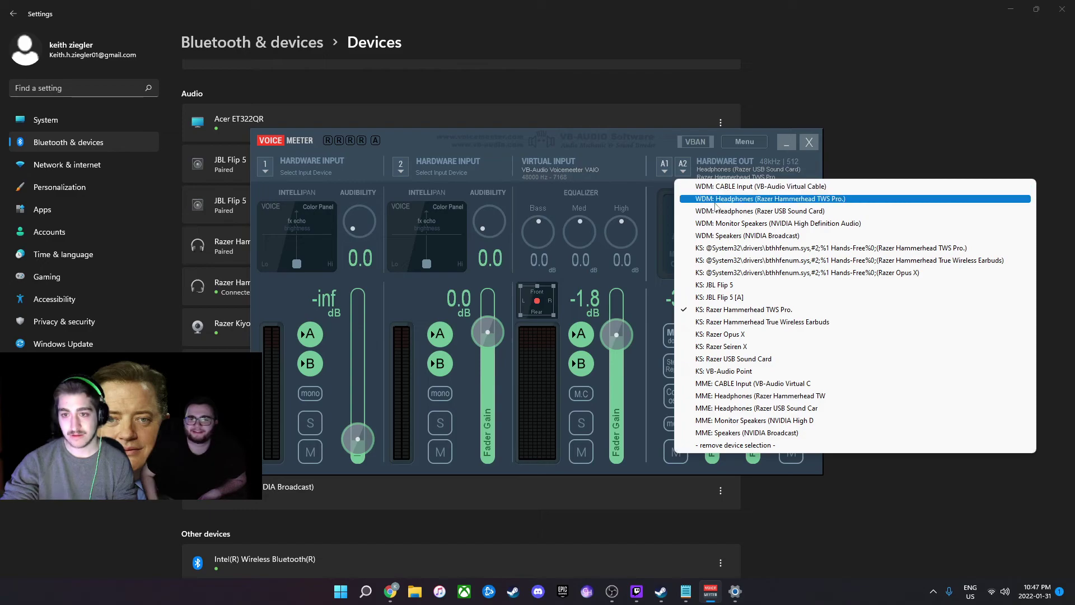
{"action": "left_click", "coordinate": [731, 224]}
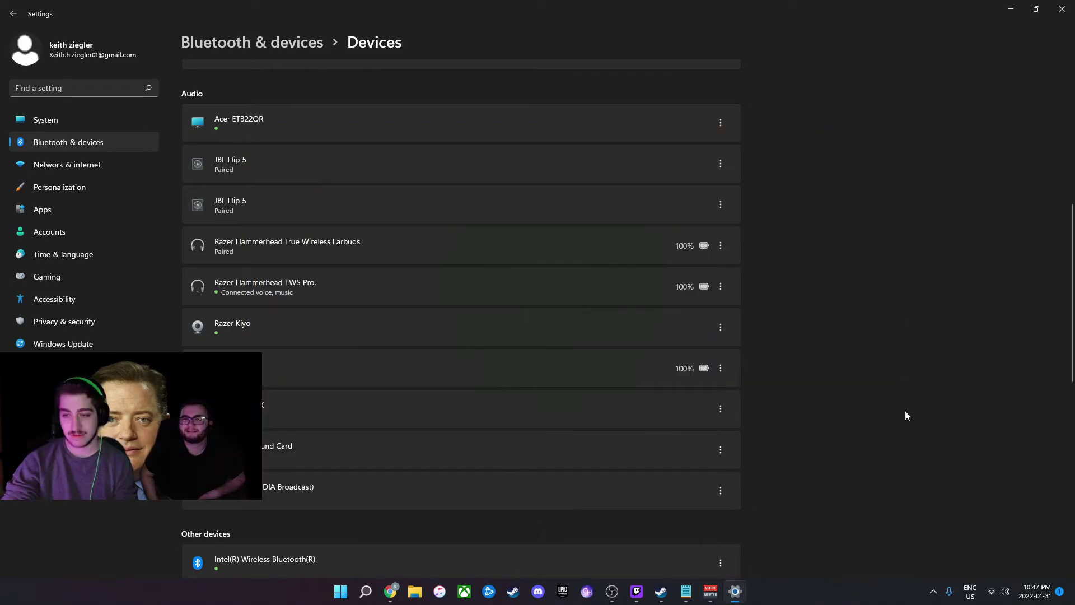
{"action": "left_click", "coordinate": [998, 591]}
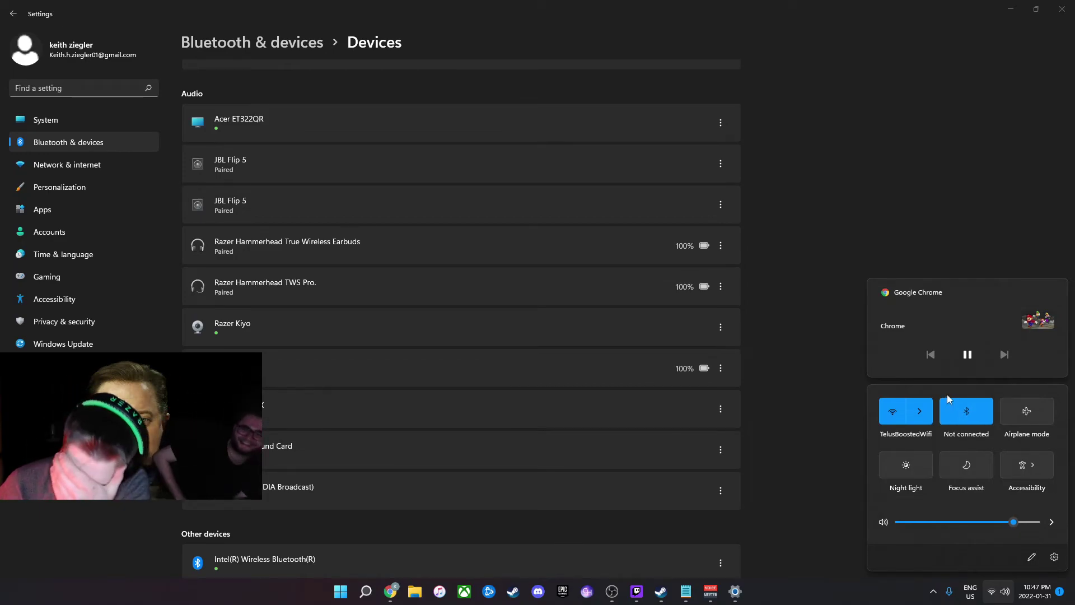
Try to connect the Razer Hammerhead TWS Pro. headphones from the Bluetooth device list
{"action": "left_click", "coordinate": [721, 286]}
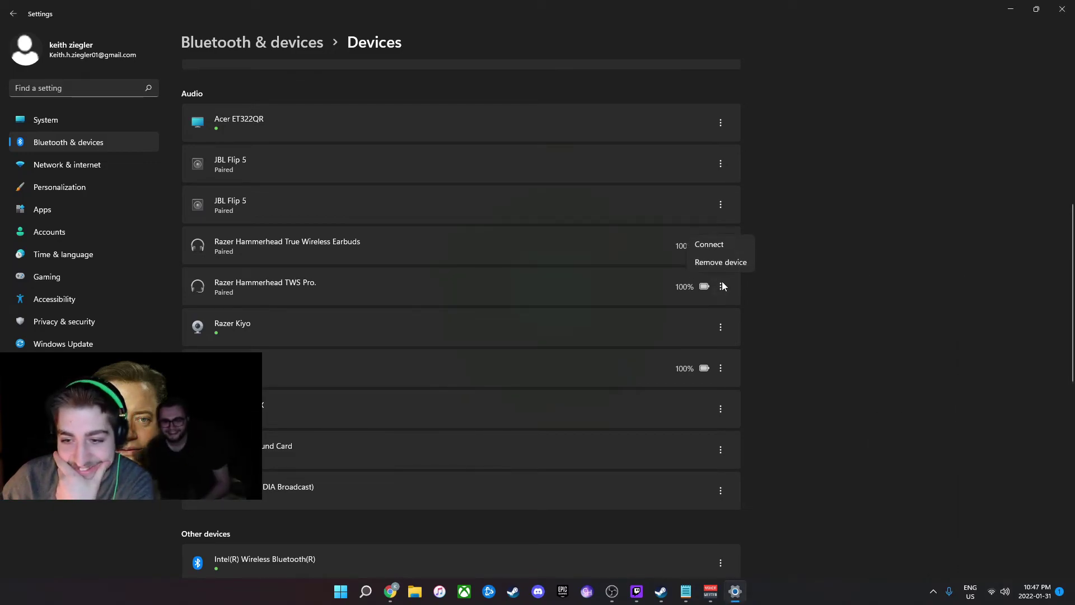
{"action": "left_click", "coordinate": [727, 244]}
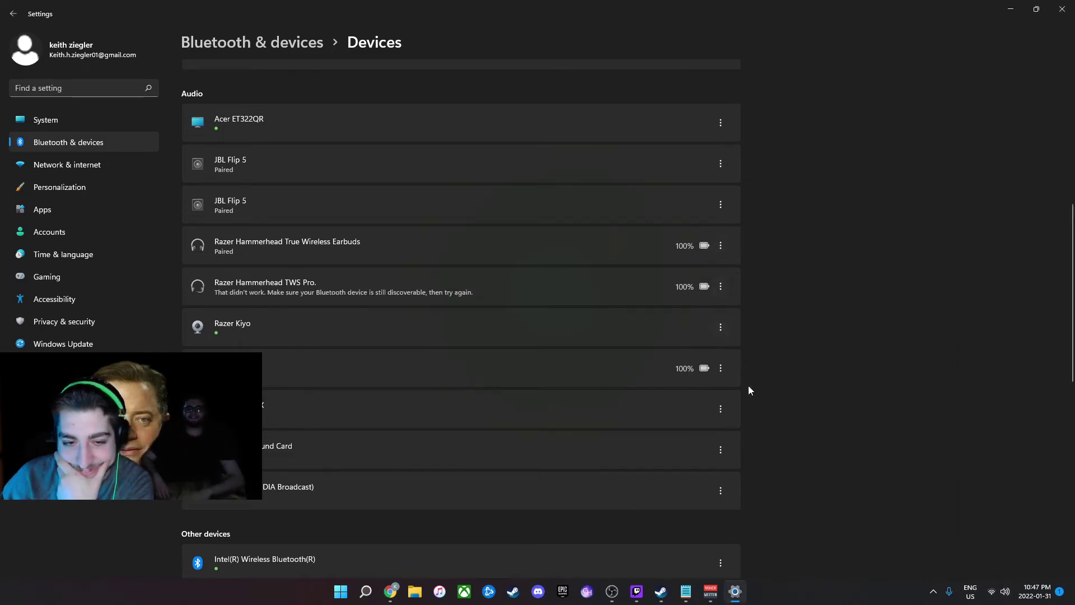
Toggle Bluetooth off in the quick settings and open the Bluetooth device settings
{"action": "left_click", "coordinate": [998, 592]}
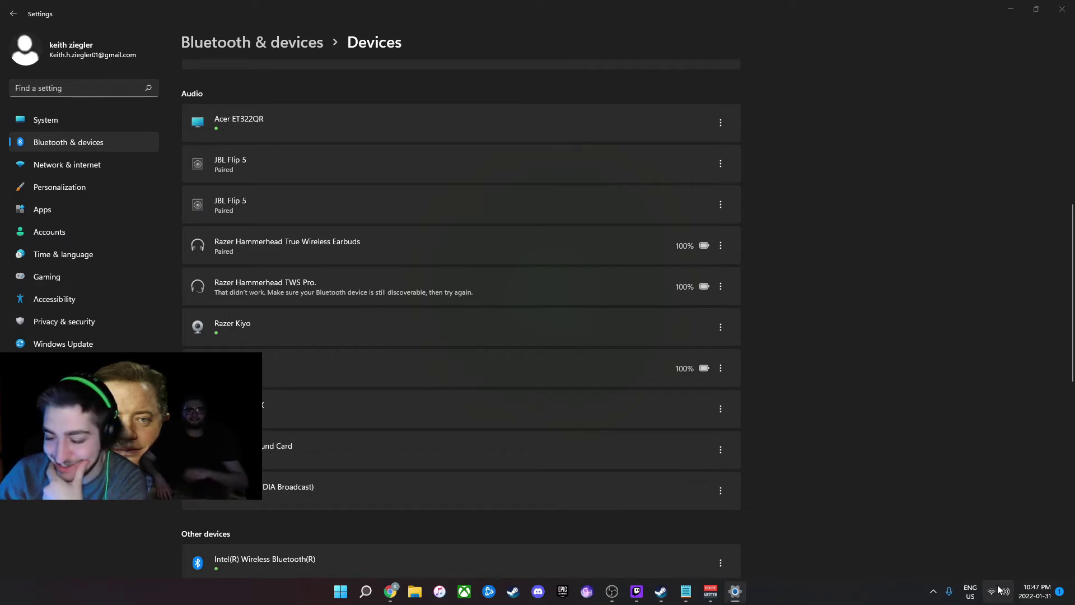
{"action": "left_click", "coordinate": [965, 414]}
{"action": "right_click", "coordinate": [965, 414]}
{"action": "left_click", "coordinate": [1003, 419]}
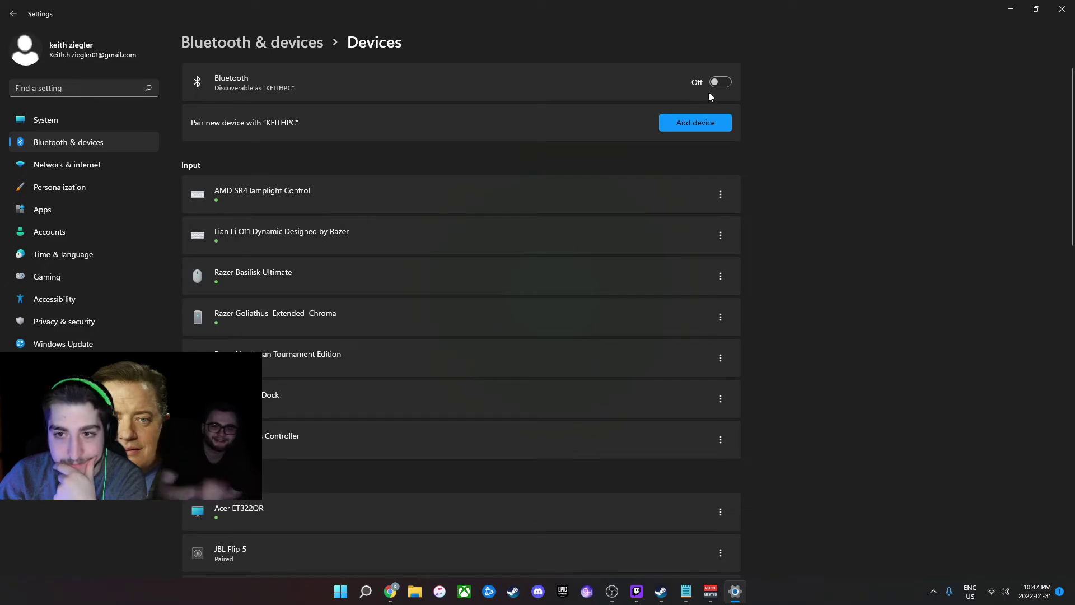
{"action": "scroll", "coordinate": [403, 349], "scroll_direction": "down", "scroll_amount": 10}
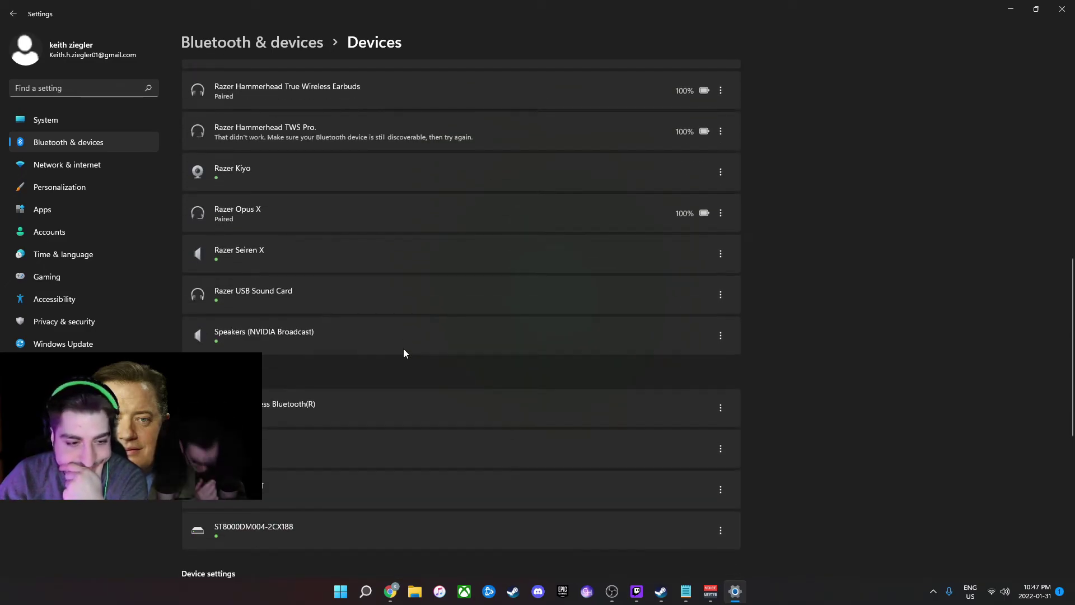
{"action": "scroll", "coordinate": [431, 340], "scroll_direction": "up", "scroll_amount": 5}
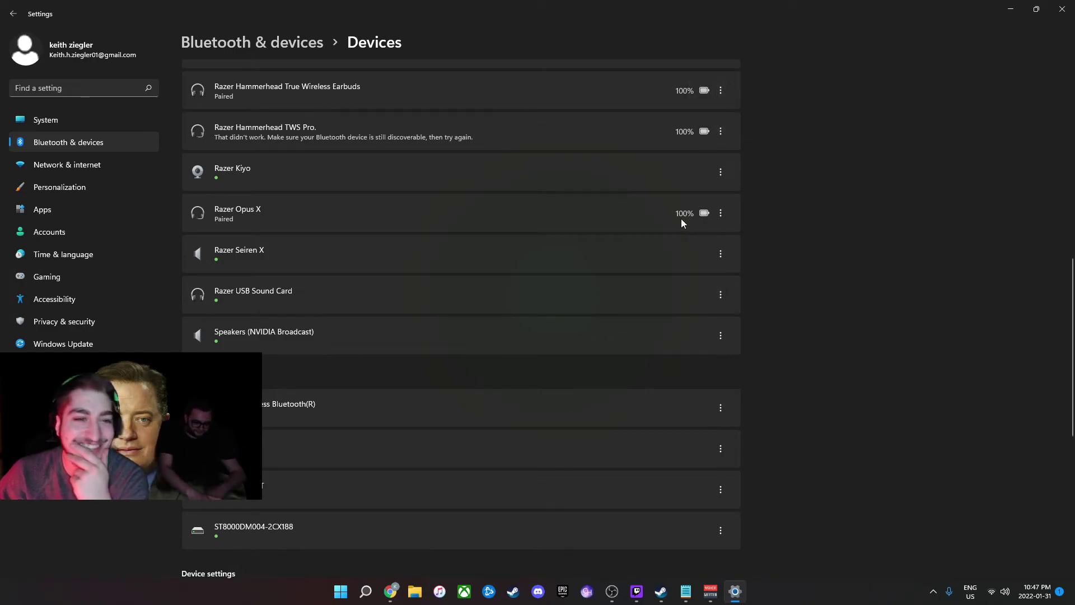
Try again to connect the paired Razer Hammerhead TWS Pro. headphones and close Settings
{"action": "scroll", "coordinate": [633, 463], "scroll_direction": "up", "scroll_amount": 10}
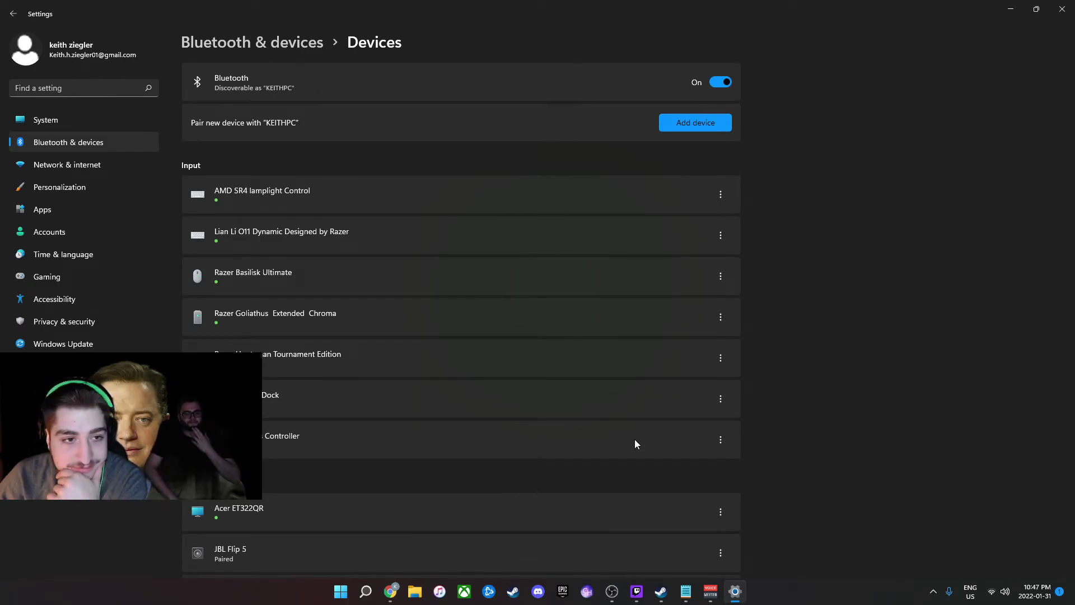
{"action": "scroll", "coordinate": [637, 406], "scroll_direction": "down", "scroll_amount": 10}
{"action": "scroll", "coordinate": [401, 156], "scroll_direction": "up", "scroll_amount": 3}
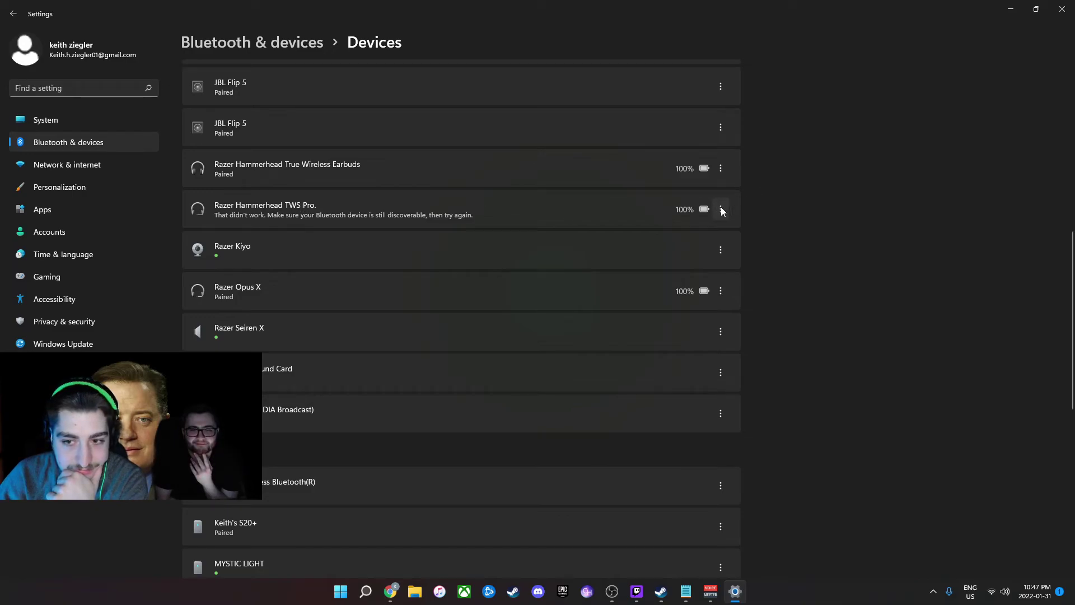
{"action": "left_click", "coordinate": [718, 164]}
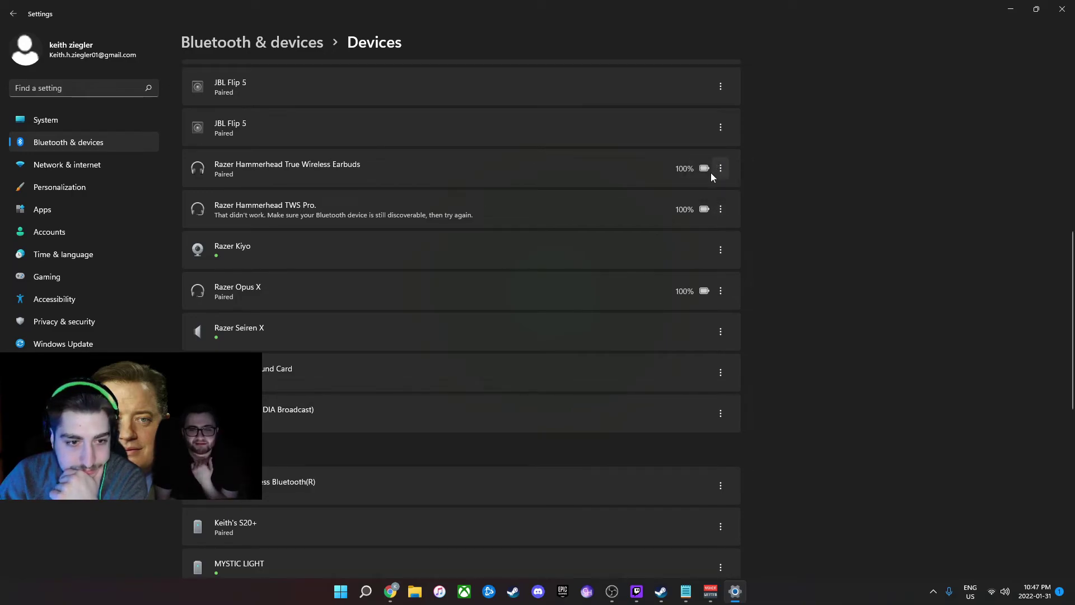
{"action": "left_click", "coordinate": [1063, 9]}
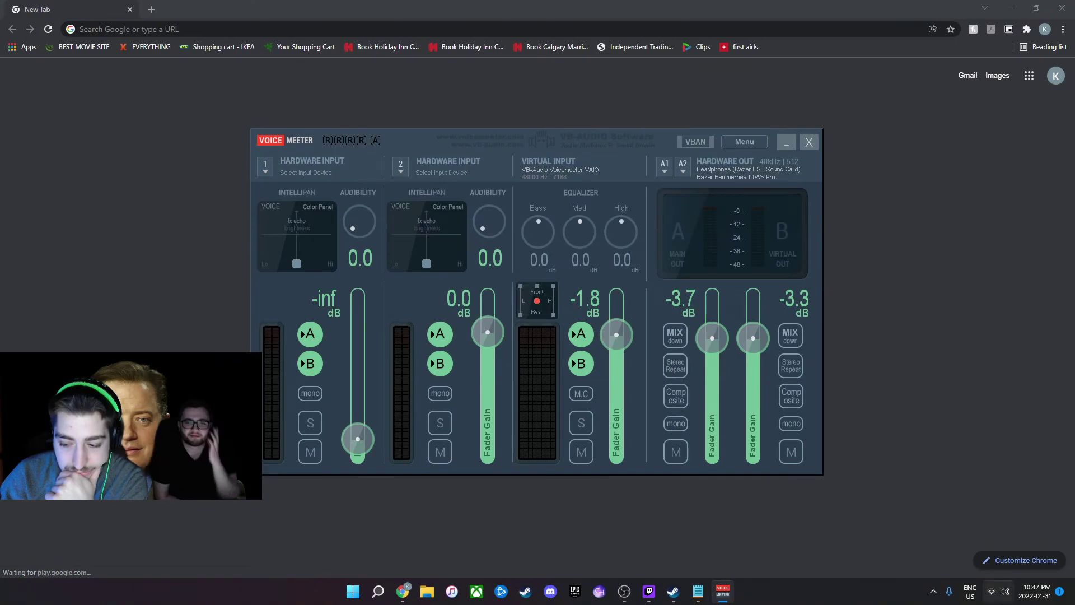
Reopen the Bluetooth device settings from the quick settings and turn Bluetooth on
{"action": "left_click", "coordinate": [998, 592]}
{"action": "right_click", "coordinate": [971, 410]}
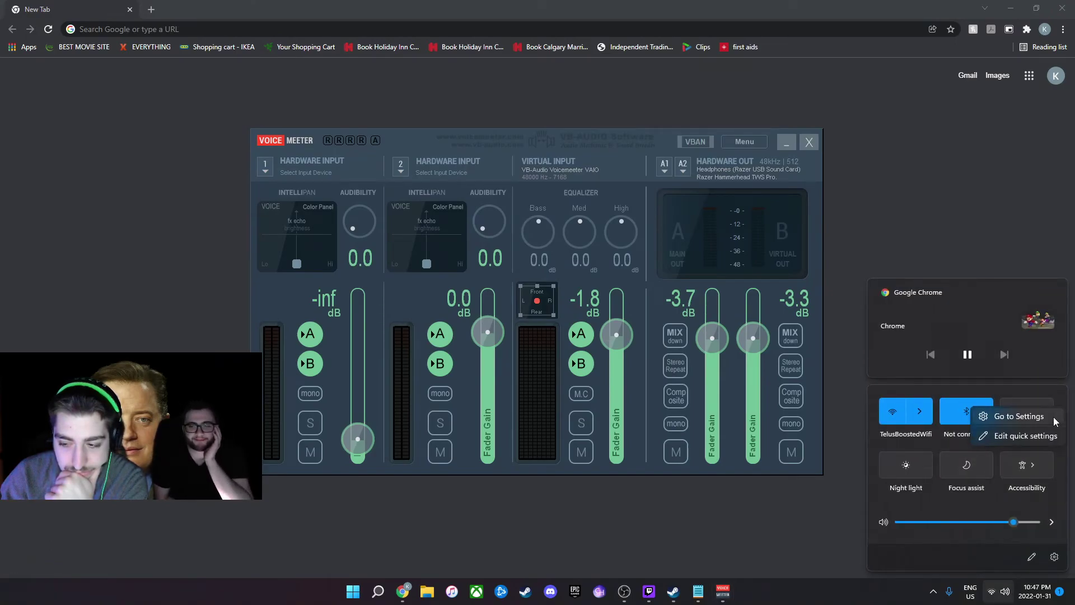
{"action": "left_click", "coordinate": [1002, 417]}
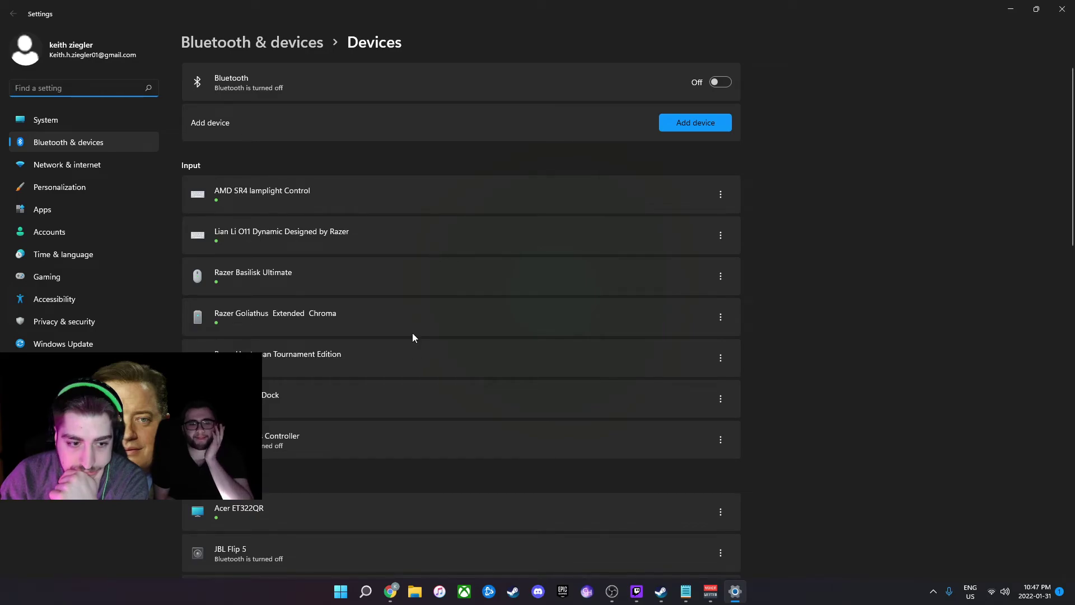
{"action": "scroll", "coordinate": [408, 396], "scroll_direction": "down", "scroll_amount": 8}
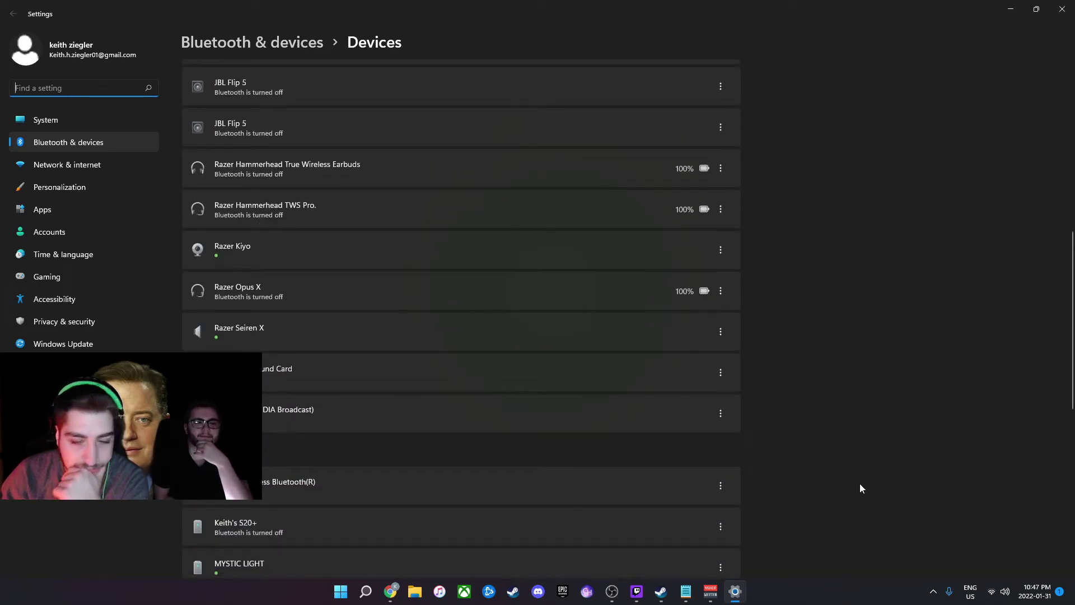
{"action": "scroll", "coordinate": [696, 211], "scroll_direction": "up", "scroll_amount": 8}
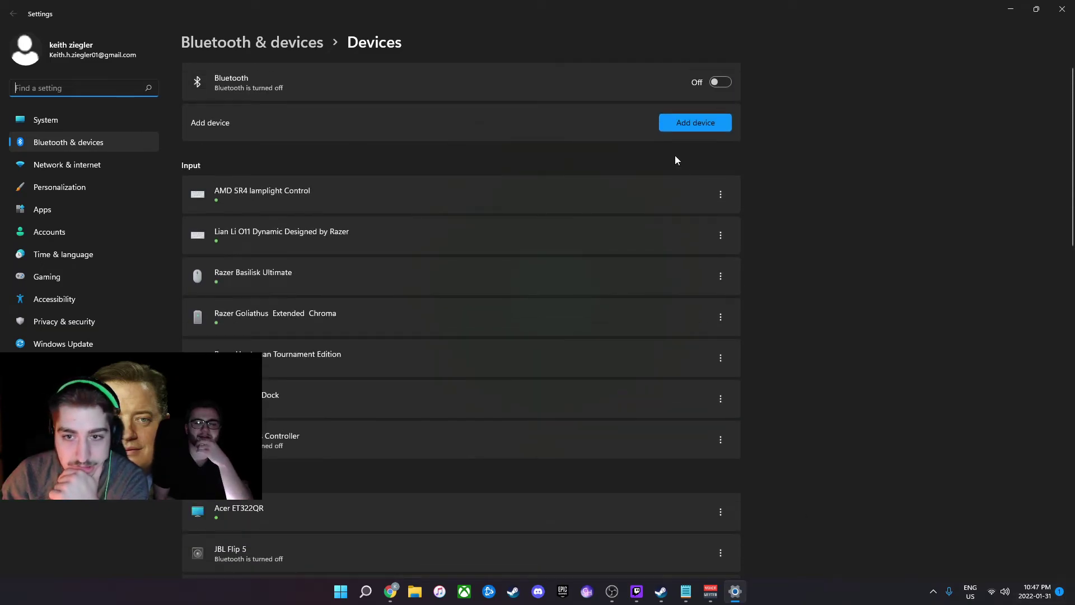
{"action": "left_click", "coordinate": [721, 83]}
Check the connection status and options of the Razer Hammerhead TWS Pro. in the audio devices list
{"action": "scroll", "coordinate": [648, 348], "scroll_direction": "down", "scroll_amount": 8}
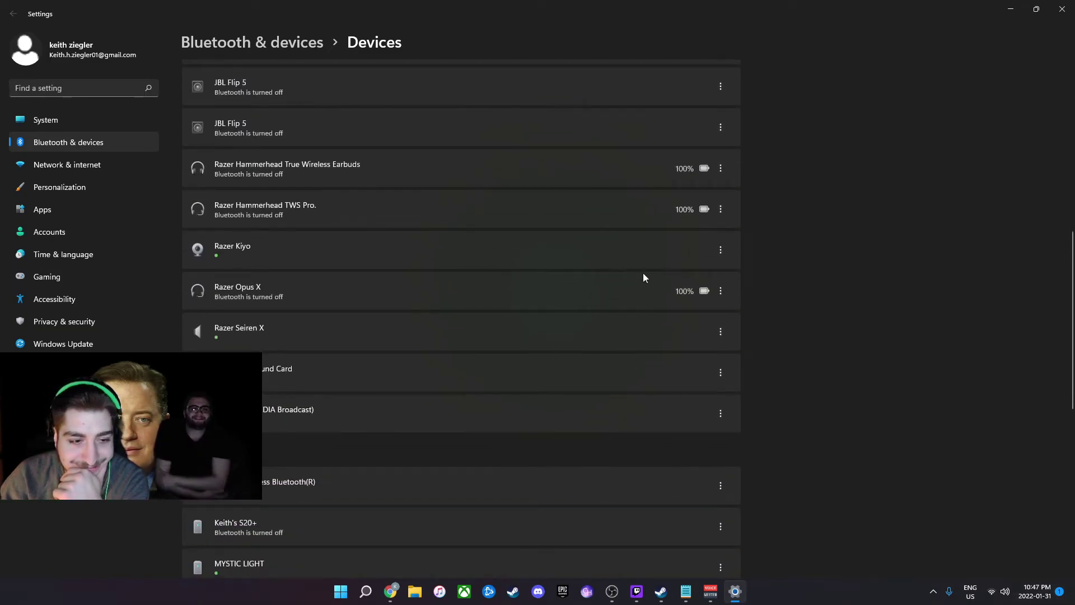
{"action": "scroll", "coordinate": [679, 265], "scroll_direction": "up", "scroll_amount": 8}
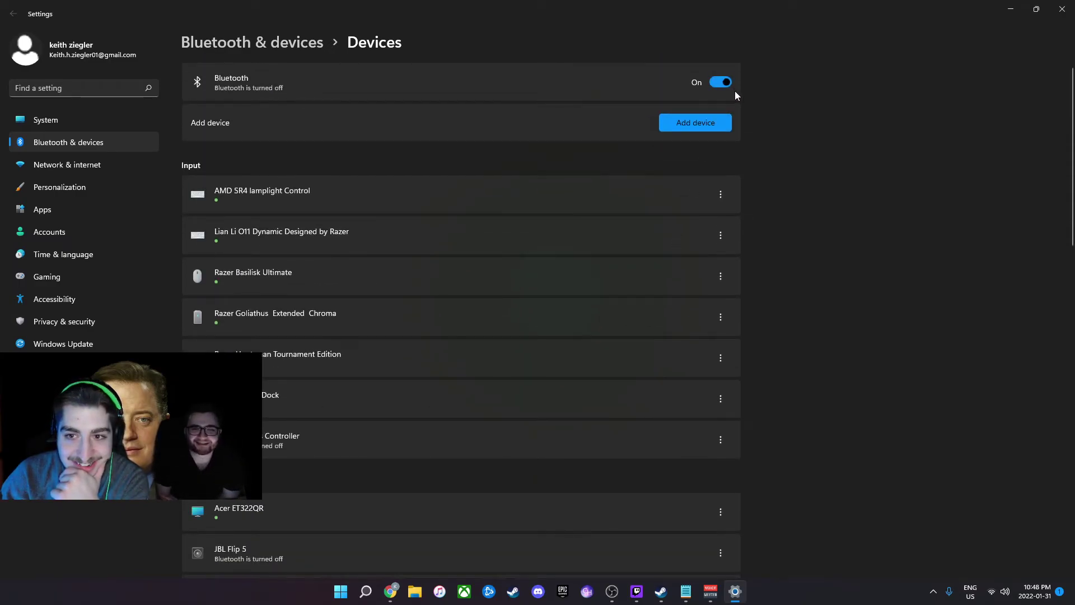
{"action": "scroll", "coordinate": [807, 124], "scroll_direction": "down", "scroll_amount": 5}
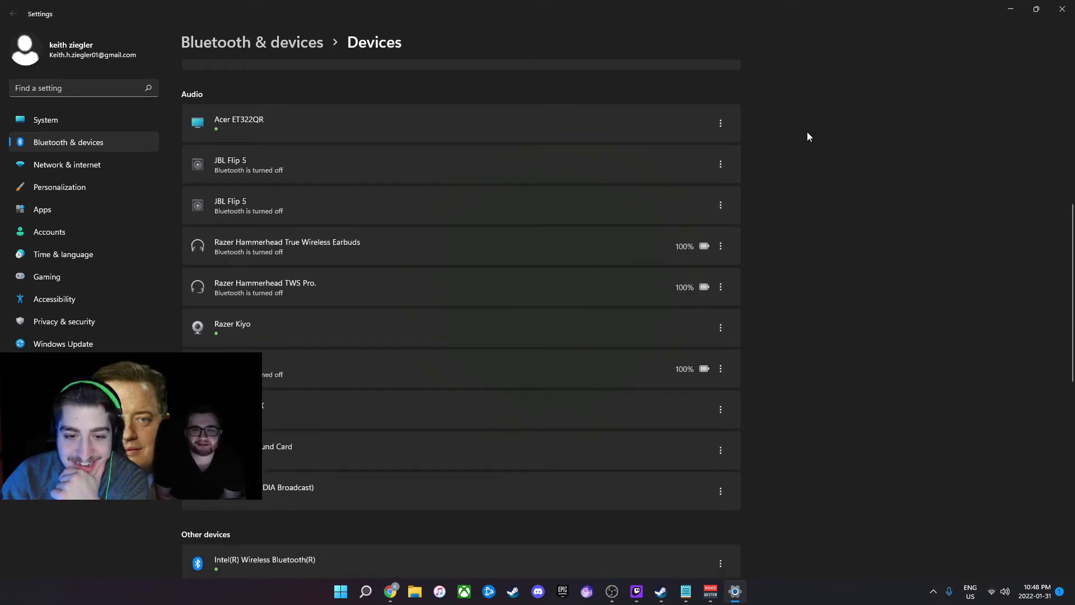
{"action": "scroll", "coordinate": [692, 280], "scroll_direction": "up", "scroll_amount": 7}
{"action": "scroll", "coordinate": [521, 277], "scroll_direction": "down", "scroll_amount": 8}
{"action": "left_click", "coordinate": [721, 209]}
{"action": "left_click", "coordinate": [848, 157]}
Reload the Bluetooth & devices page by way of Network & internet and turn Bluetooth on there
{"action": "left_click", "coordinate": [113, 155]}
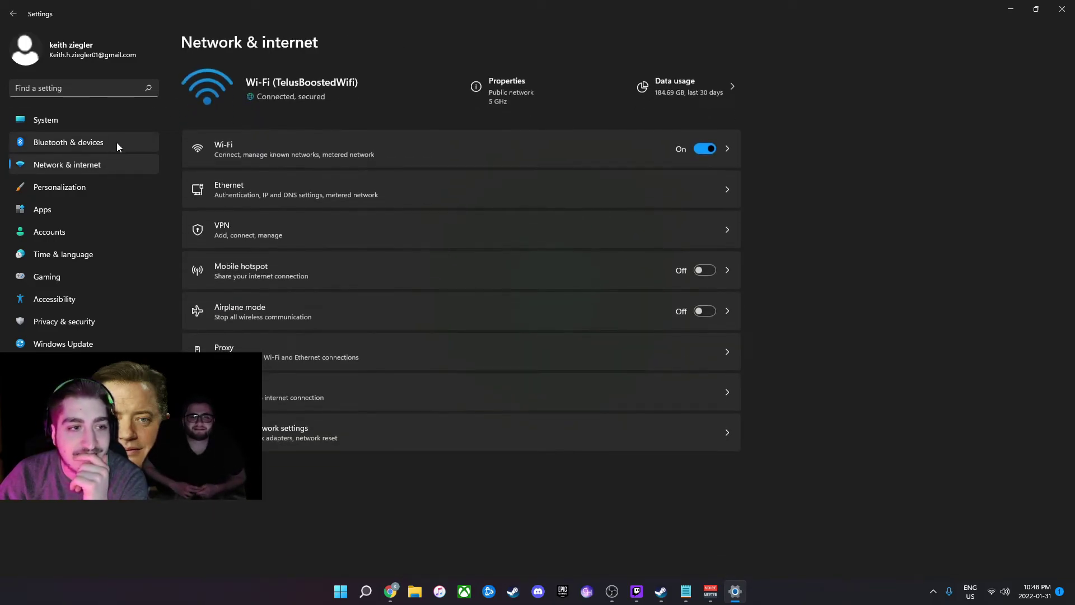
{"action": "left_click", "coordinate": [116, 142]}
{"action": "left_click", "coordinate": [719, 235]}
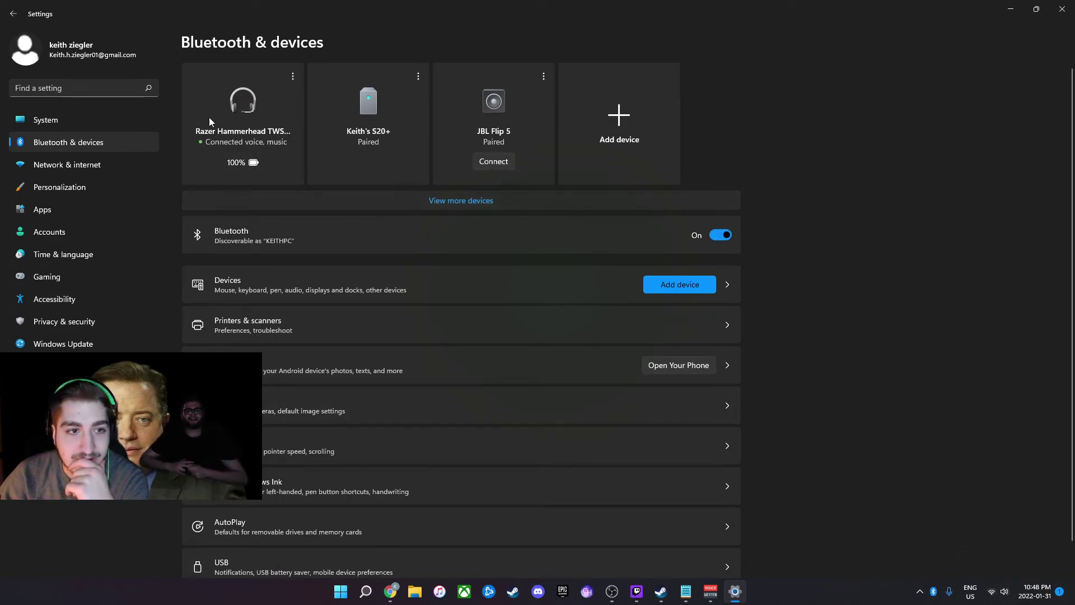
Bring up Voicemeeter and set the system sound output to VoiceMeeter Input (VB-Audio VoiceMeeter VAIO)
{"action": "left_click", "coordinate": [711, 591]}
{"action": "left_click", "coordinate": [999, 598]}
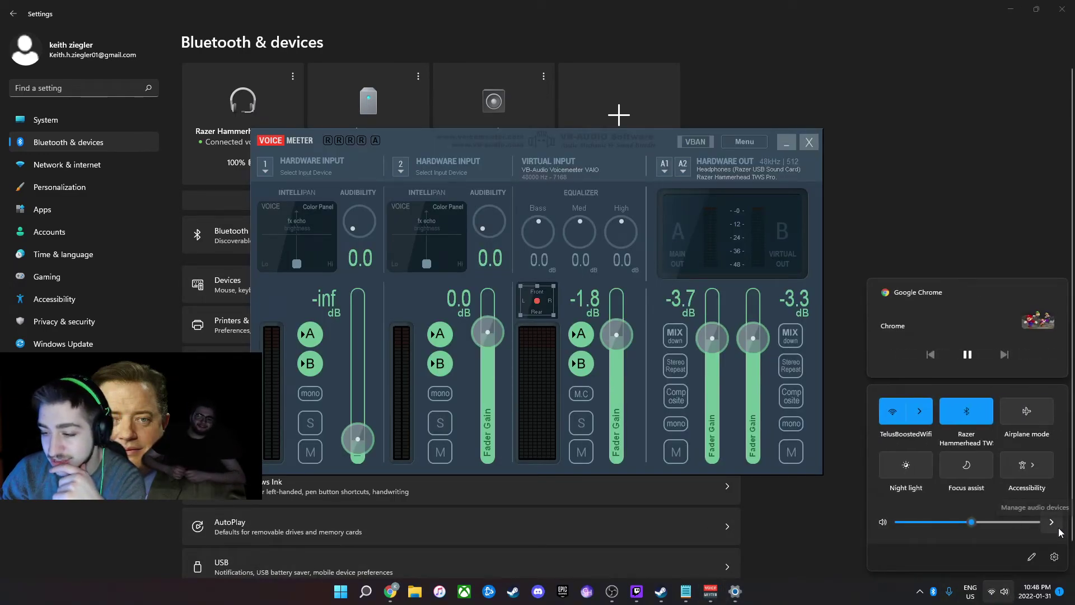
{"action": "left_click", "coordinate": [1052, 523]}
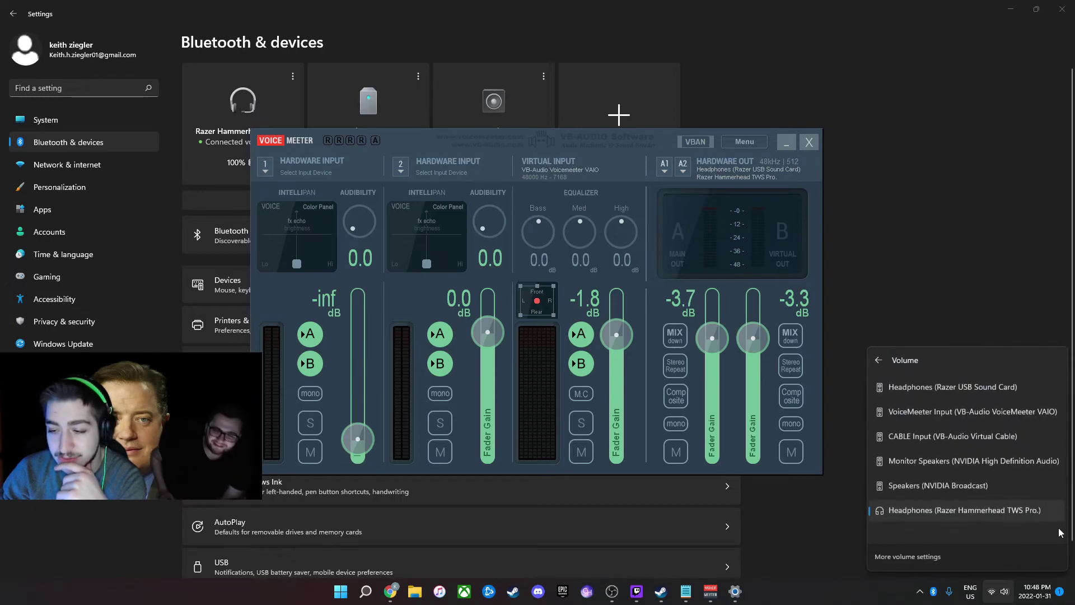
{"action": "left_click", "coordinate": [987, 408]}
Lower the system volume to about 48% and close the quick settings
{"action": "left_click", "coordinate": [997, 590]}
{"action": "left_click", "coordinate": [997, 590]}
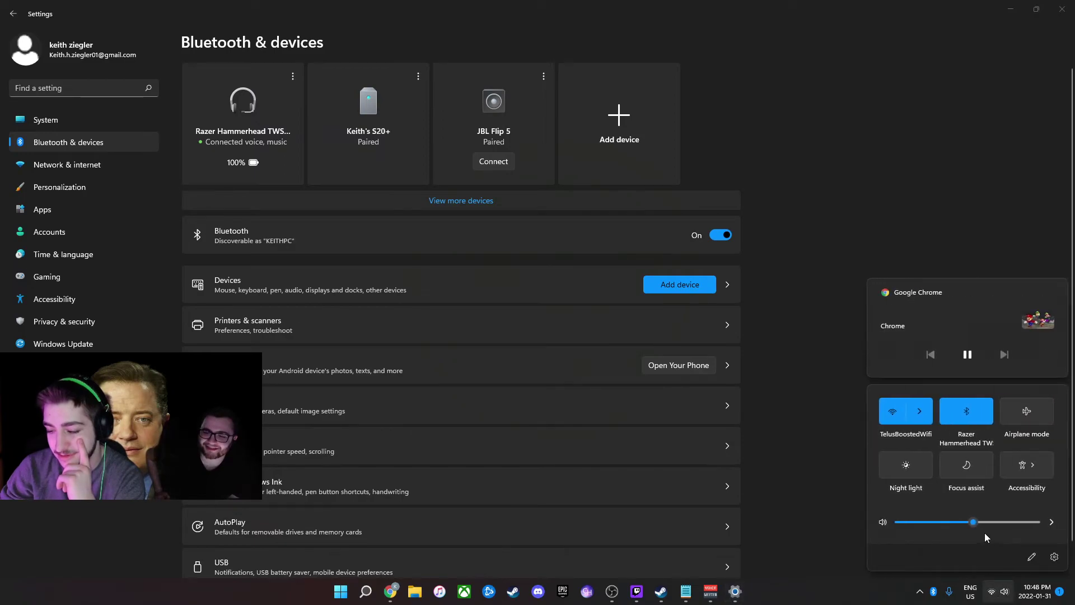
{"action": "mouse_move", "coordinate": [983, 521]}
{"action": "left_mouse_down"}
{"action": "mouse_move", "coordinate": [941, 522]}
{"action": "mouse_move", "coordinate": [1032, 524]}
{"action": "mouse_move", "coordinate": [966, 522]}
{"action": "left_mouse_up"}
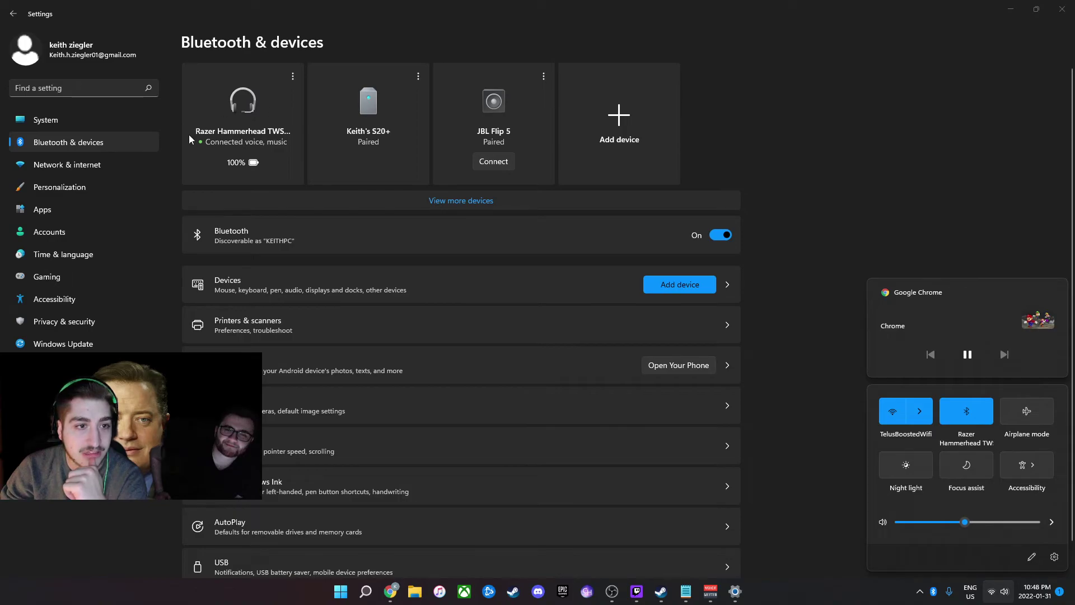
{"action": "left_click", "coordinate": [840, 175]}
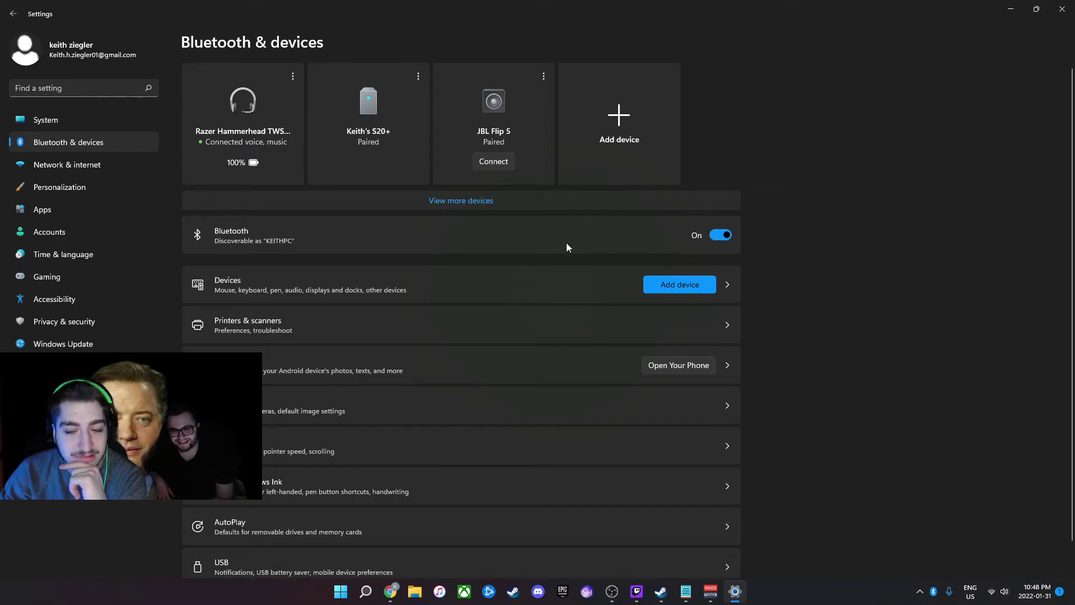
{"action": "scroll", "coordinate": [570, 243], "scroll_direction": "down", "scroll_amount": 1}
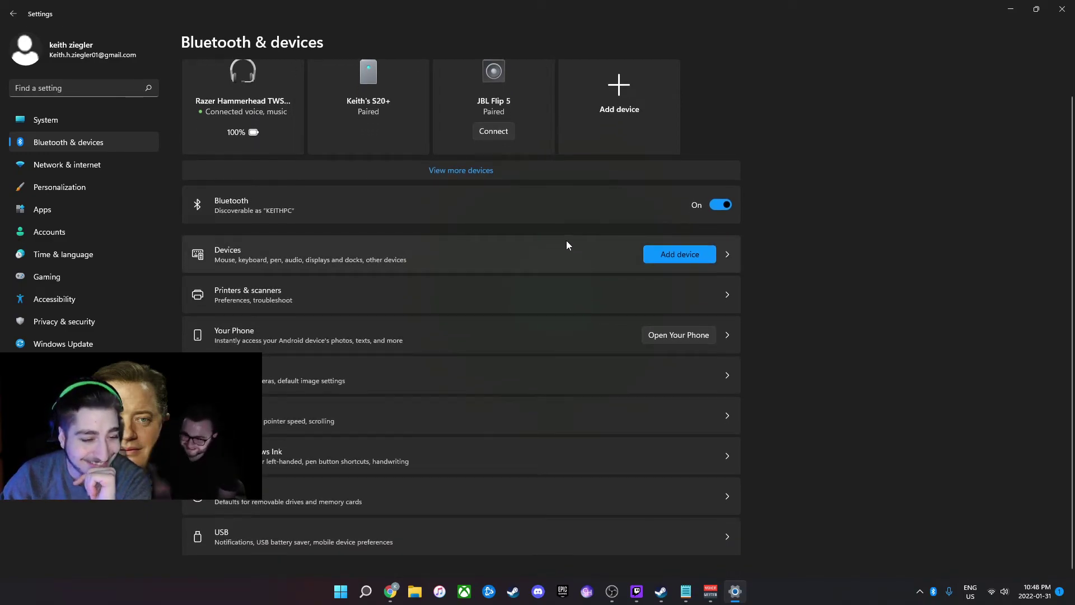
{"action": "left_click", "coordinate": [701, 256]}
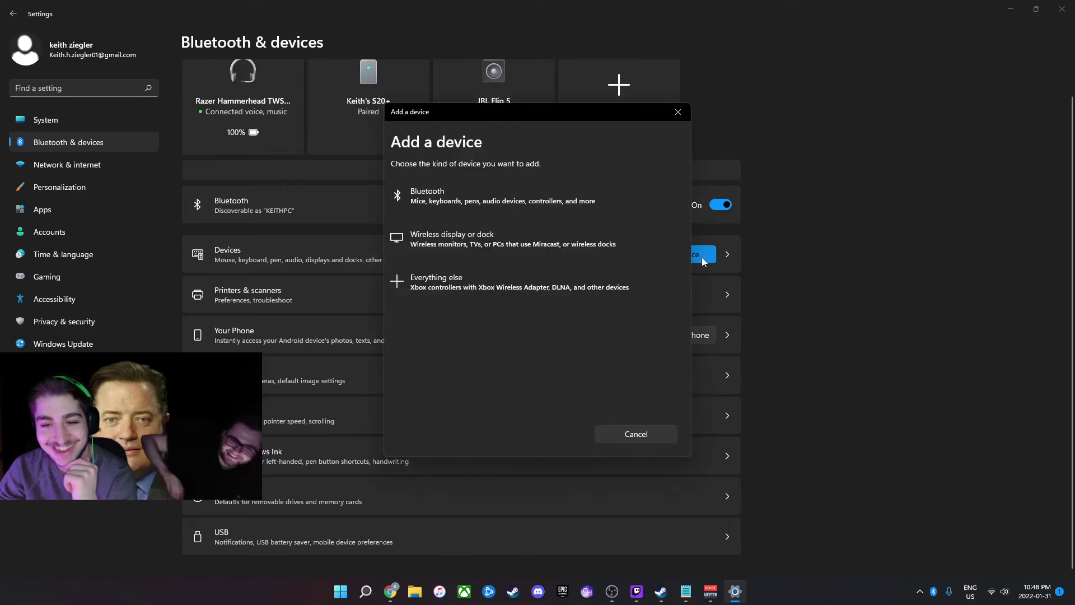
{"action": "left_click", "coordinate": [677, 111]}
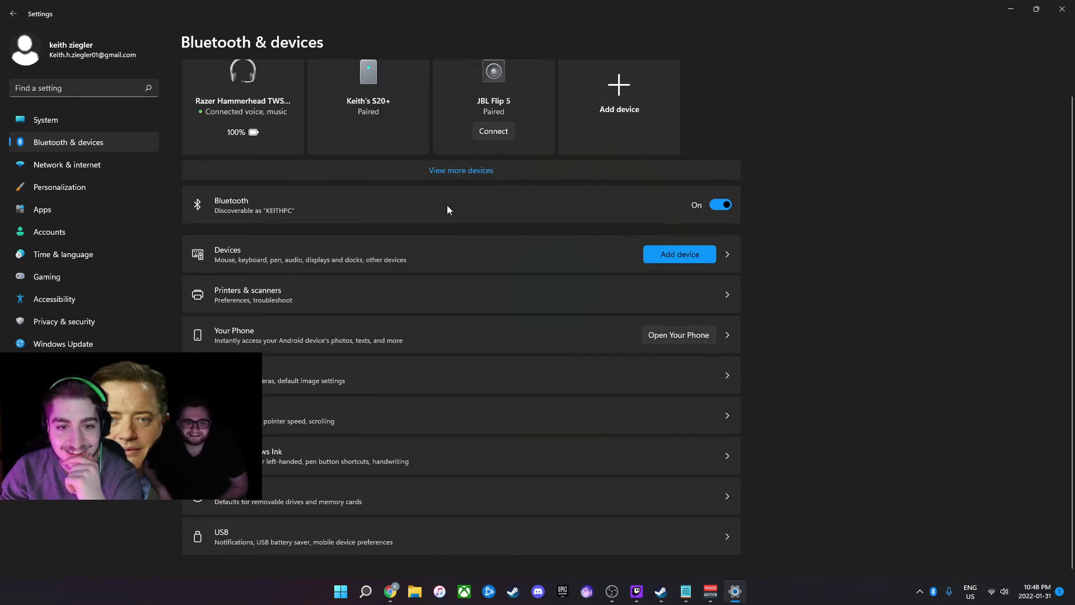
View the full device list and check the status of the audio devices
{"action": "left_click", "coordinate": [460, 173]}
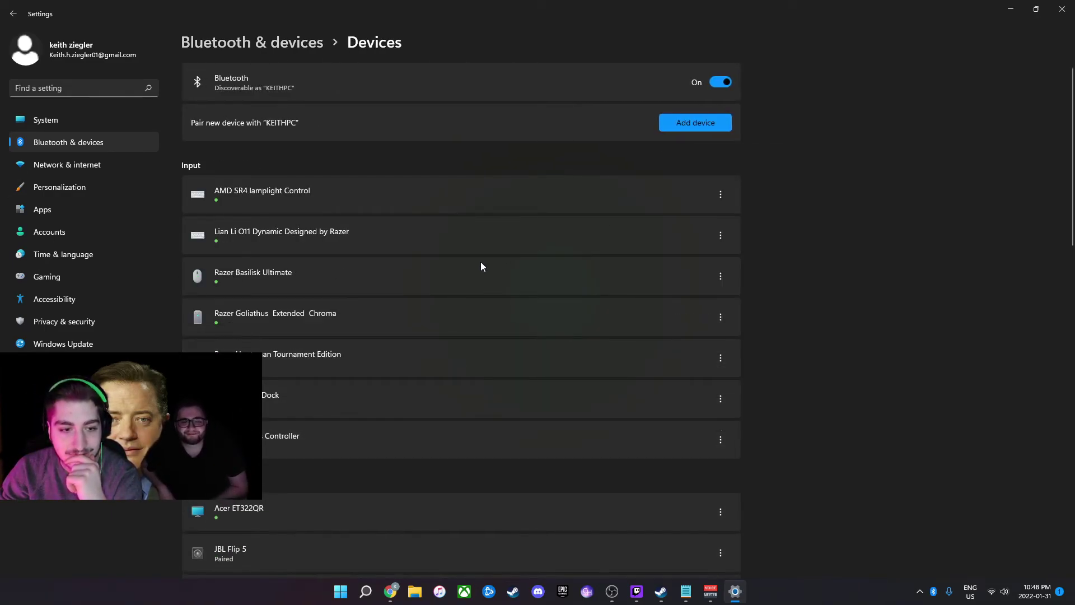
{"action": "scroll", "coordinate": [461, 285], "scroll_direction": "down", "scroll_amount": 4}
{"action": "scroll", "coordinate": [461, 285], "scroll_direction": "down", "scroll_amount": 1}
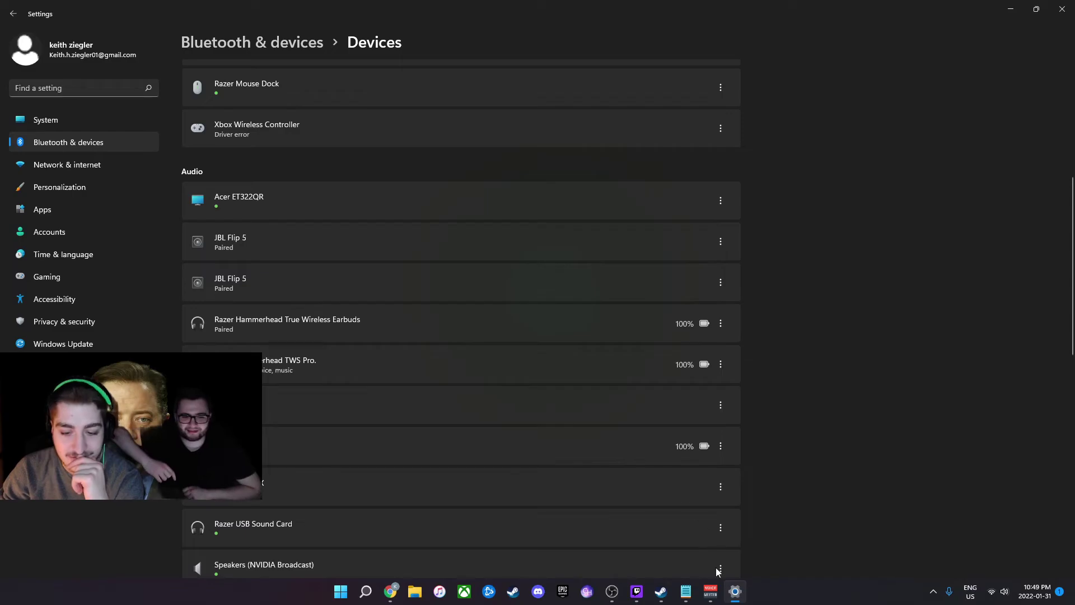
Switch to Voicemeeter and set hardware output A2 to WDM: Headphones (Razer Hammerhead TWS Pro.)
{"action": "left_click", "coordinate": [707, 595]}
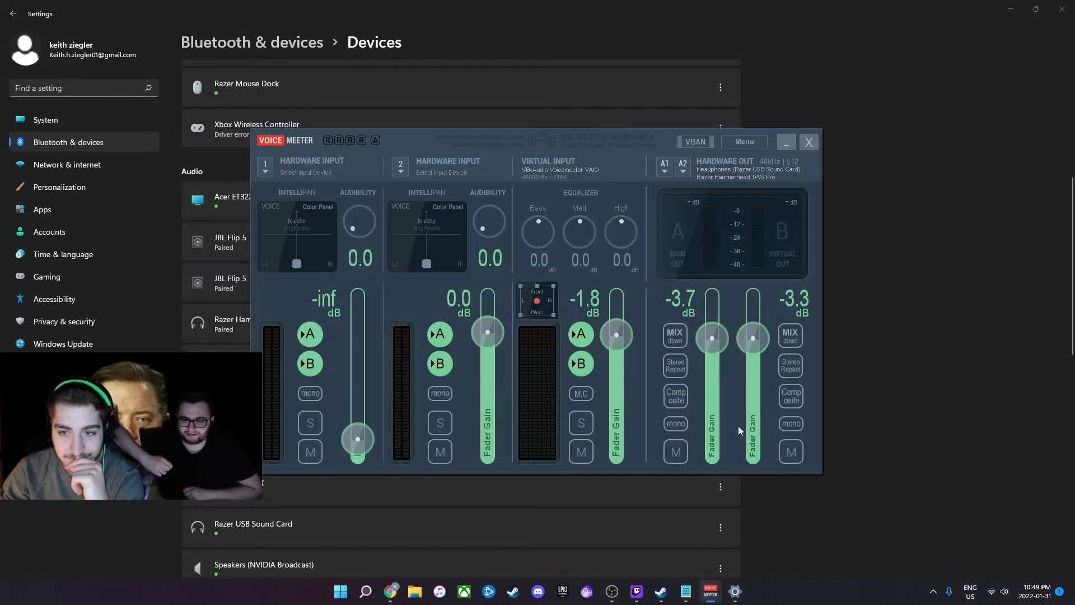
{"action": "left_click", "coordinate": [684, 167]}
{"action": "left_click", "coordinate": [765, 200]}
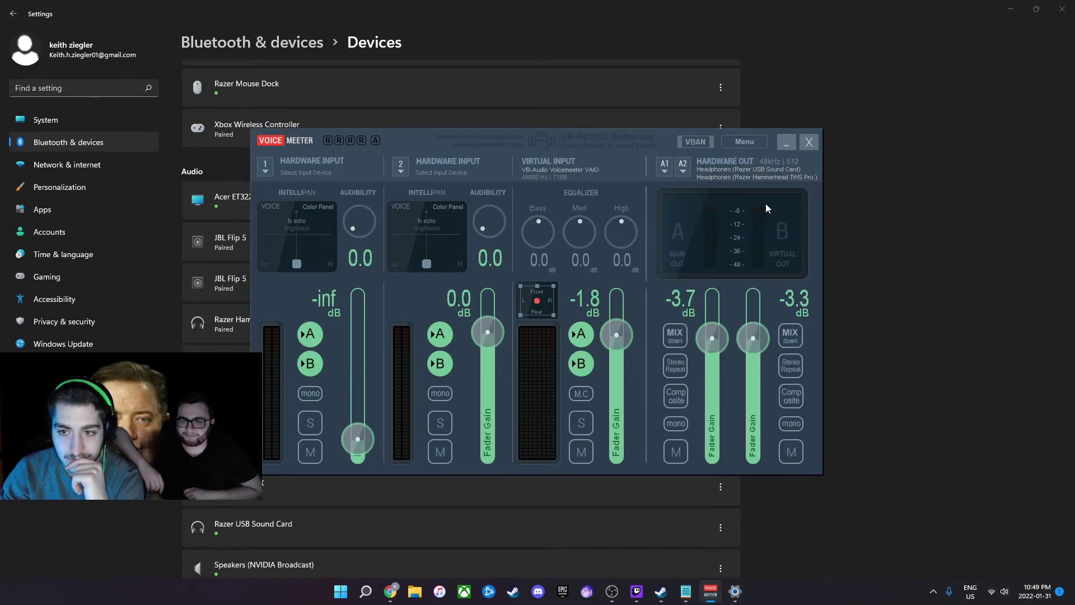
Raise the system volume to about 77% and close the quick settings
{"action": "left_click", "coordinate": [932, 315]}
{"action": "left_click", "coordinate": [997, 591]}
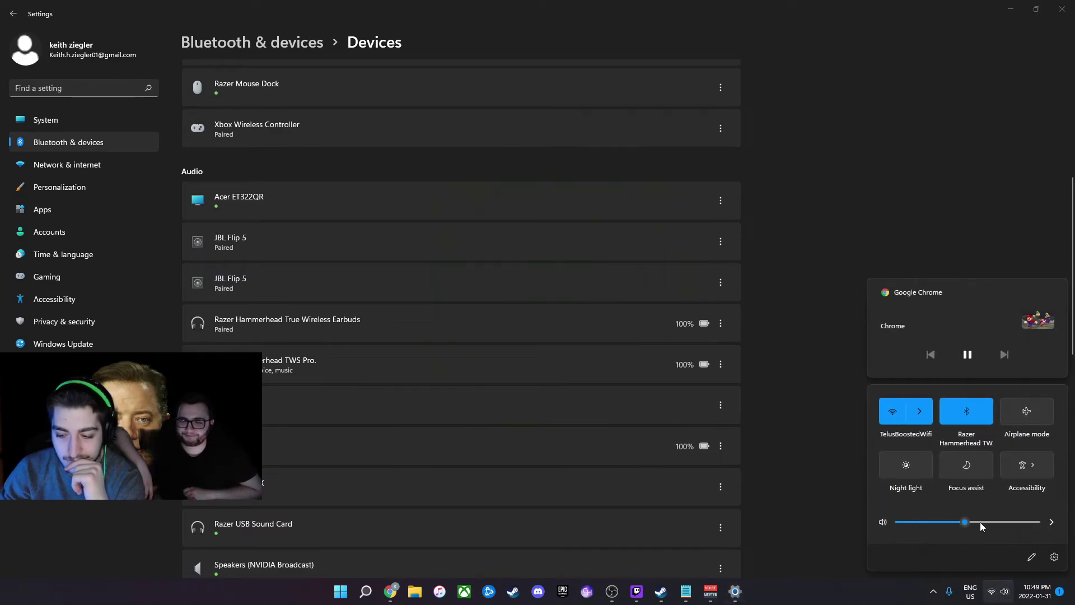
{"action": "left_click_drag", "start_coordinate": [929, 522], "coordinate": [1002, 522]}
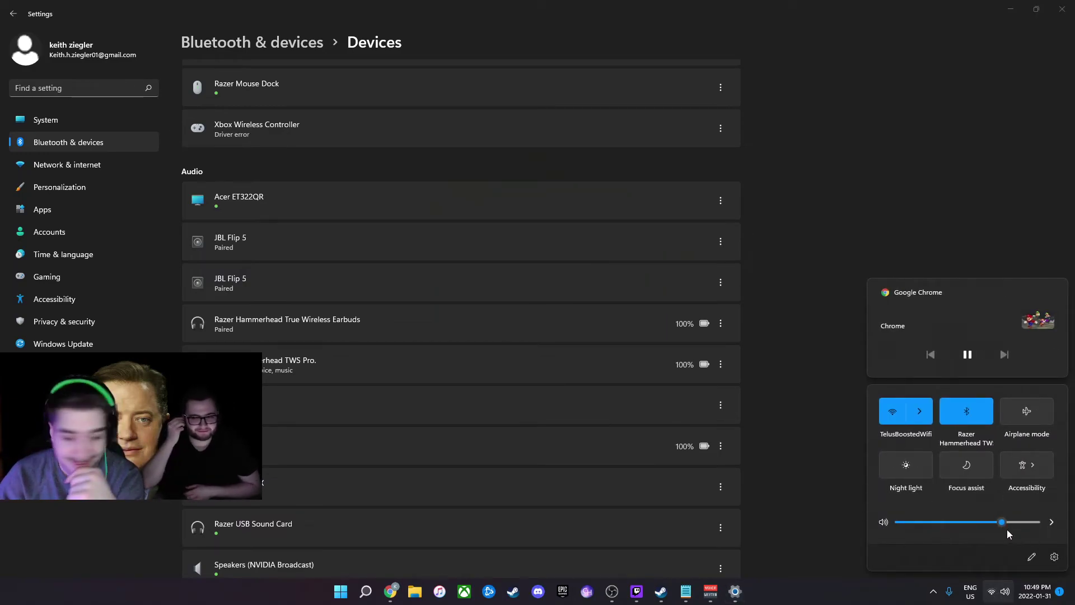
{"action": "left_click_drag", "start_coordinate": [974, 516], "coordinate": [1007, 526]}
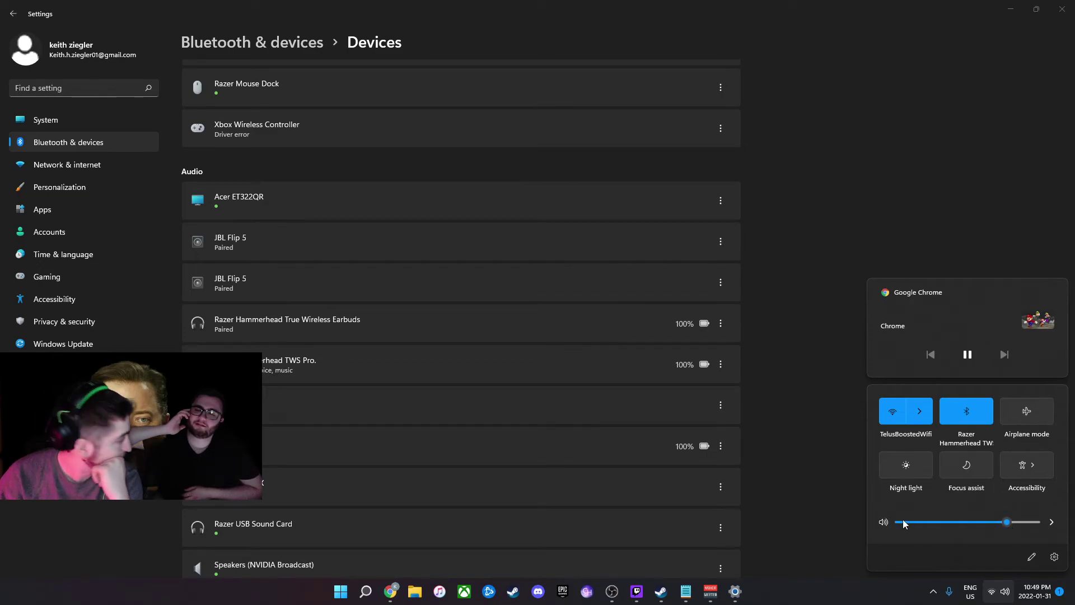
{"action": "left_click", "coordinate": [872, 231]}
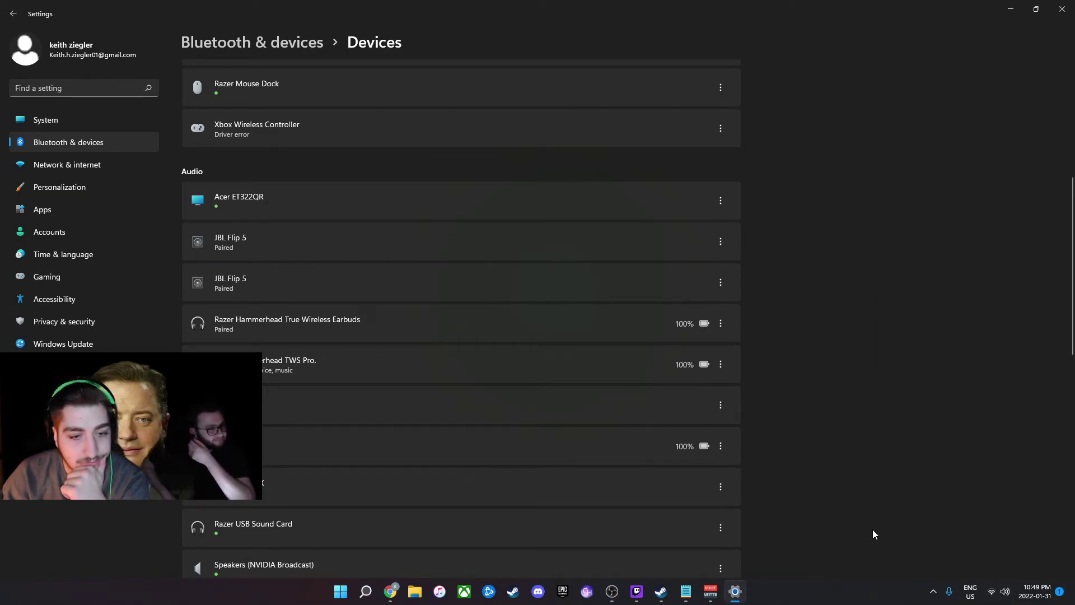
Switch the system sound output to Headphones (Razer Hammerhead TWS Pro.) and set its volume to 58%
{"action": "left_click", "coordinate": [998, 591]}
{"action": "left_click", "coordinate": [1051, 521]}
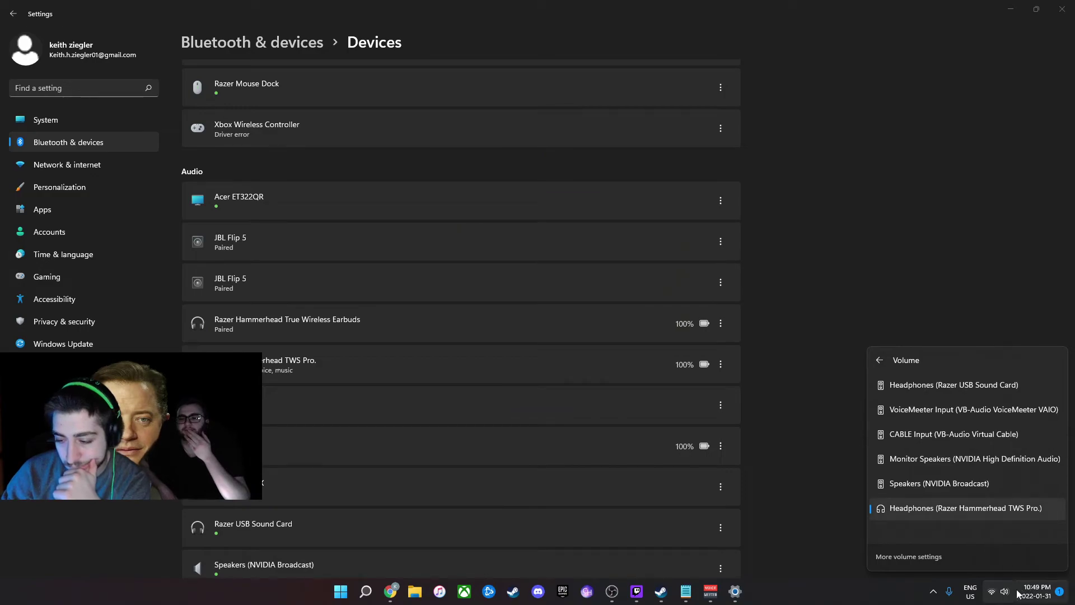
{"action": "left_click", "coordinate": [994, 595]}
{"action": "left_click", "coordinate": [994, 596]}
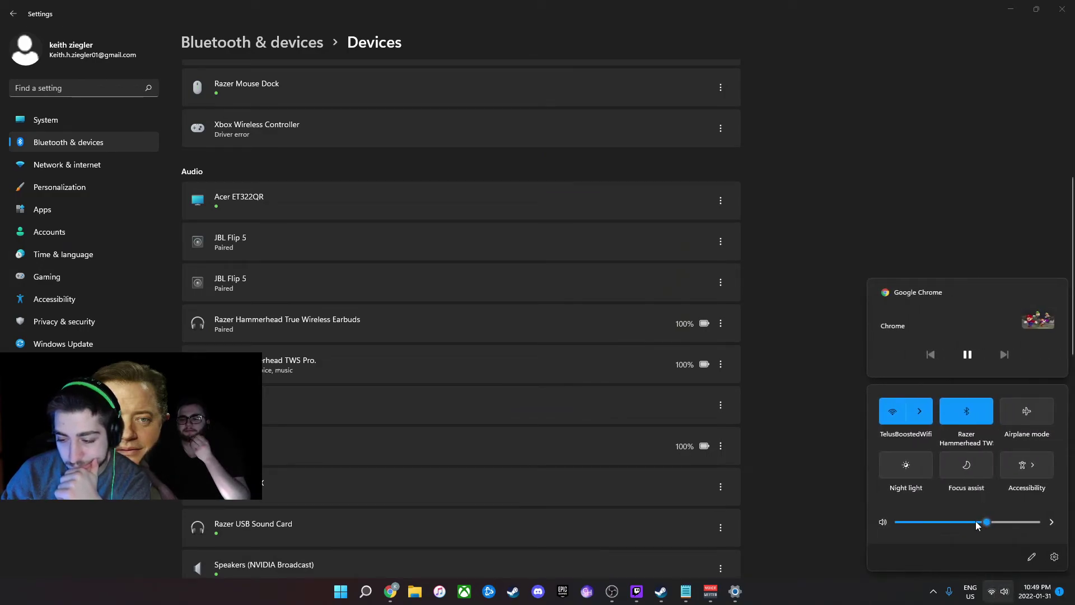
{"action": "left_click", "coordinate": [978, 523]}
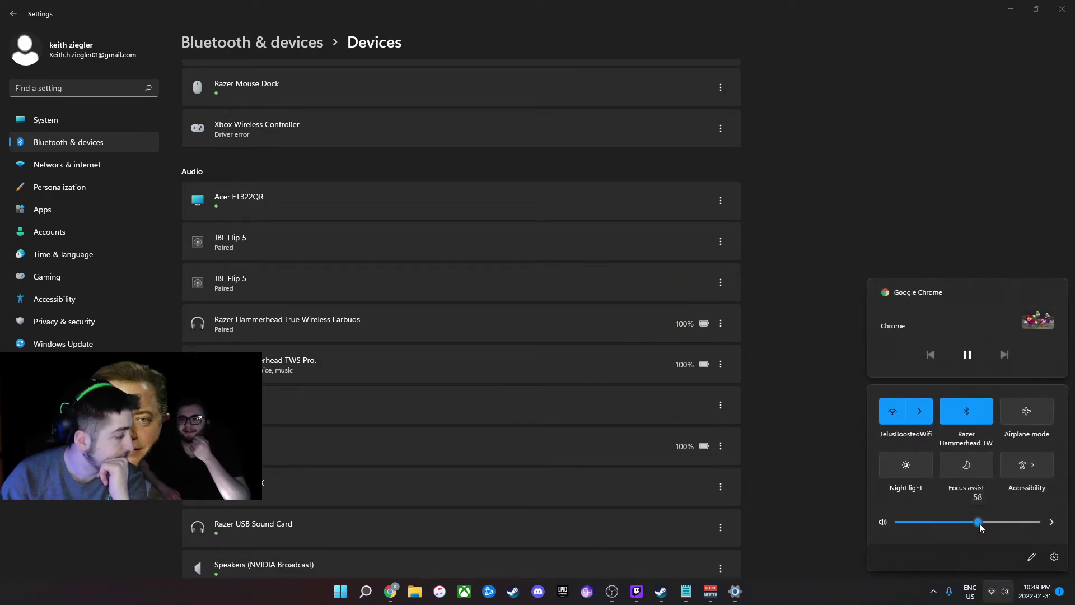
{"action": "left_click", "coordinate": [1004, 597]}
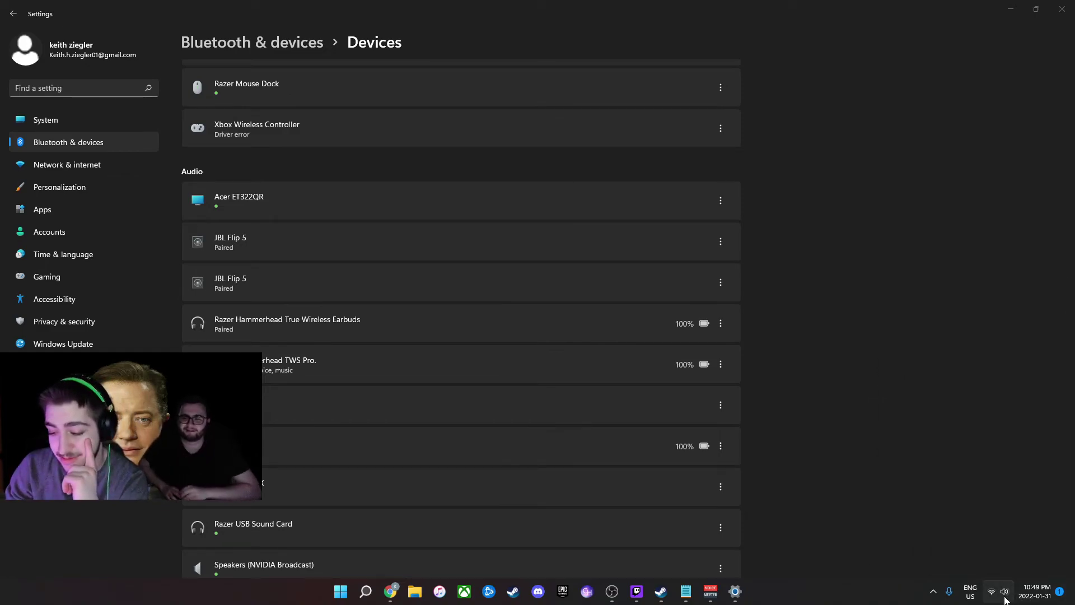
Return the system sound output to VoiceMeeter Input (VB-Audio VoiceMeeter VAIO)
{"action": "left_click", "coordinate": [1006, 593]}
{"action": "left_click", "coordinate": [1055, 527]}
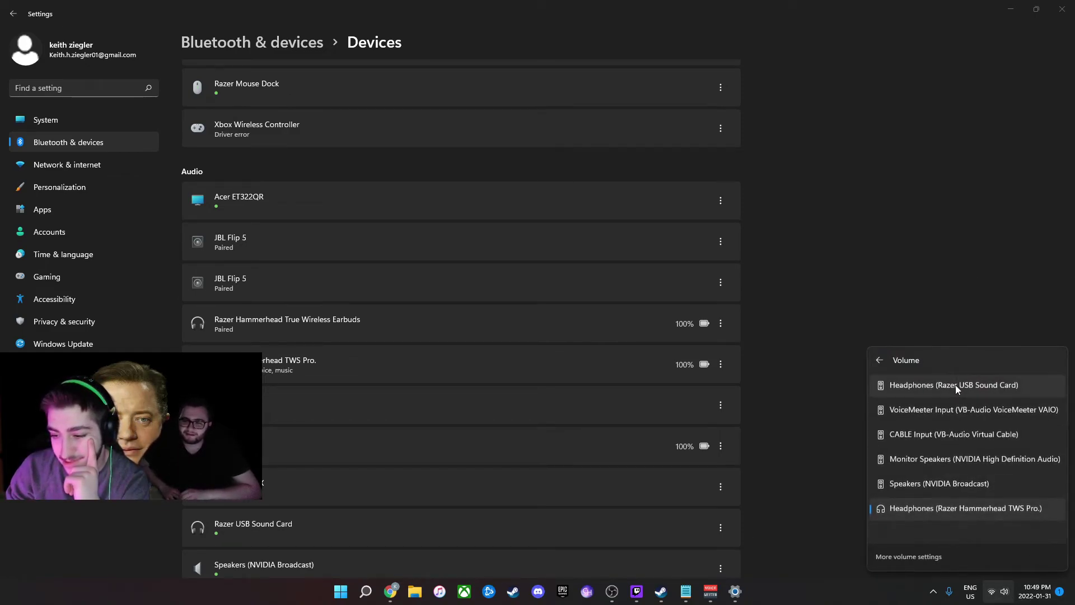
{"action": "left_click", "coordinate": [825, 533]}
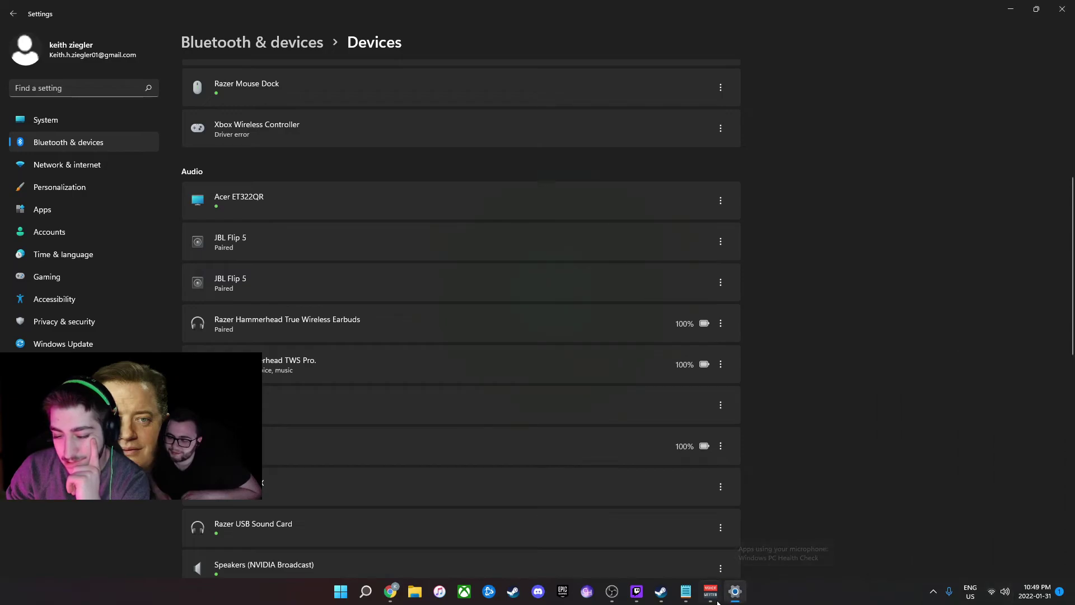
Switch to Voicemeeter and set hardware output A2 to KS: Razer Hammerhead TWS Pro
{"action": "left_click", "coordinate": [711, 591]}
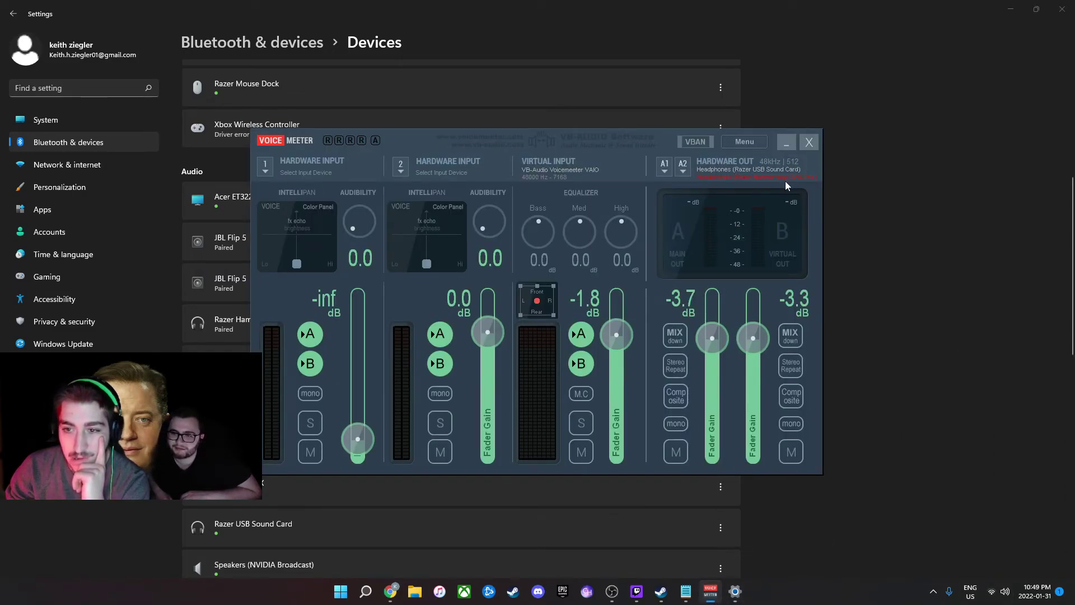
{"action": "left_click", "coordinate": [685, 170]}
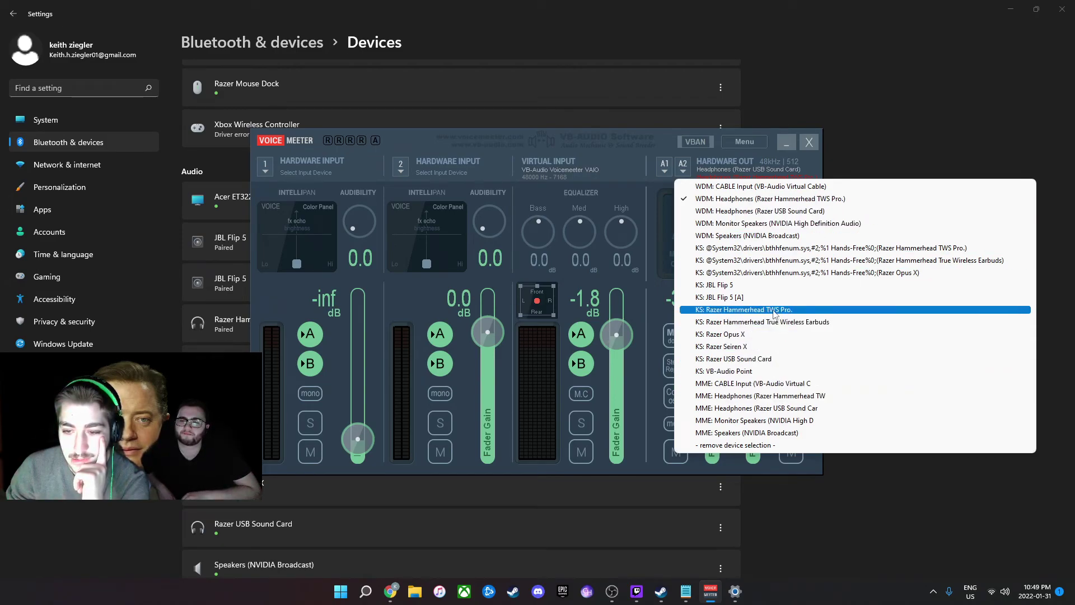
{"action": "left_click", "coordinate": [756, 310]}
Set the system volume to about 74% and close the quick settings
{"action": "left_click", "coordinate": [1008, 592]}
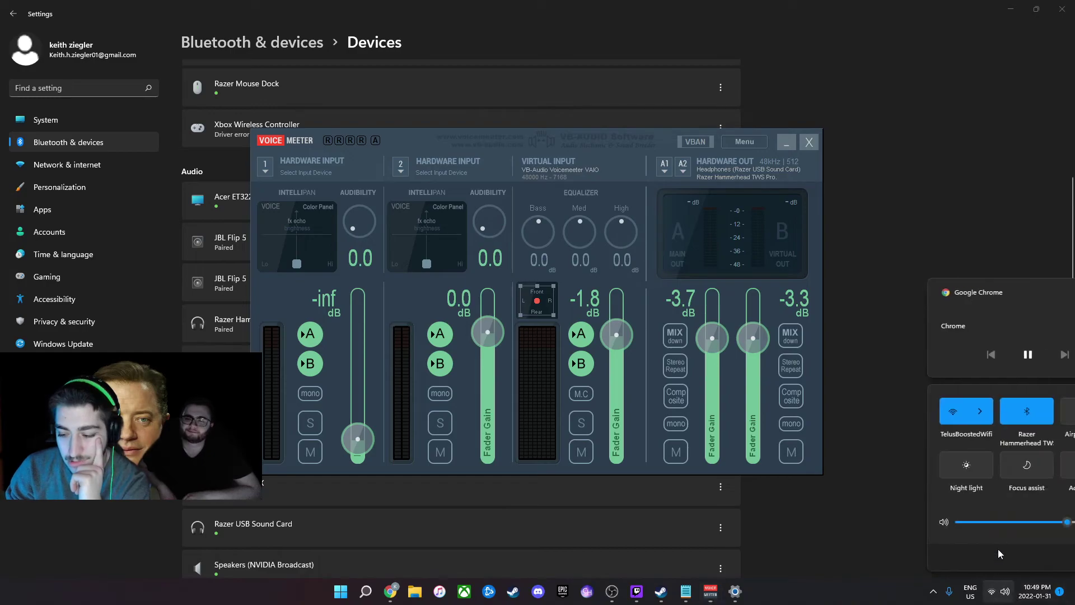
{"action": "left_click_drag", "start_coordinate": [953, 523], "coordinate": [1003, 522]}
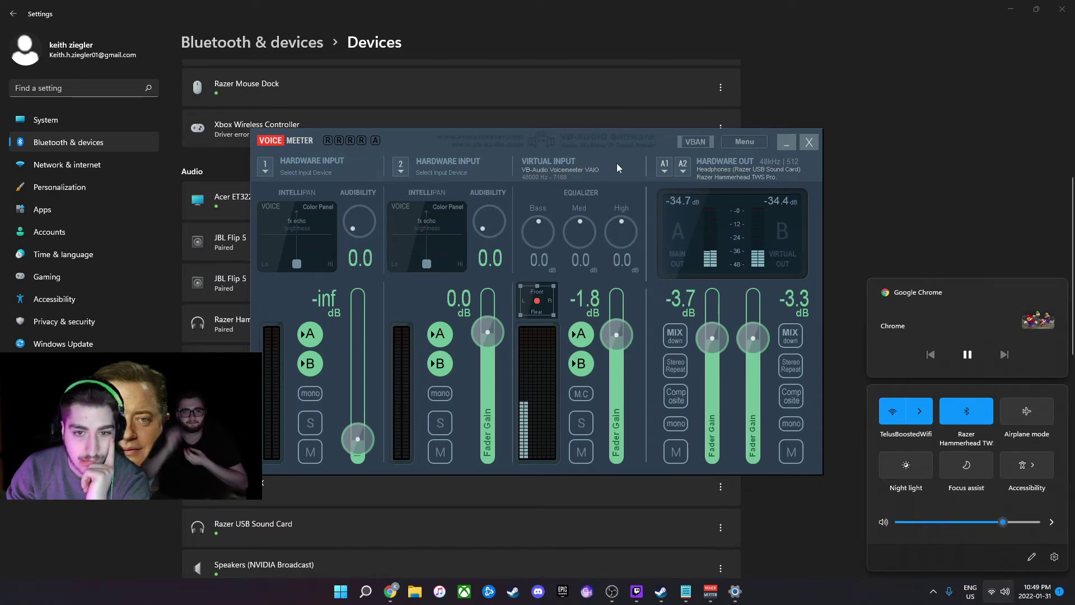
{"action": "left_click", "coordinate": [927, 175]}
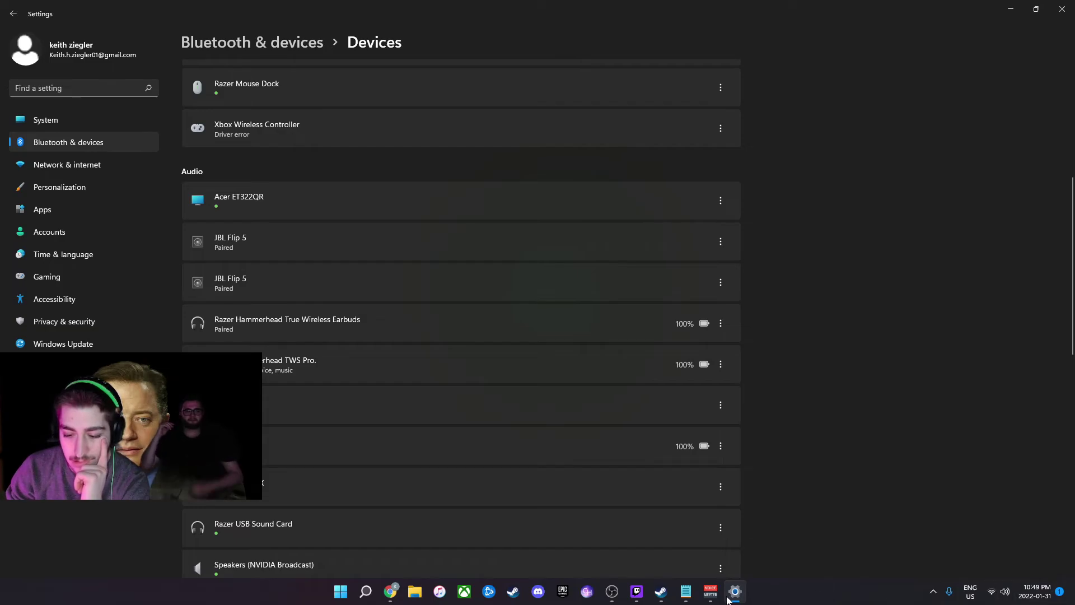
Try to swap the Voicemeeter outputs, with A1 on WDM: Headphones (Razer Hammerhead TWS Pro.) and A2 on WDM: Headphones (Razer USB Sound Card)
{"action": "left_click", "coordinate": [710, 592]}
{"action": "left_click", "coordinate": [664, 167]}
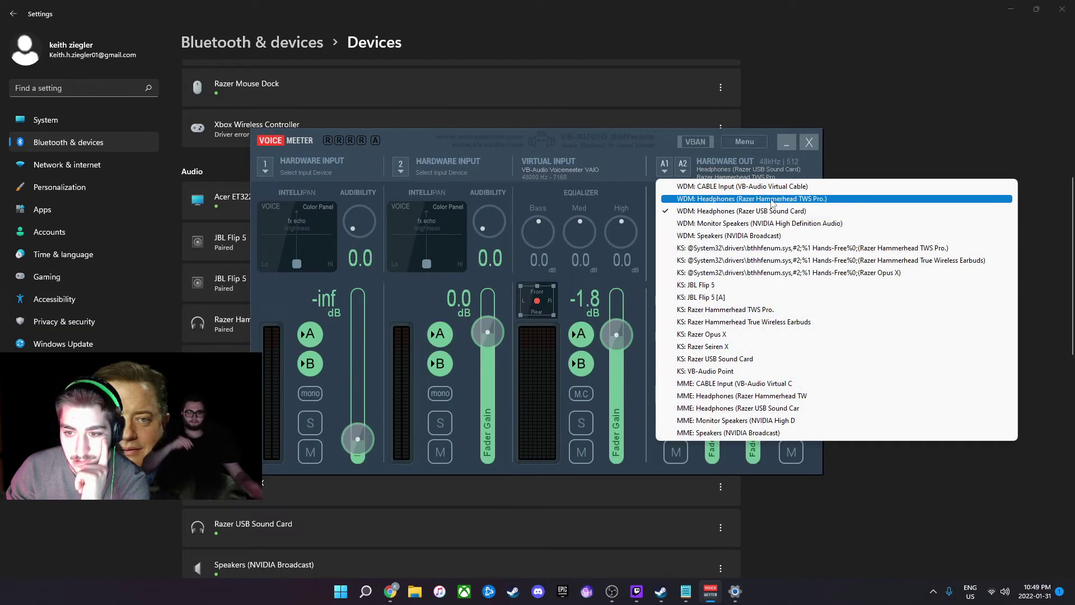
{"action": "left_click", "coordinate": [773, 199]}
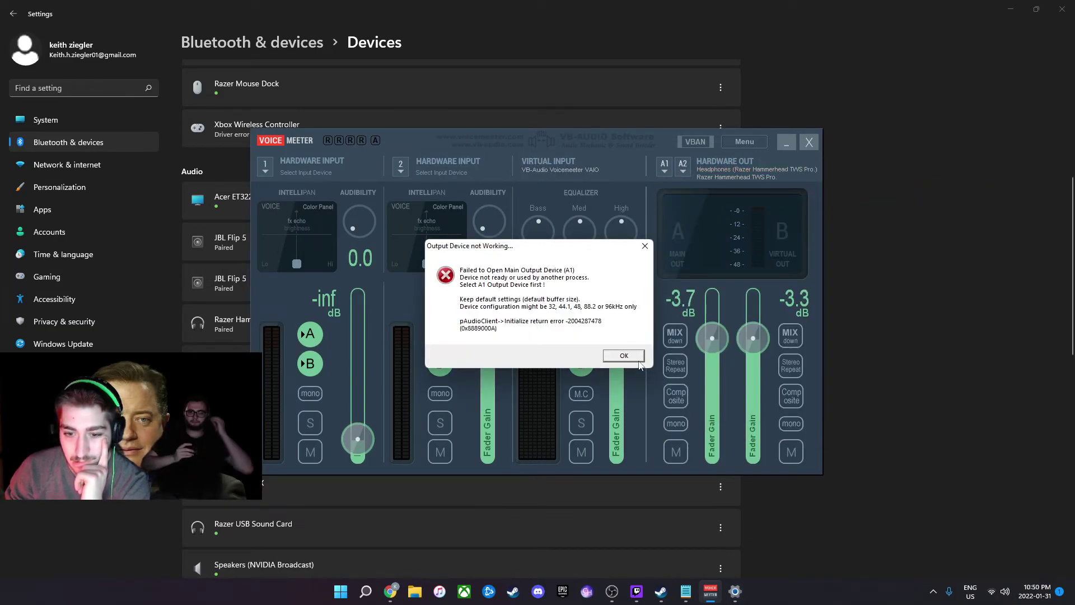
{"action": "left_click", "coordinate": [682, 166]}
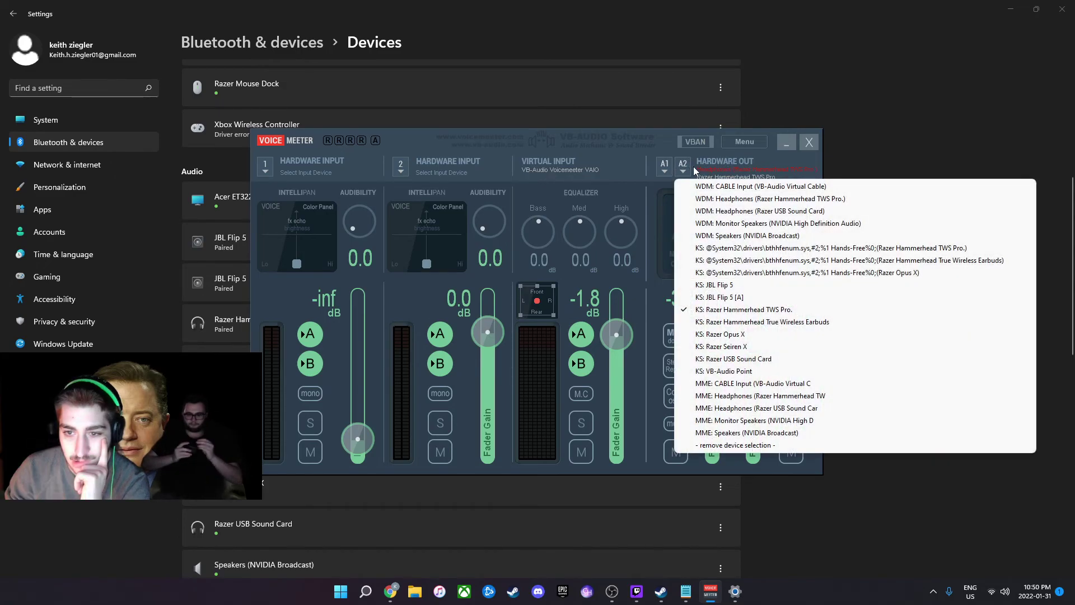
{"action": "left_click", "coordinate": [778, 213]}
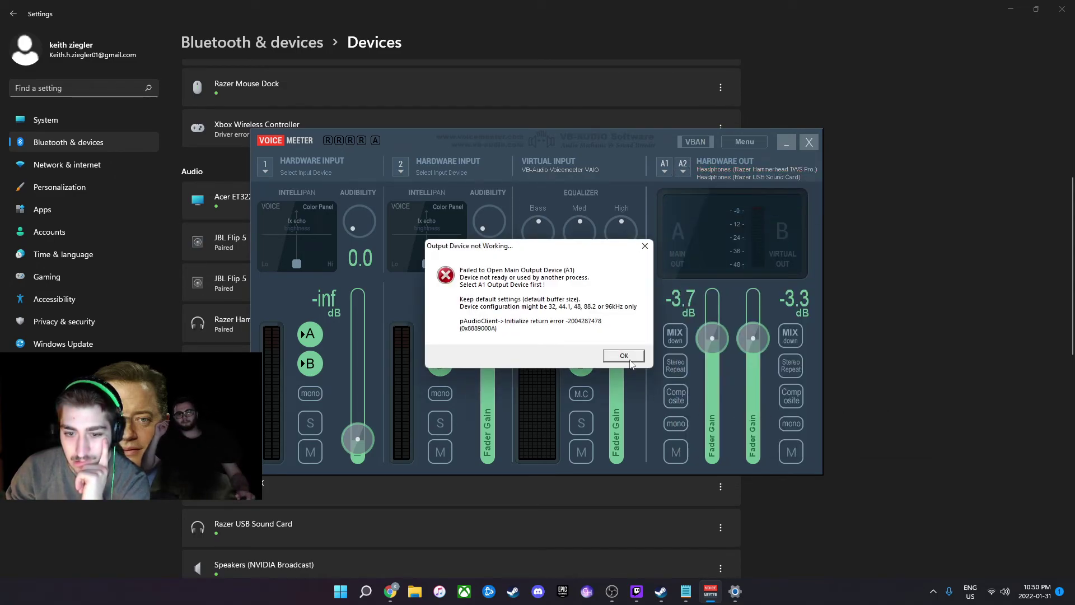
{"action": "left_click", "coordinate": [624, 356]}
Retry the swapped outputs by reselecting the WDM Razer Hammerhead TWS Pro. headphones for A1 and the WDM Razer USB Sound Card headphones for A2
{"action": "left_click", "coordinate": [665, 166]}
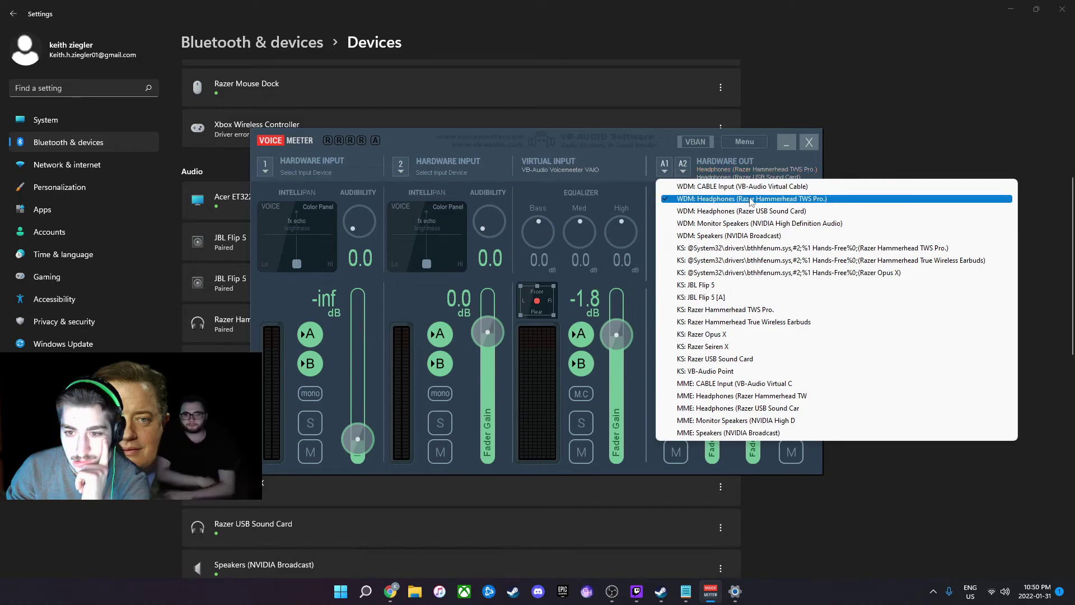
{"action": "left_click", "coordinate": [751, 199]}
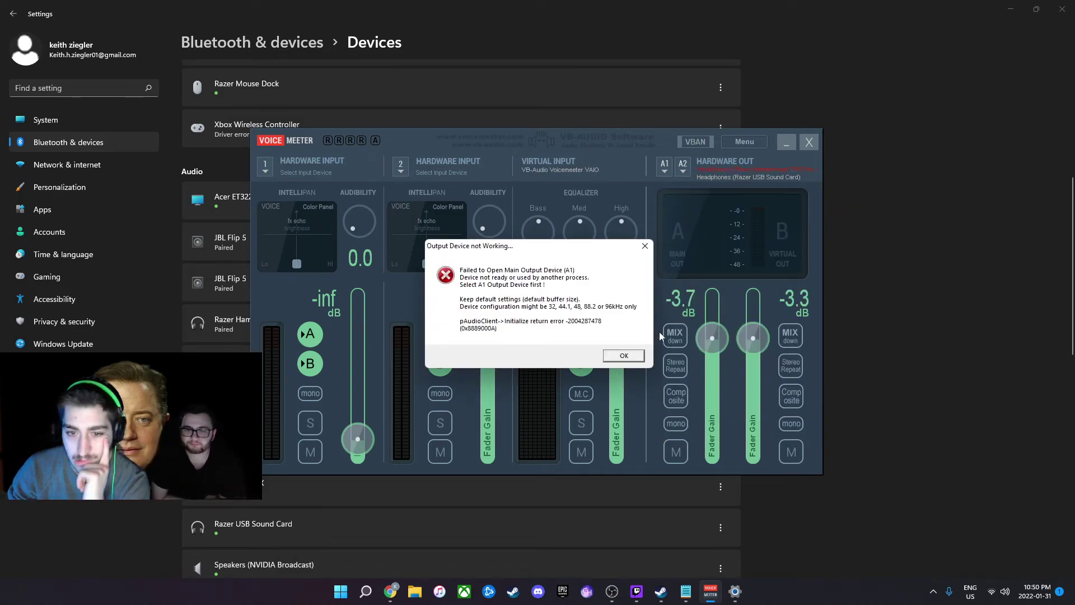
{"action": "left_click", "coordinate": [631, 358]}
{"action": "left_click", "coordinate": [683, 166]}
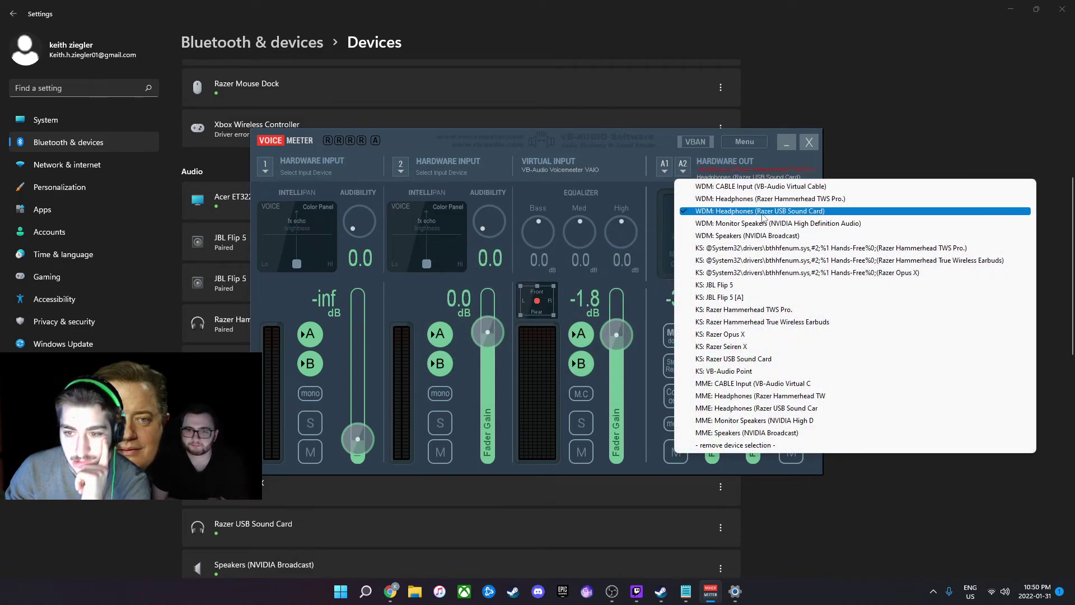
{"action": "left_click", "coordinate": [691, 213]}
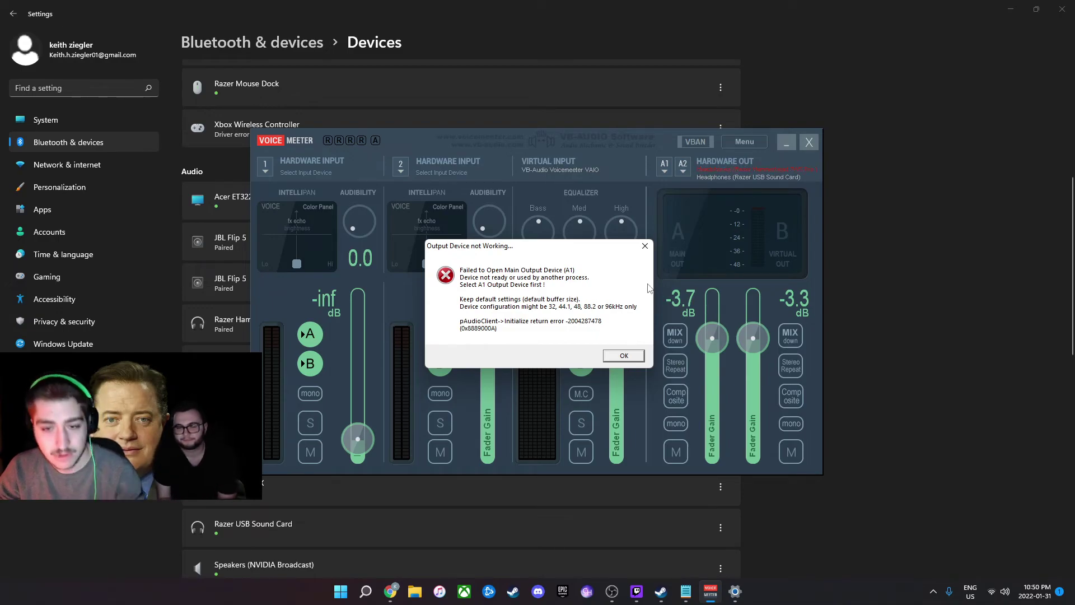
{"action": "left_click", "coordinate": [616, 357]}
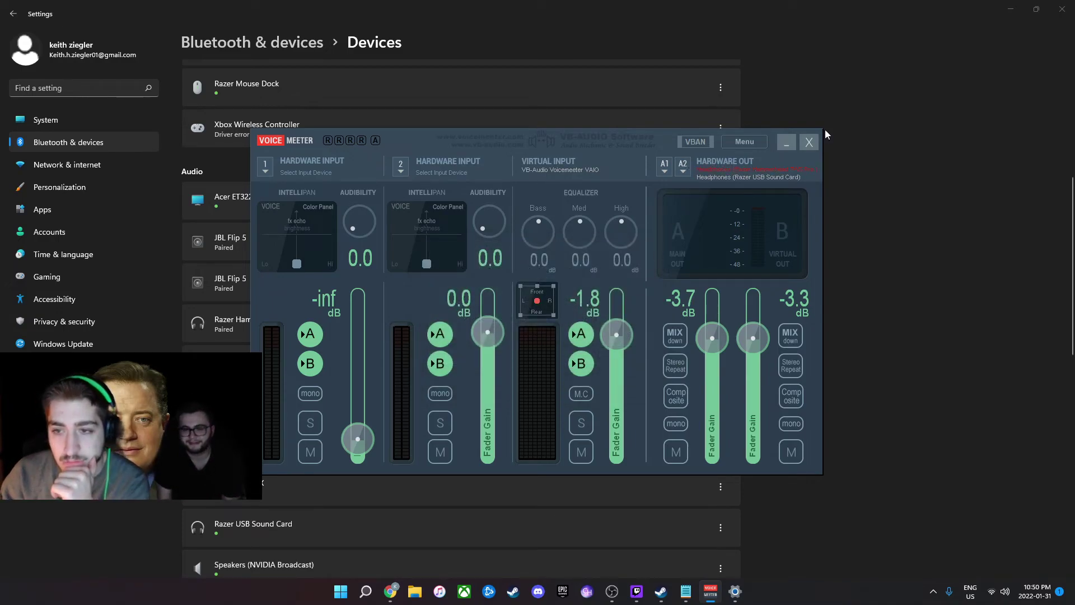
Set hardware output A1 back to WDM: Headphones (Razer USB Sound Card) and A2 to WDM: Headphones (Razer Hammerhead TWS Pro.)
{"action": "left_click", "coordinate": [681, 171]}
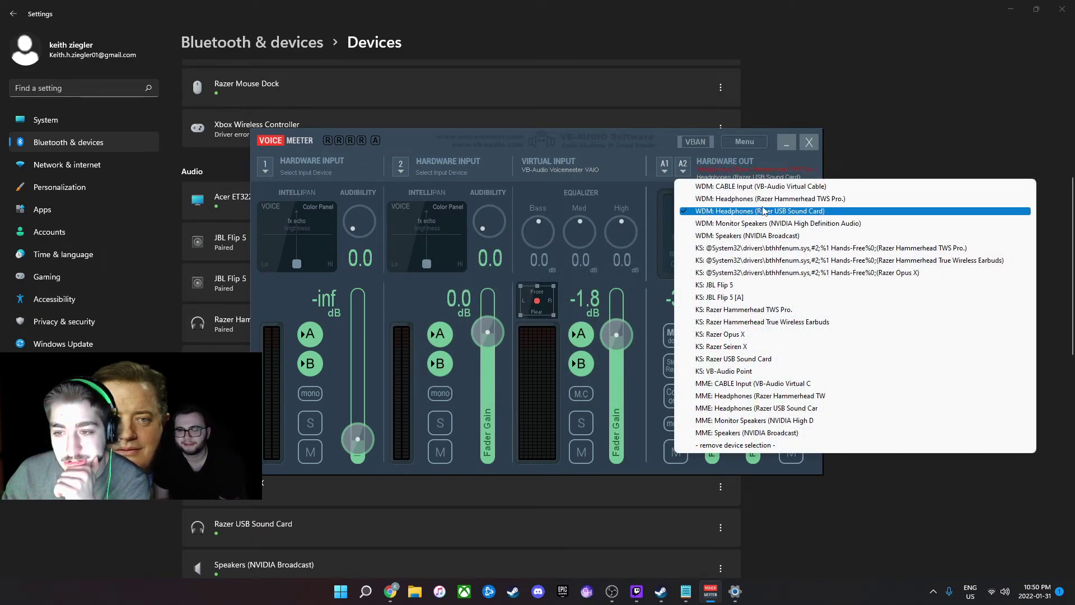
{"action": "left_click", "coordinate": [764, 199]}
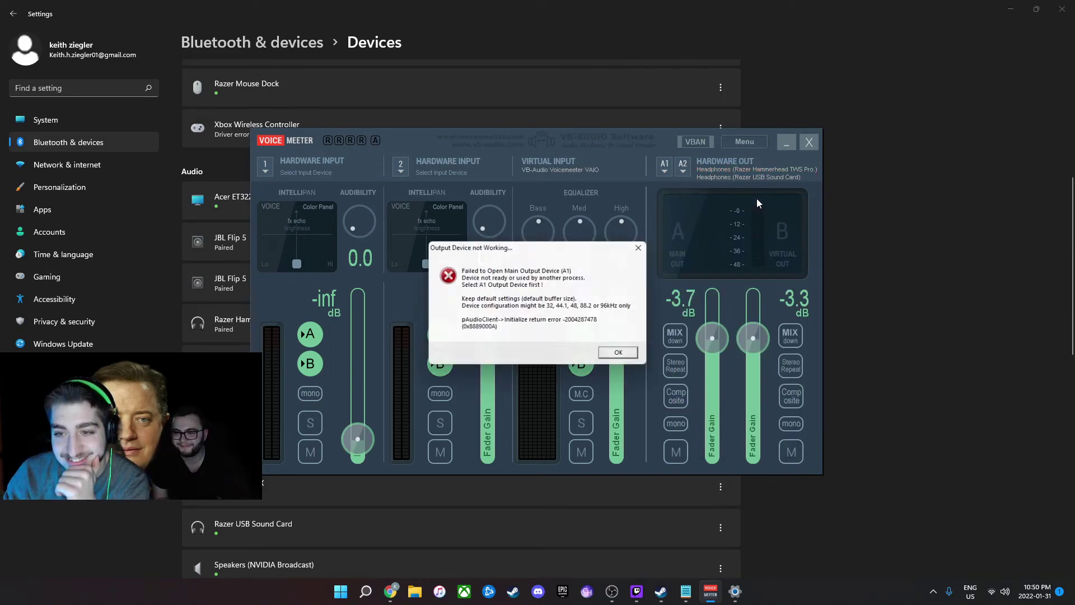
{"action": "key", "text": "Return"}
{"action": "left_click", "coordinate": [666, 165]}
{"action": "left_click", "coordinate": [778, 211]}
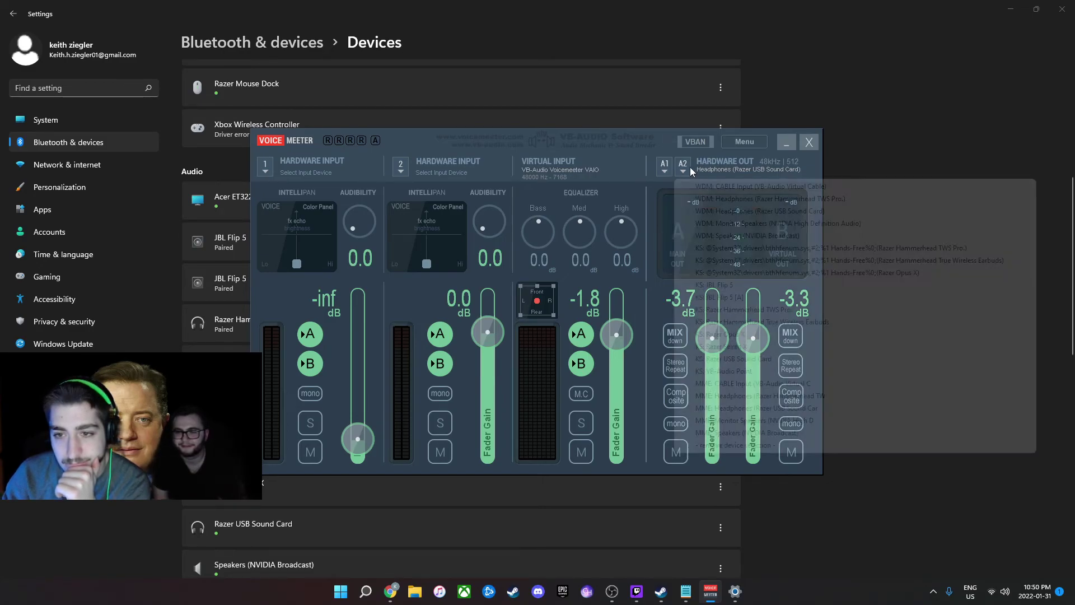
{"action": "left_click", "coordinate": [690, 167]}
{"action": "left_click", "coordinate": [807, 199]}
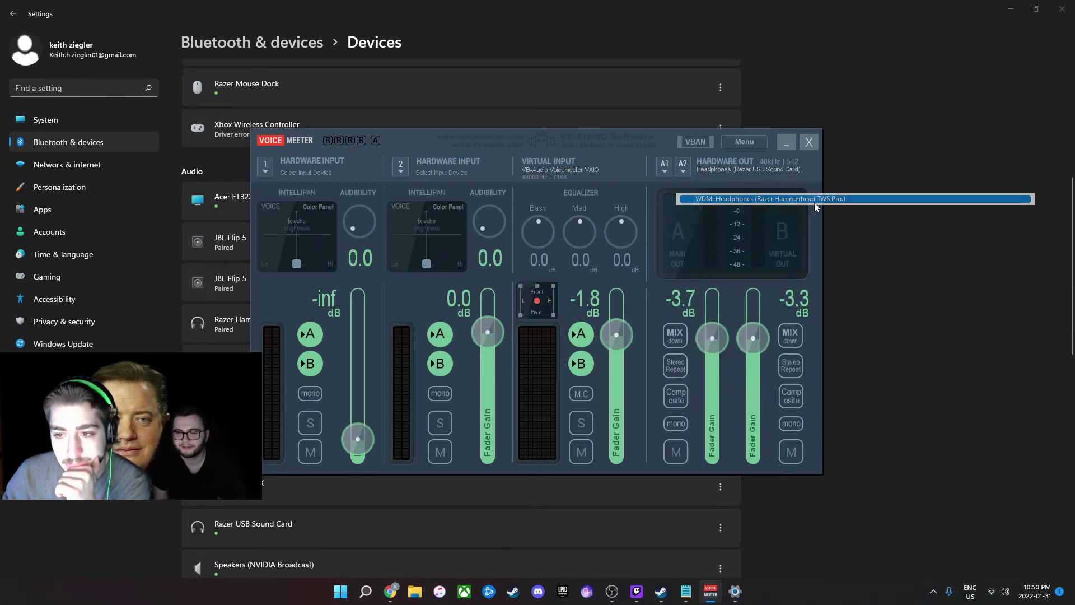
Adjust the system volume to about 76% and change hardware output A2 to KS: Razer Hammerhead TWS Pro
{"action": "left_click", "coordinate": [985, 594]}
{"action": "mouse_move", "coordinate": [1018, 522]}
{"action": "left_mouse_down"}
{"action": "mouse_move", "coordinate": [939, 521]}
{"action": "mouse_move", "coordinate": [1017, 527]}
{"action": "mouse_move", "coordinate": [955, 527]}
{"action": "mouse_move", "coordinate": [998, 528]}
{"action": "left_mouse_up"}
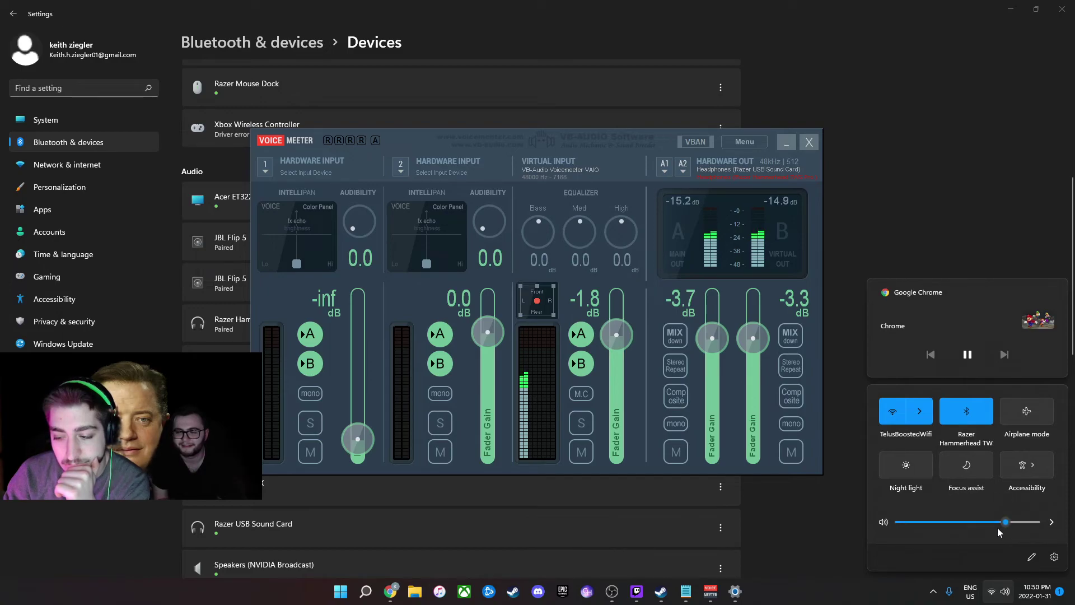
{"action": "left_click", "coordinate": [682, 169]}
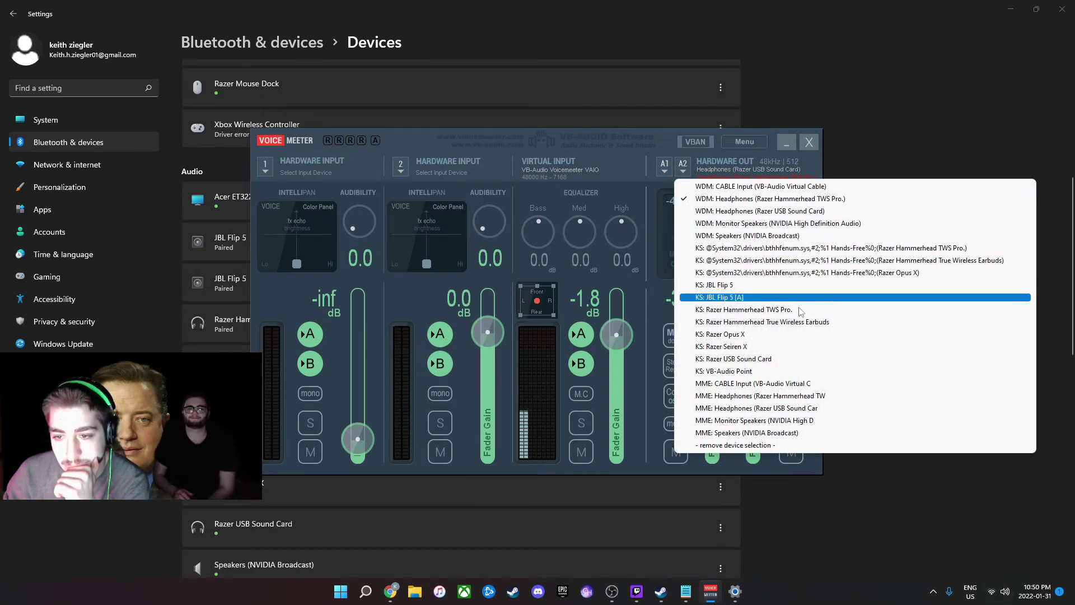
{"action": "left_click", "coordinate": [784, 309]}
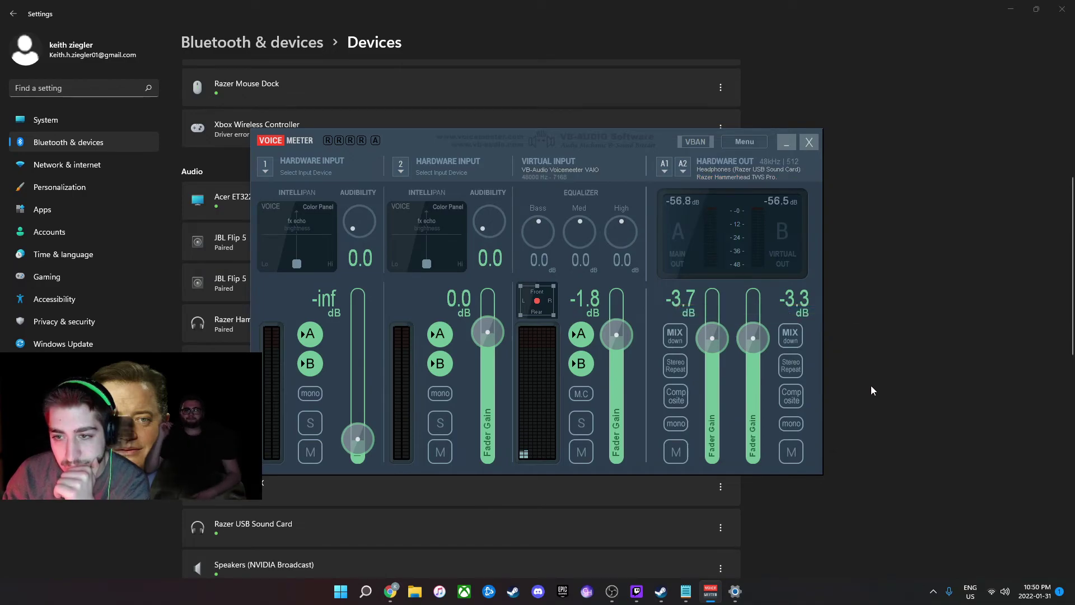
Lower the system volume to about 49% and close the quick settings
{"action": "left_click", "coordinate": [1006, 590]}
{"action": "left_click", "coordinate": [966, 525]}
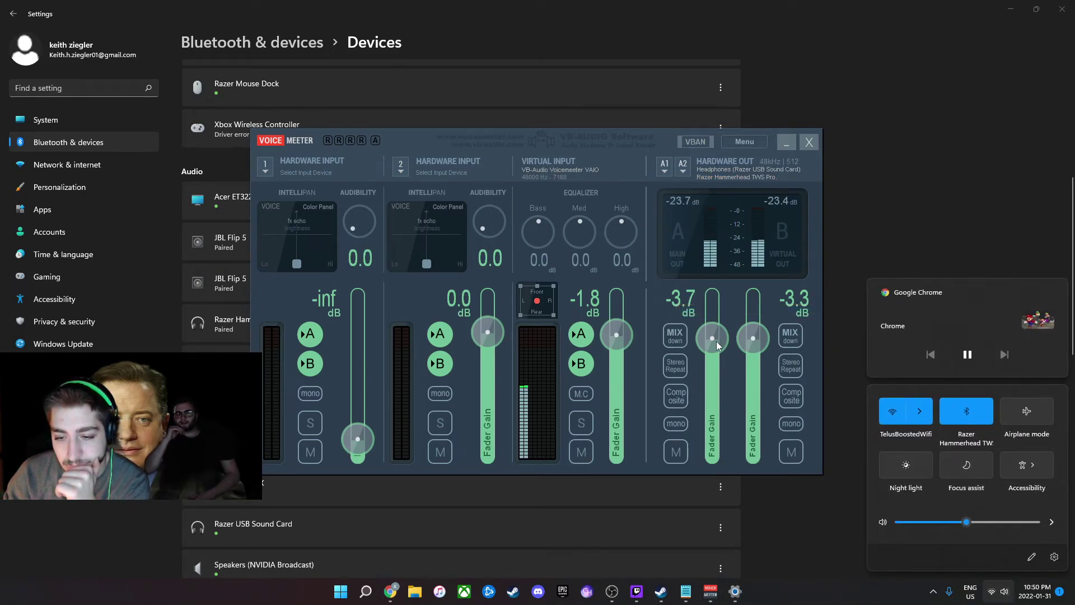
{"action": "left_click", "coordinate": [848, 399]}
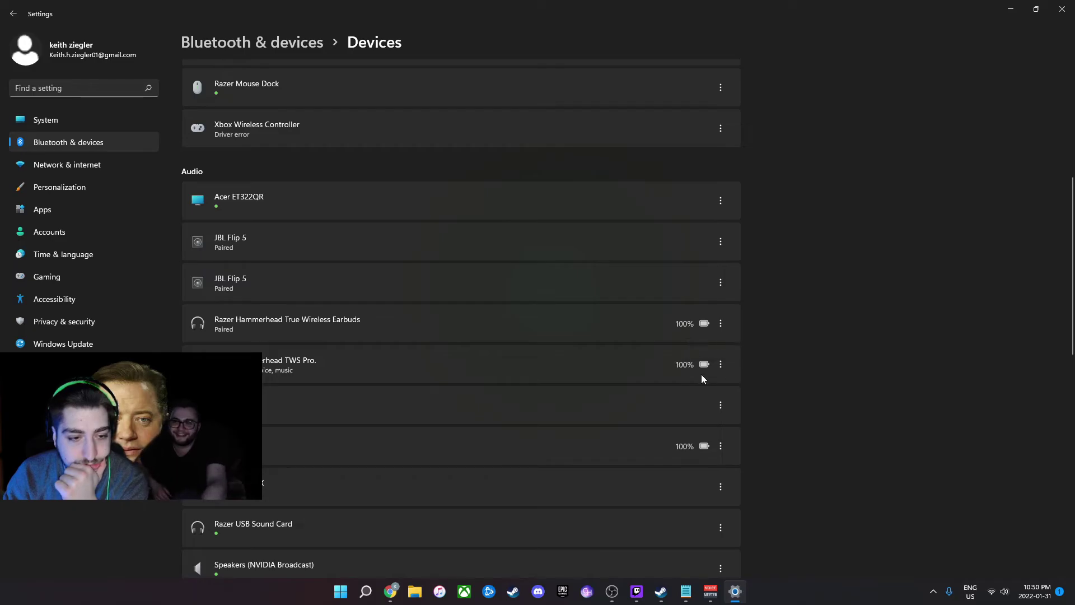
{"action": "scroll", "coordinate": [645, 386], "scroll_direction": "down", "scroll_amount": 10}
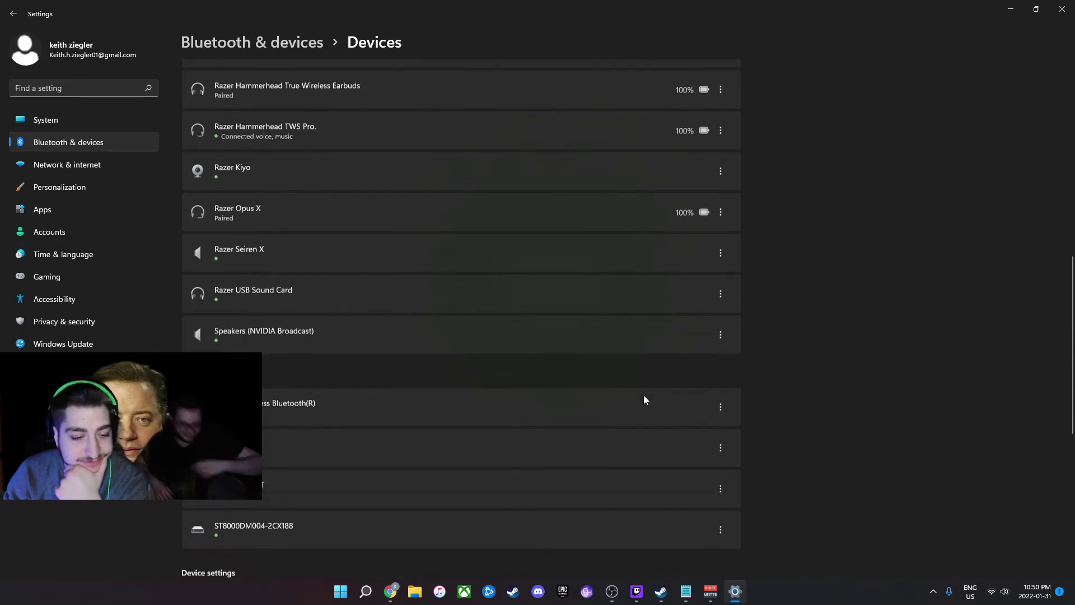
{"action": "scroll", "coordinate": [644, 400], "scroll_direction": "up", "scroll_amount": 8}
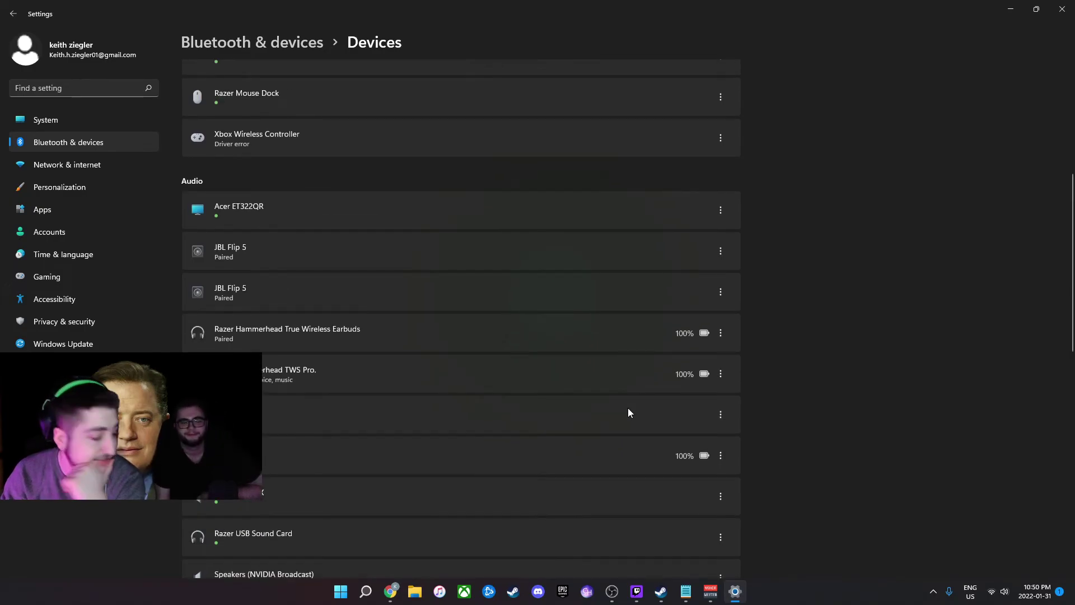
{"action": "scroll", "coordinate": [628, 410], "scroll_direction": "up", "scroll_amount": 6}
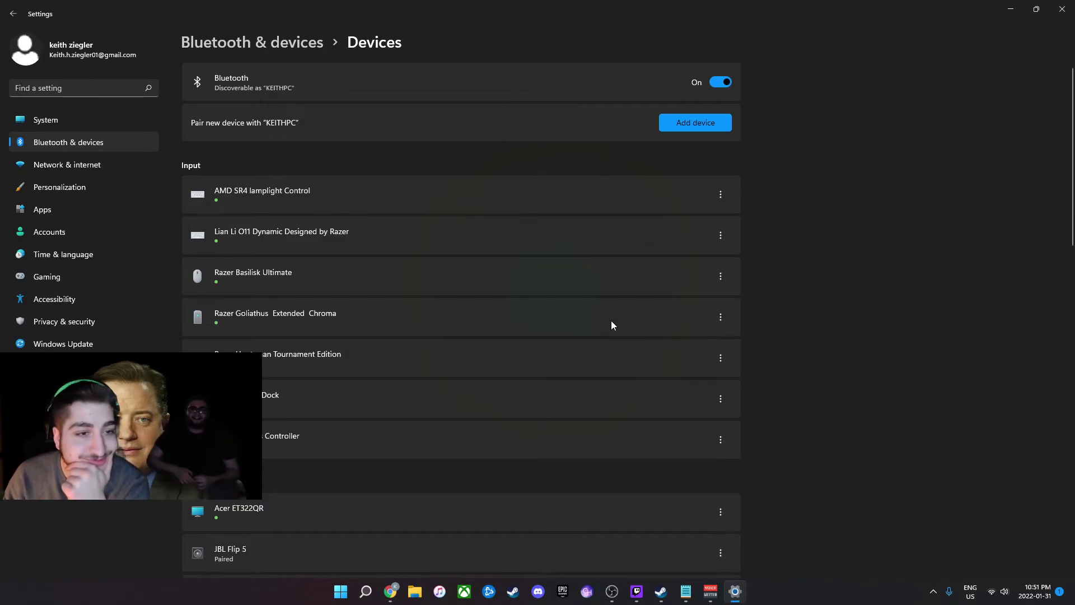
{"action": "left_click", "coordinate": [690, 125]}
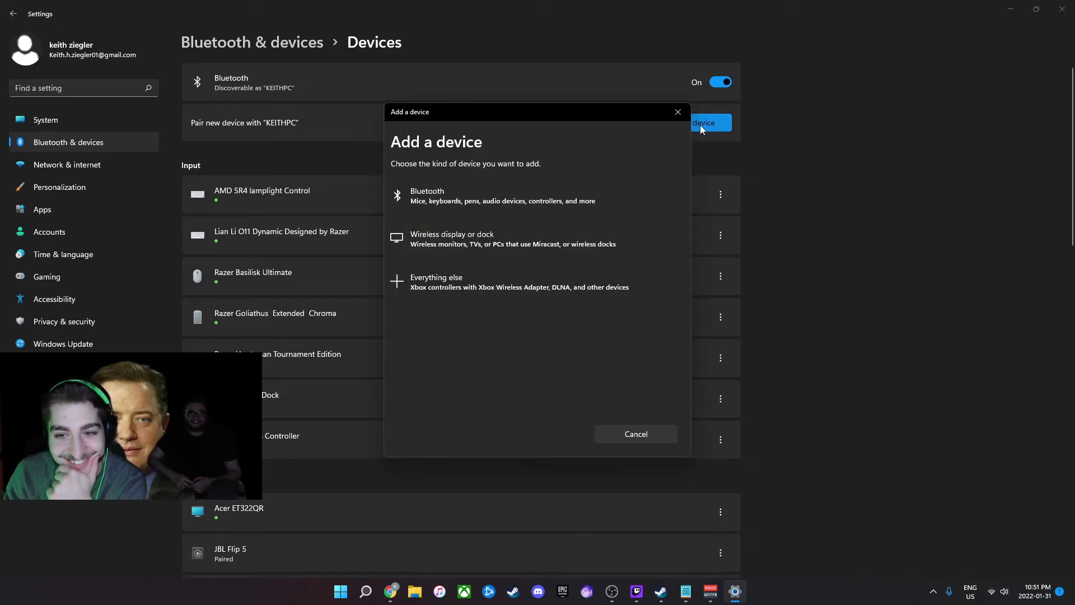
{"action": "left_click", "coordinate": [672, 109]}
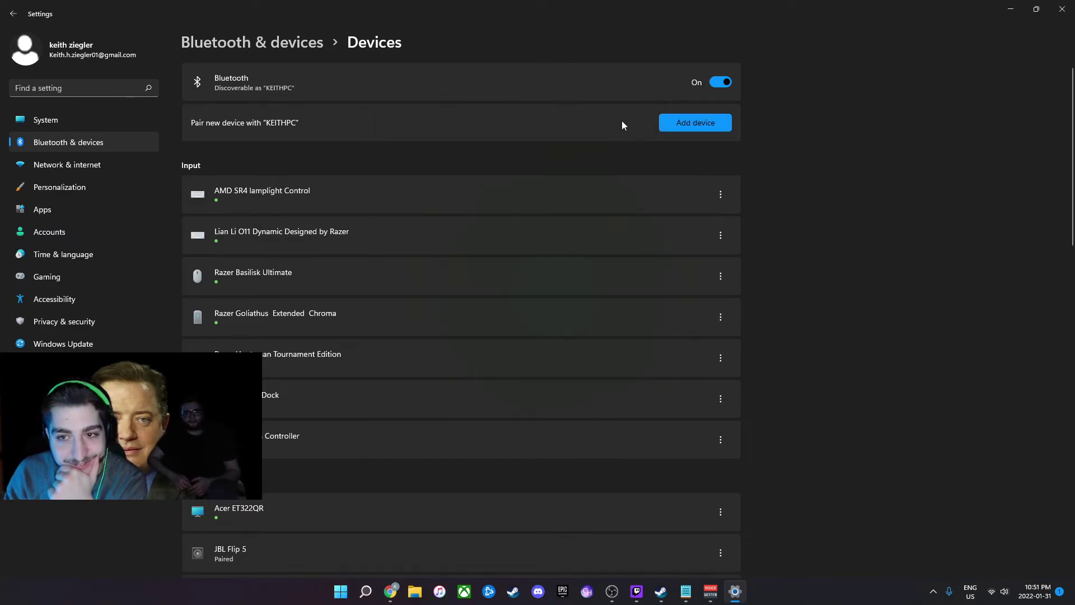
Turn Bluetooth off and back on, and try to reconnect the Razer Hammerhead TWS Pro. earbuds
{"action": "left_click", "coordinate": [720, 85]}
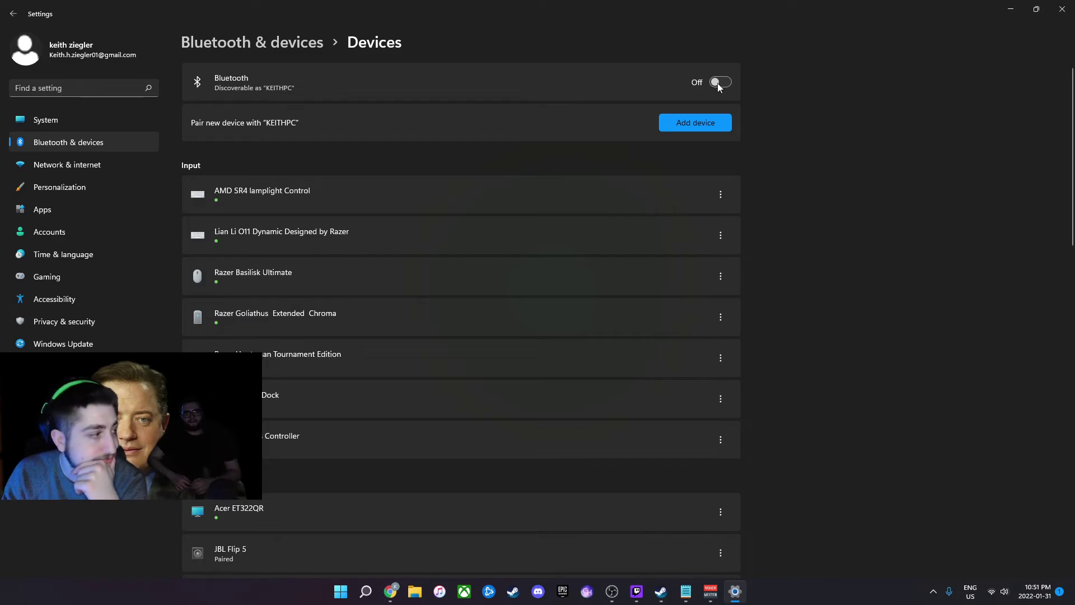
{"action": "left_click", "coordinate": [719, 87]}
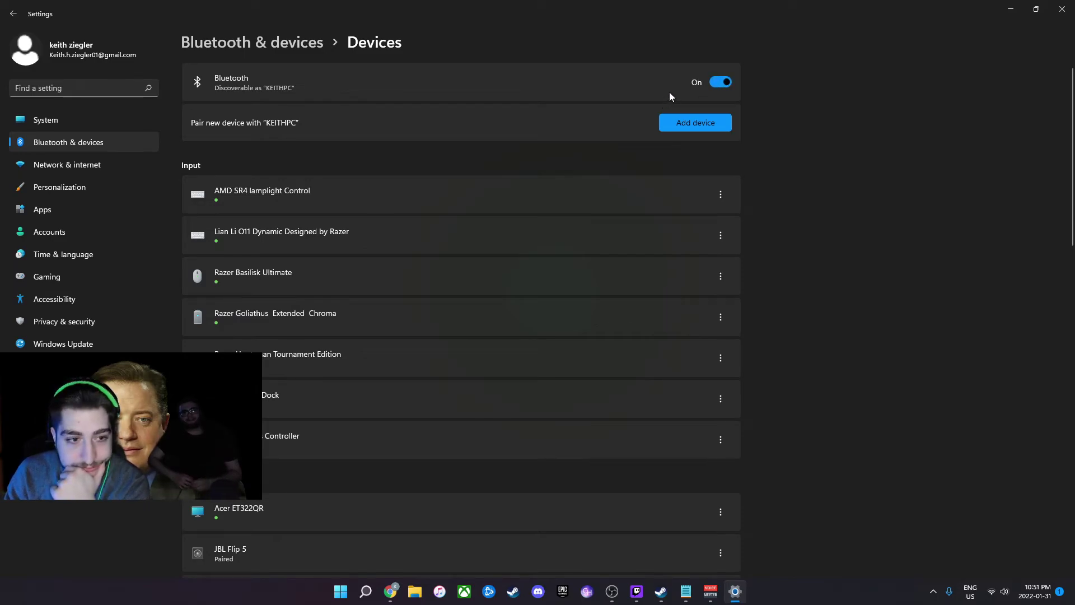
{"action": "scroll", "coordinate": [539, 287], "scroll_direction": "down", "scroll_amount": 8}
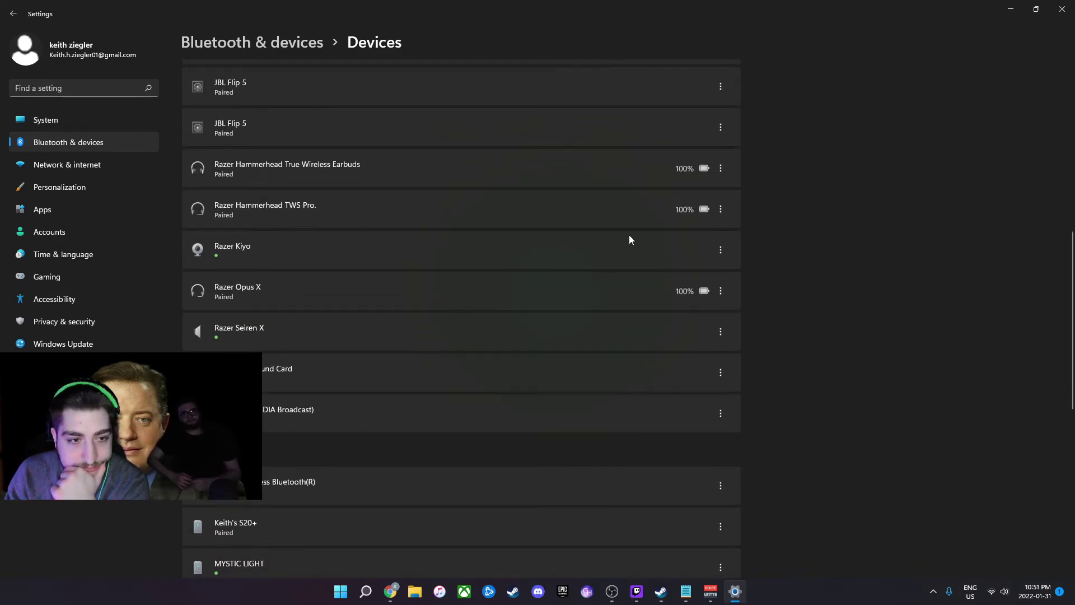
{"action": "left_click", "coordinate": [721, 210]}
{"action": "left_click", "coordinate": [727, 168]}
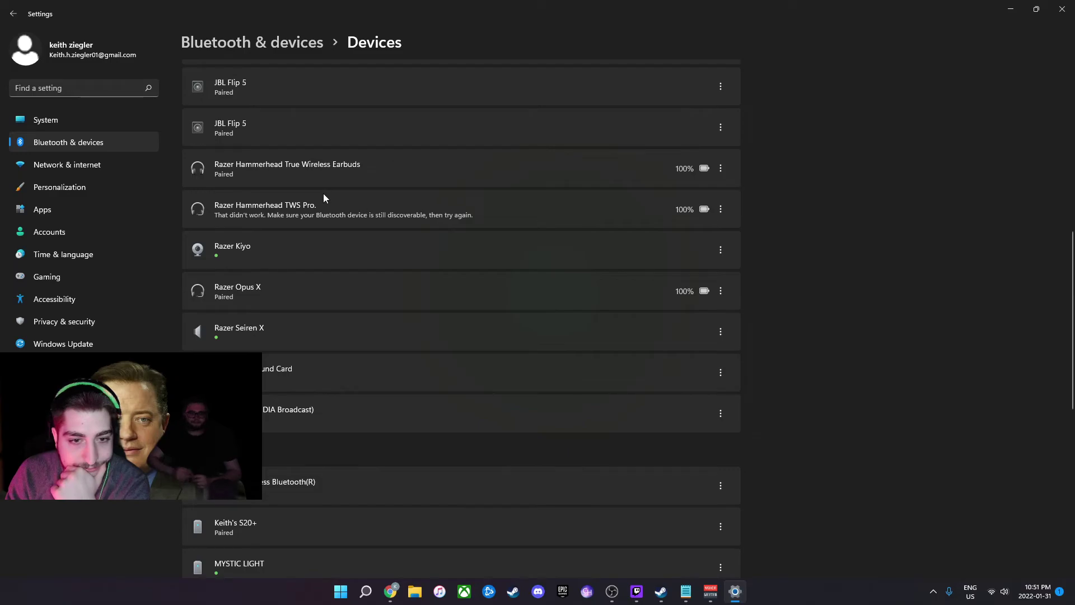
{"action": "left_click", "coordinate": [721, 209]}
{"action": "left_click", "coordinate": [720, 166]}
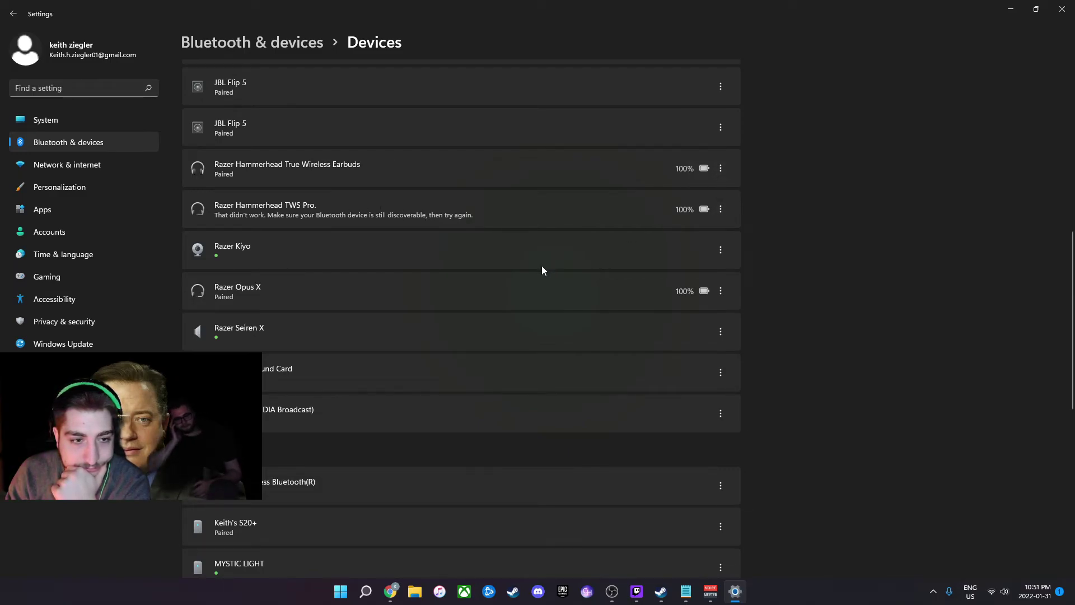
Return to the main Bluetooth & devices page and turn Bluetooth on
{"action": "scroll", "coordinate": [542, 271], "scroll_direction": "up", "scroll_amount": 10}
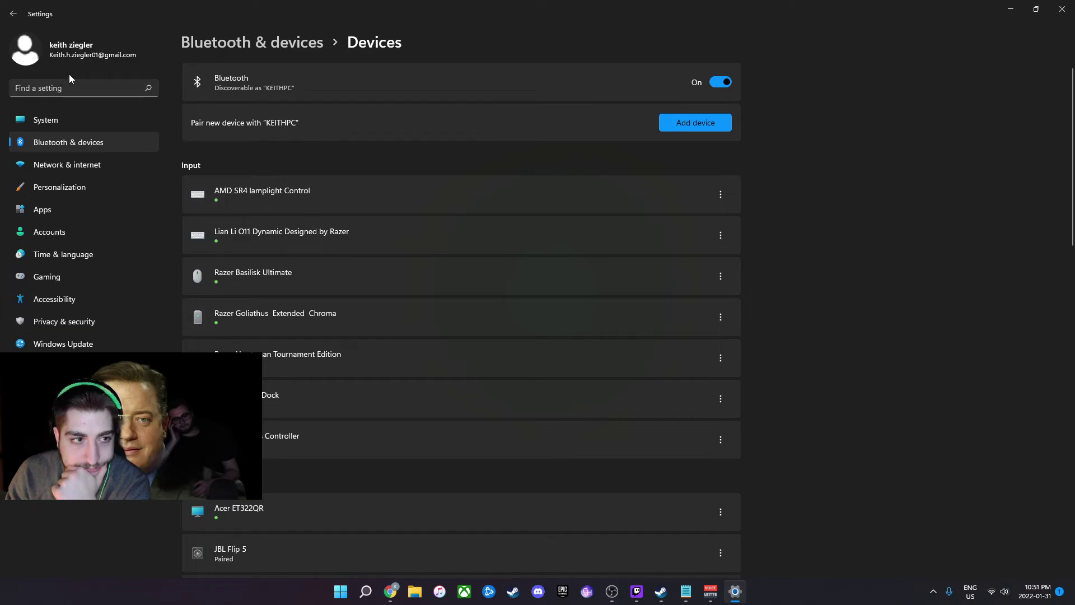
{"action": "left_click", "coordinate": [146, 167]}
{"action": "left_click", "coordinate": [123, 143]}
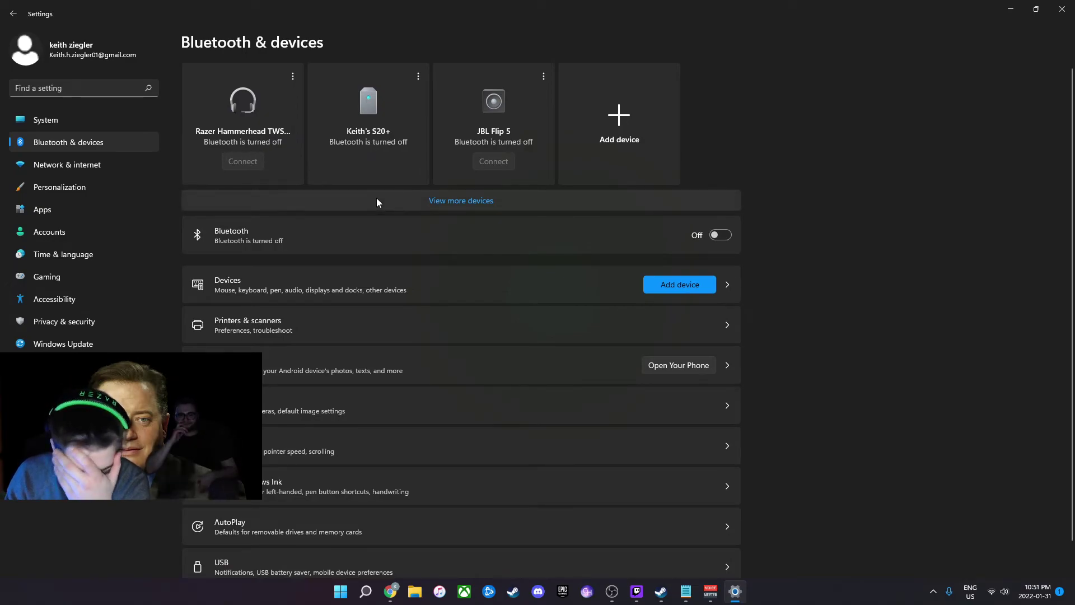
{"action": "left_click", "coordinate": [720, 234]}
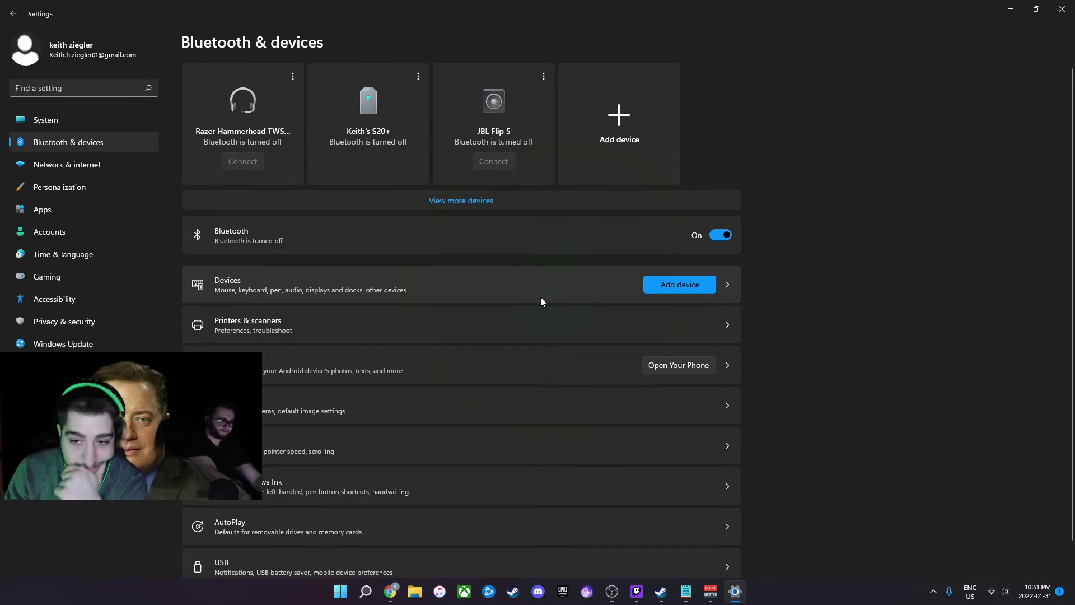
Reload the Bluetooth & devices page repeatedly to check the connection status of the Razer Hammerhead TWS Pro. earbuds
{"action": "left_click", "coordinate": [297, 84]}
{"action": "left_click", "coordinate": [124, 120]}
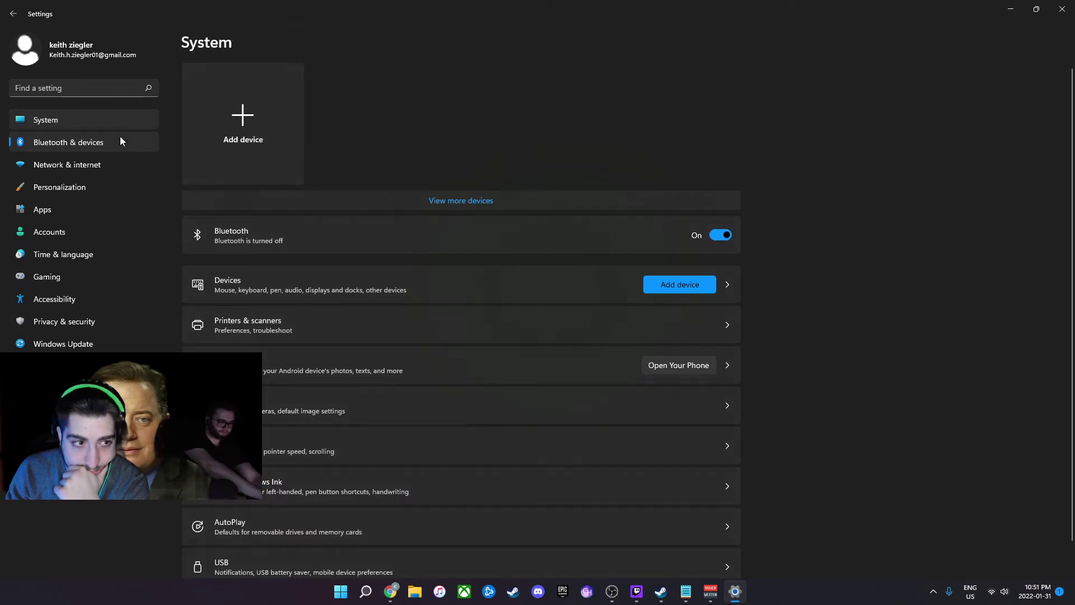
{"action": "left_click", "coordinate": [120, 144]}
{"action": "left_click", "coordinate": [730, 238]}
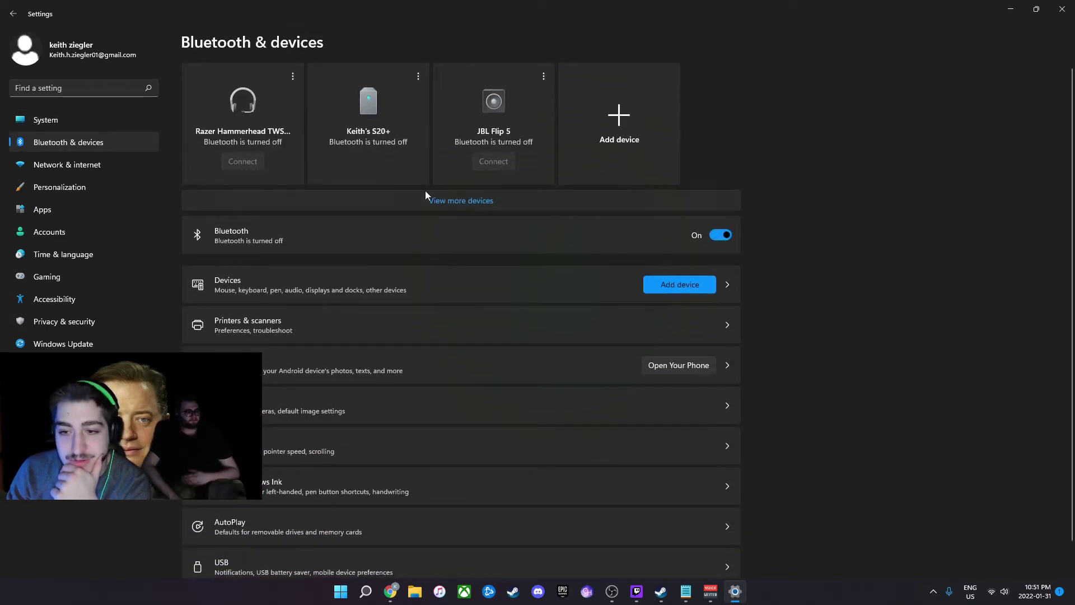
{"action": "left_click", "coordinate": [98, 126]}
{"action": "left_click", "coordinate": [102, 142]}
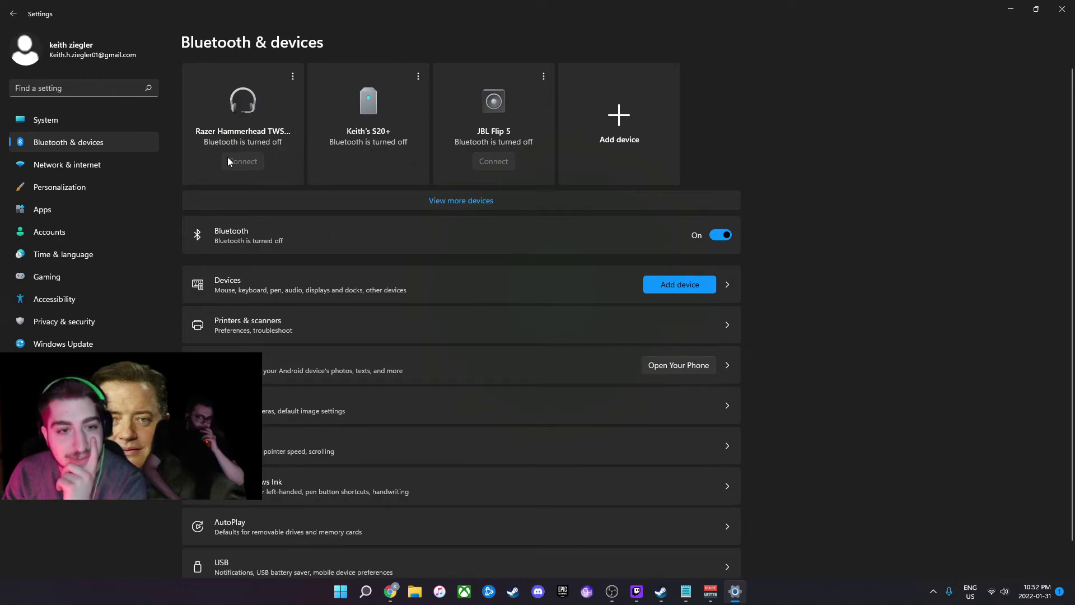
{"action": "left_click", "coordinate": [64, 128]}
{"action": "left_click", "coordinate": [62, 144]}
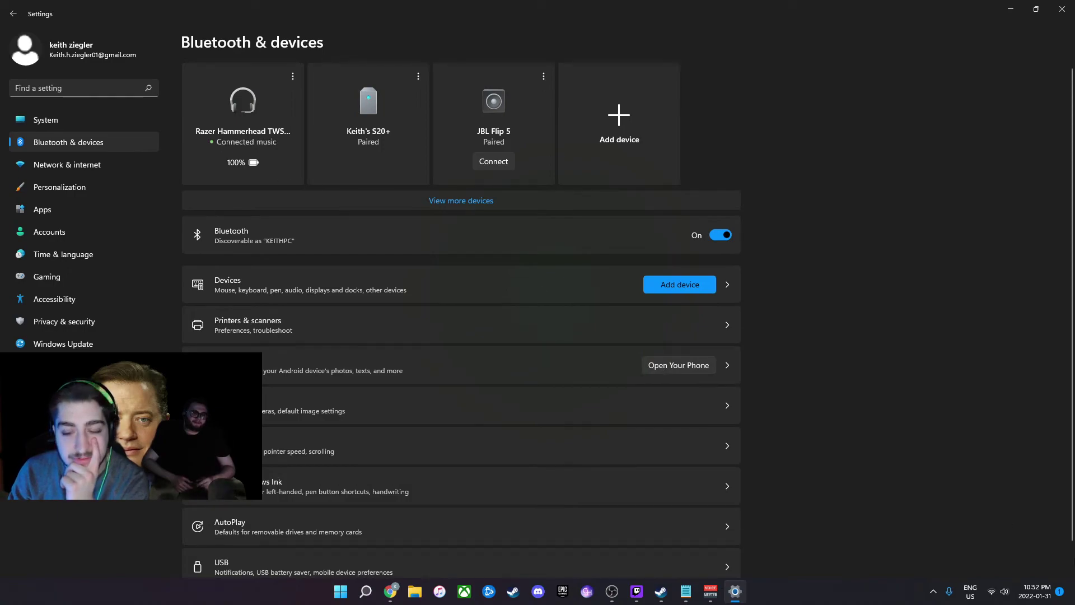
Switch the system sound output to CABLE Input (VB-Audio Virtual Cable)
{"action": "left_click", "coordinate": [990, 592]}
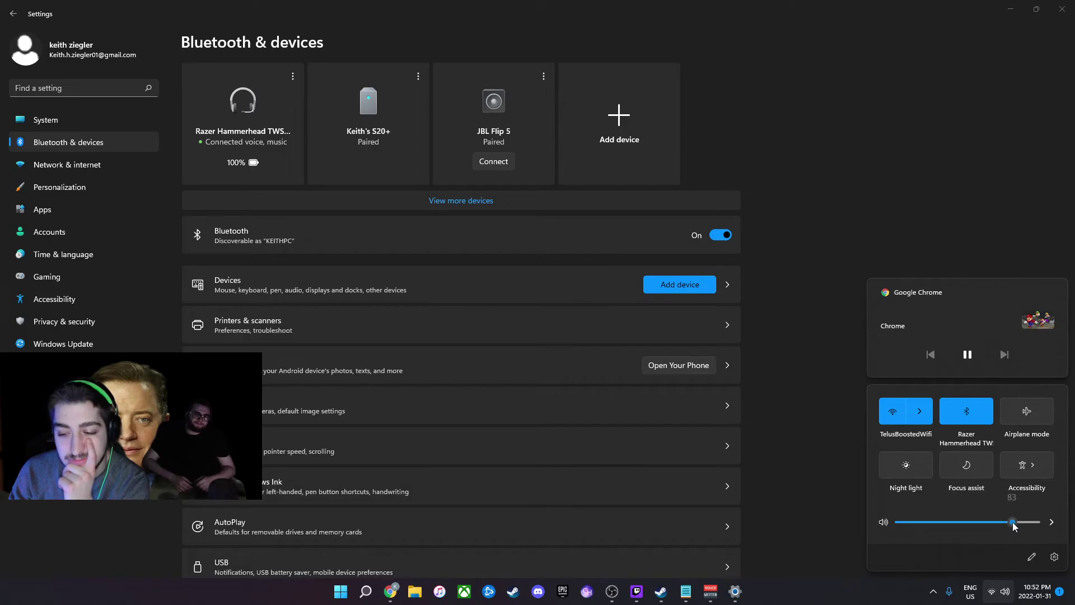
{"action": "left_click", "coordinate": [1051, 522]}
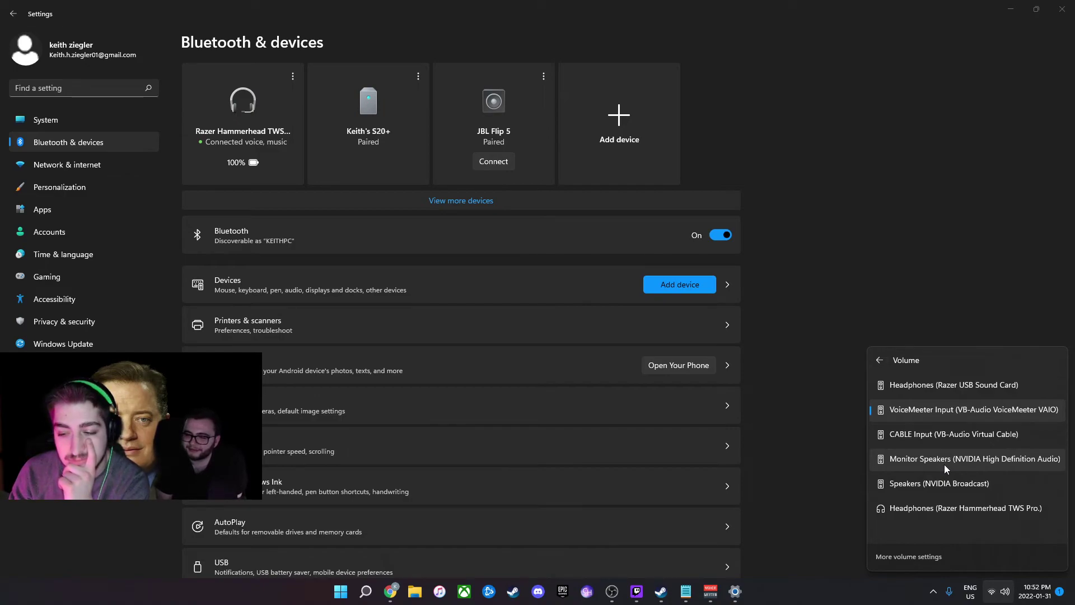
{"action": "left_click", "coordinate": [937, 435]}
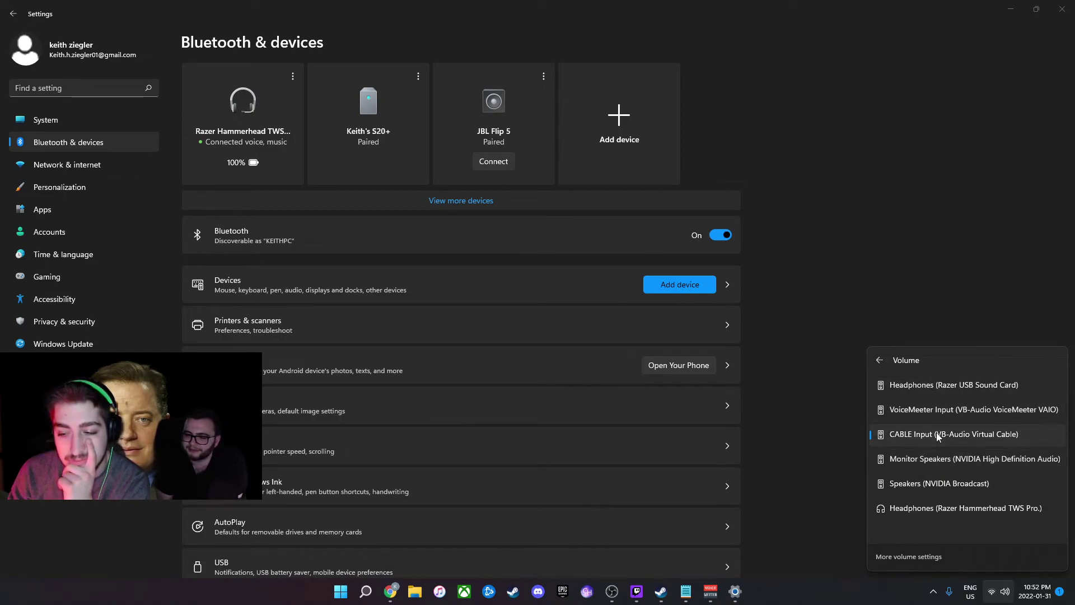
{"action": "left_click", "coordinate": [999, 593]}
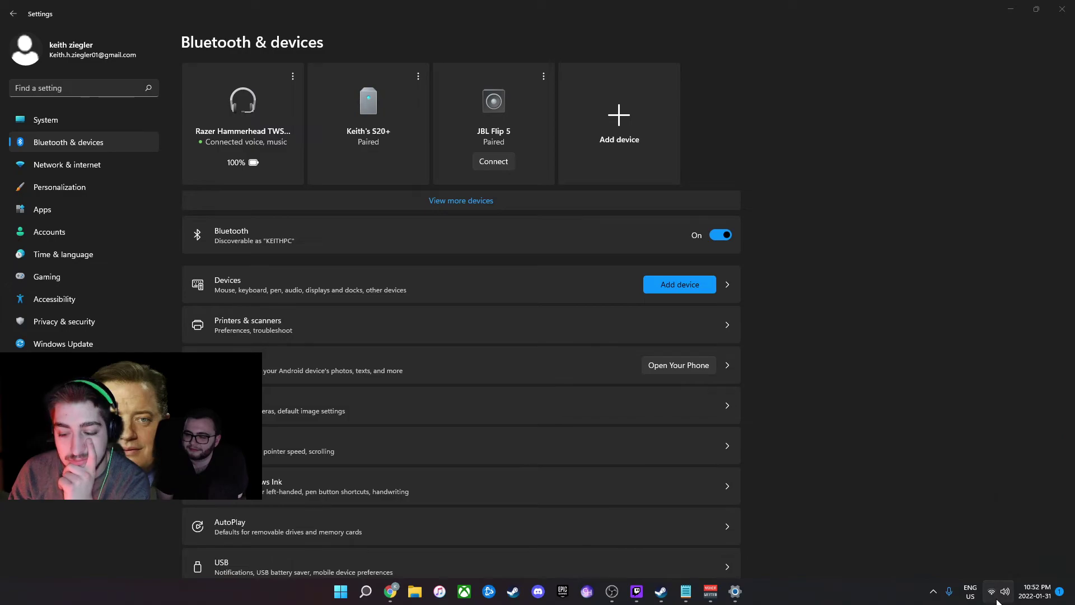
Lower the system volume and switch the sound output to Speakers (NVIDIA Broadcast)
{"action": "left_click", "coordinate": [999, 588]}
{"action": "left_click_drag", "start_coordinate": [1003, 523], "coordinate": [973, 523]}
{"action": "left_click", "coordinate": [1050, 522]}
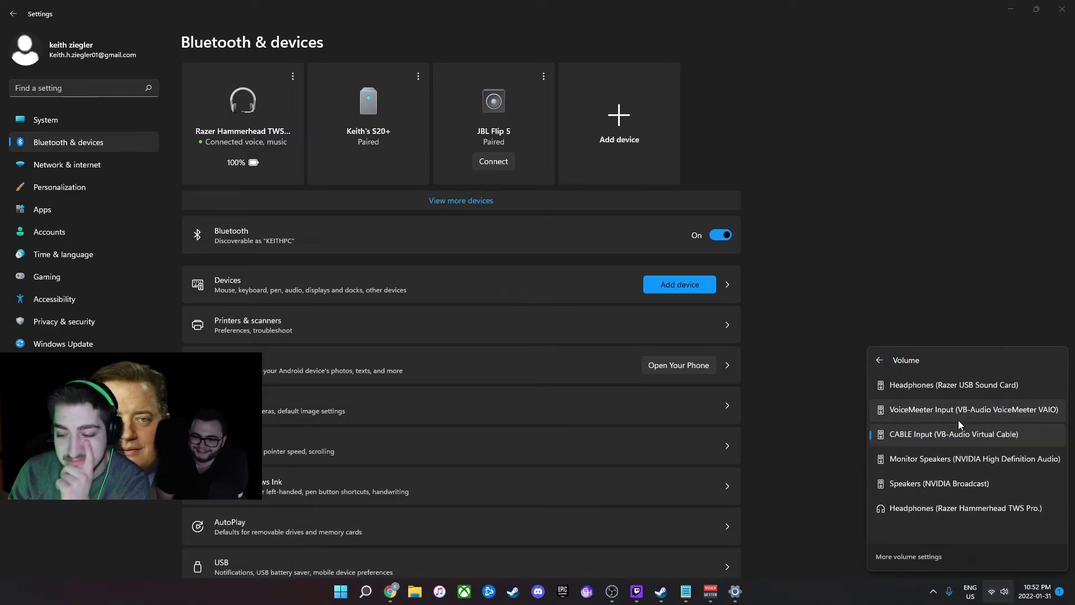
{"action": "left_click", "coordinate": [964, 485]}
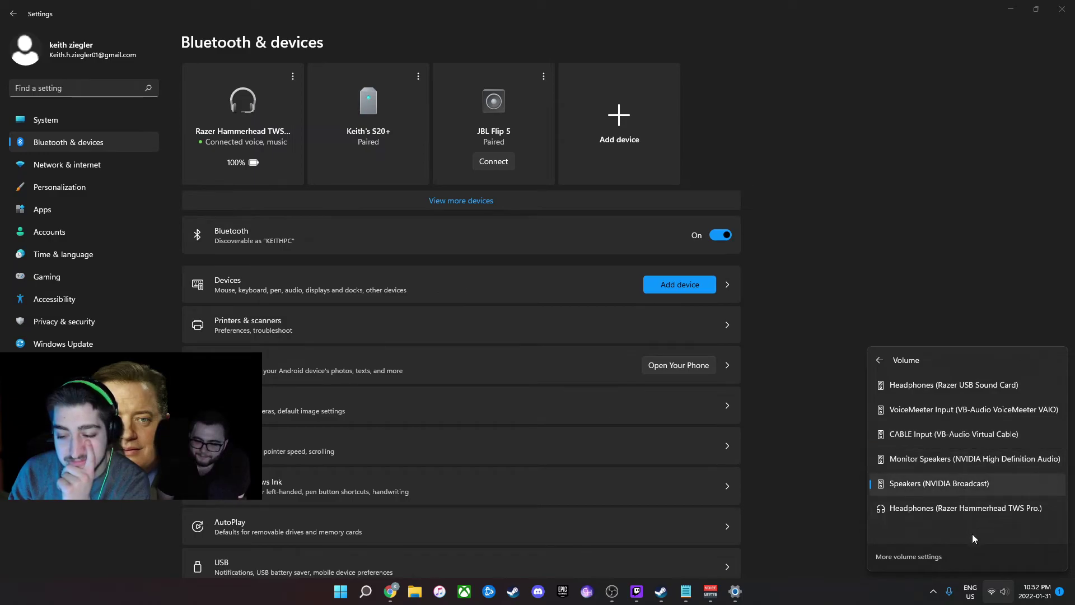
Switch the system sound output to Headphones (Razer Hammerhead TWS Pro.)
{"action": "left_click", "coordinate": [1003, 593]}
{"action": "left_click", "coordinate": [1003, 593]}
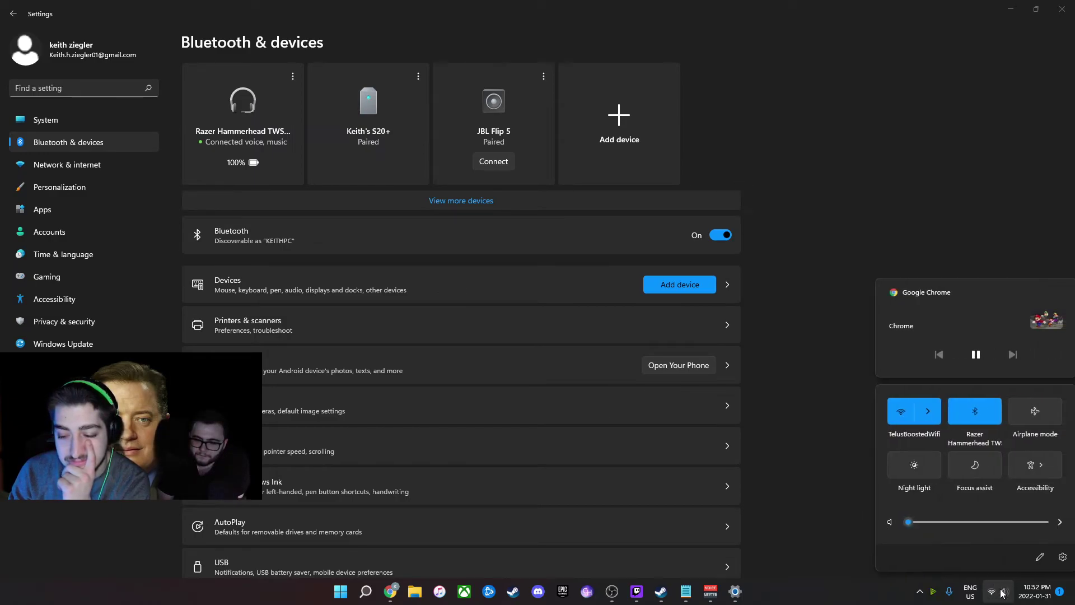
{"action": "left_click", "coordinate": [1051, 522]}
{"action": "left_click", "coordinate": [997, 507]}
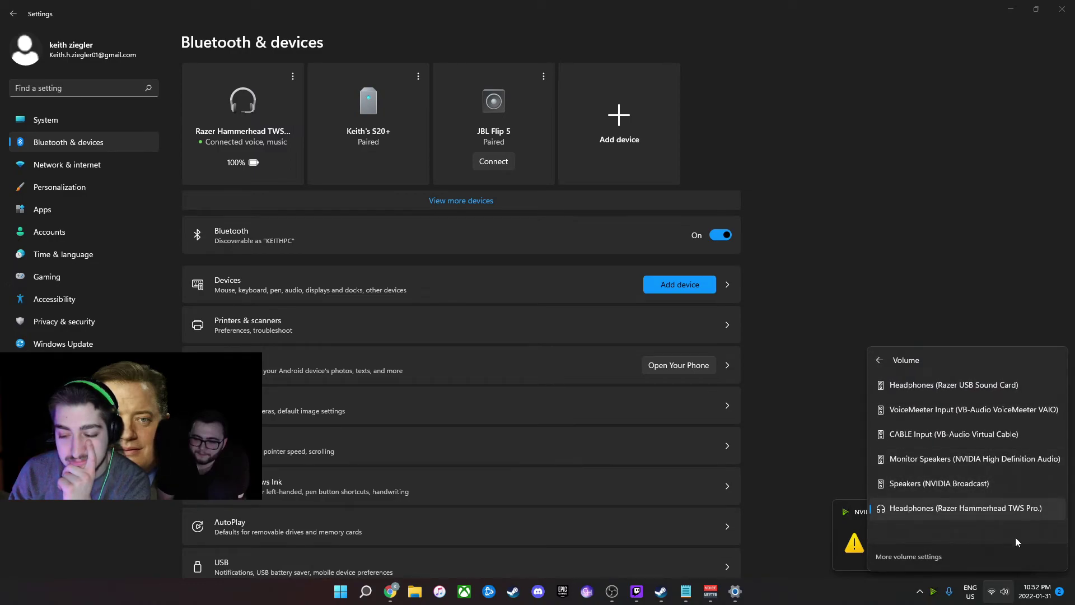
Set the earbuds' system volume to about 47% and close the quick settings
{"action": "left_click", "coordinate": [1013, 582]}
{"action": "left_click", "coordinate": [1004, 592]}
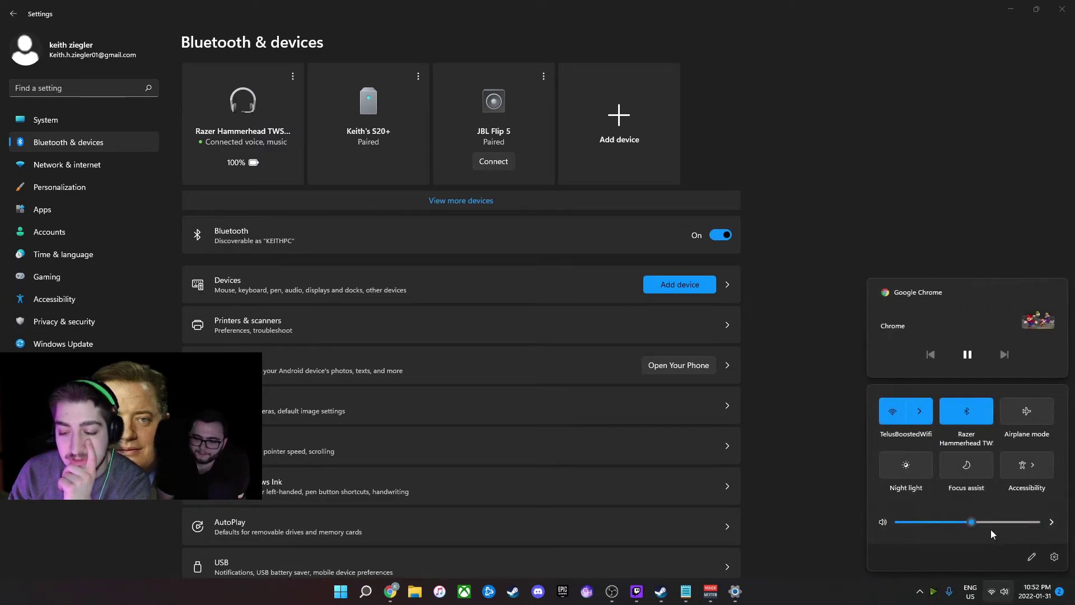
{"action": "left_click", "coordinate": [962, 521]}
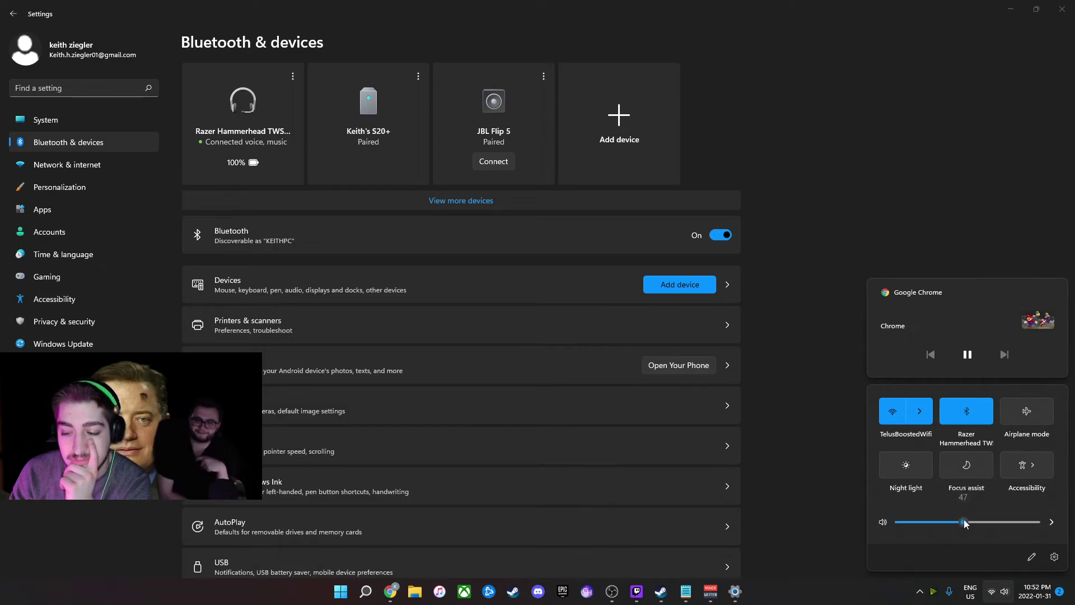
{"action": "left_click", "coordinate": [1052, 522]}
{"action": "key", "text": "Escape"}
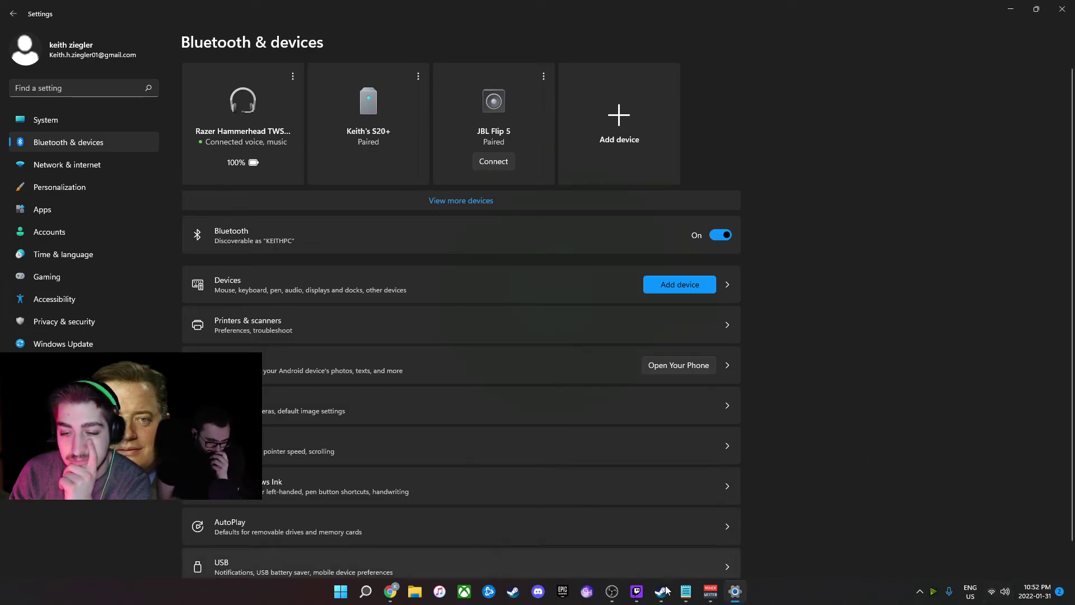
Switch to Voicemeeter and set hardware output A2 to WDM: Headphones (Razer Hammerhead TWS Pro.)
{"action": "left_click", "coordinate": [718, 592]}
{"action": "left_click", "coordinate": [683, 166]}
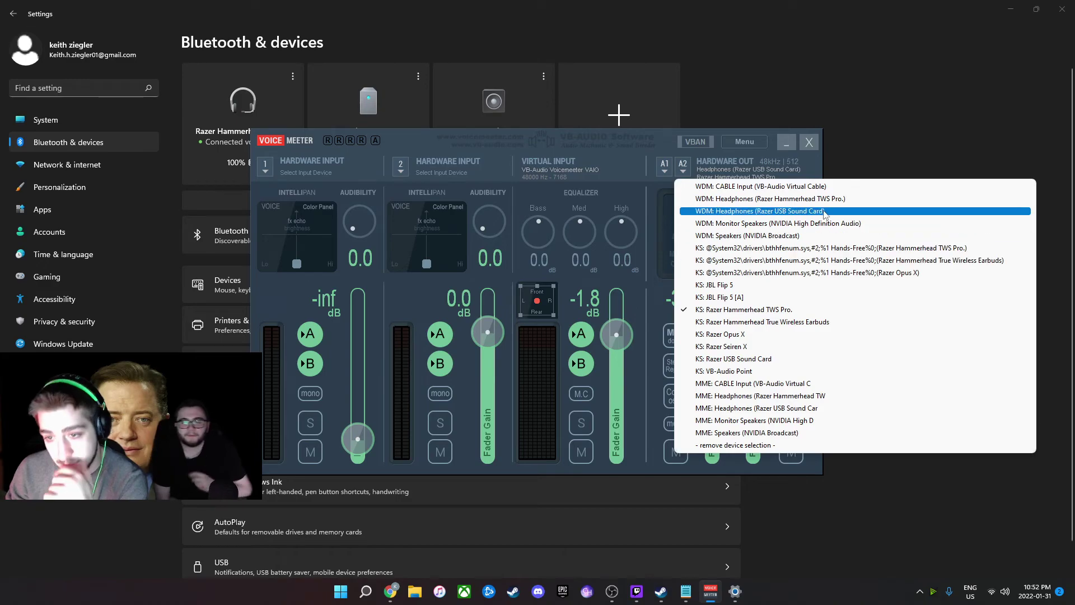
{"action": "left_click", "coordinate": [807, 198]}
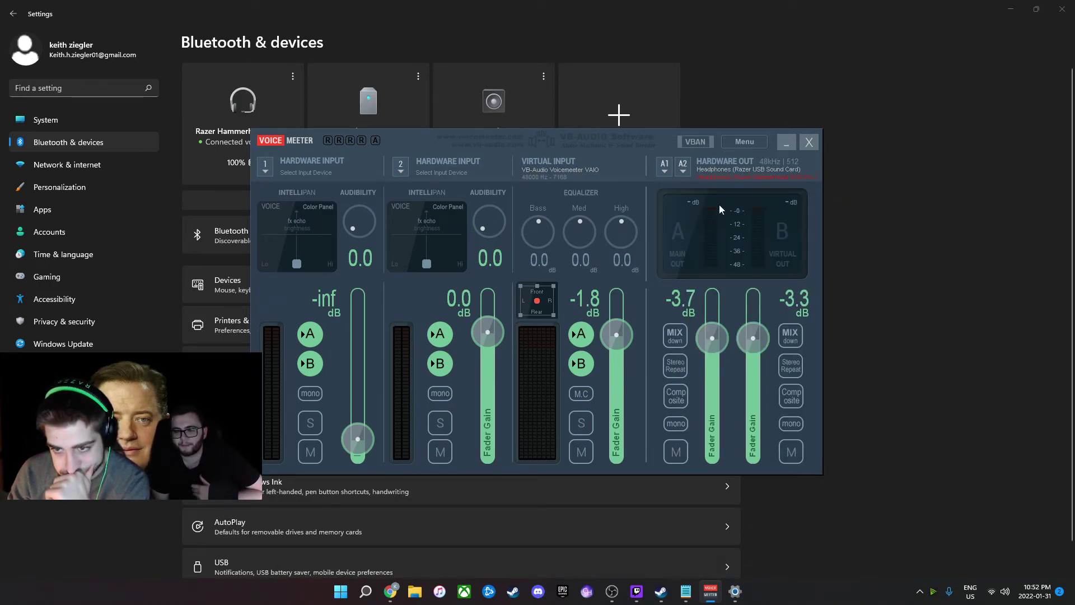
Try the KS Hands-Free Razer Hammerhead TWS Pro. device for output A1, and restore WDM: Headphones (Razer USB Sound Card)
{"action": "left_click", "coordinate": [736, 177]}
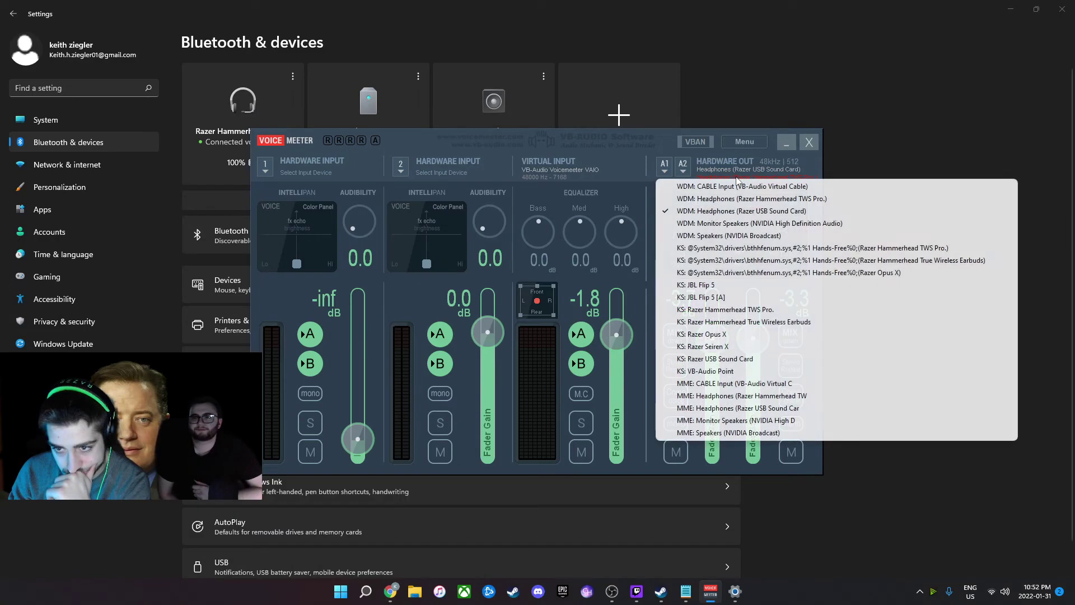
{"action": "left_click", "coordinate": [794, 251]}
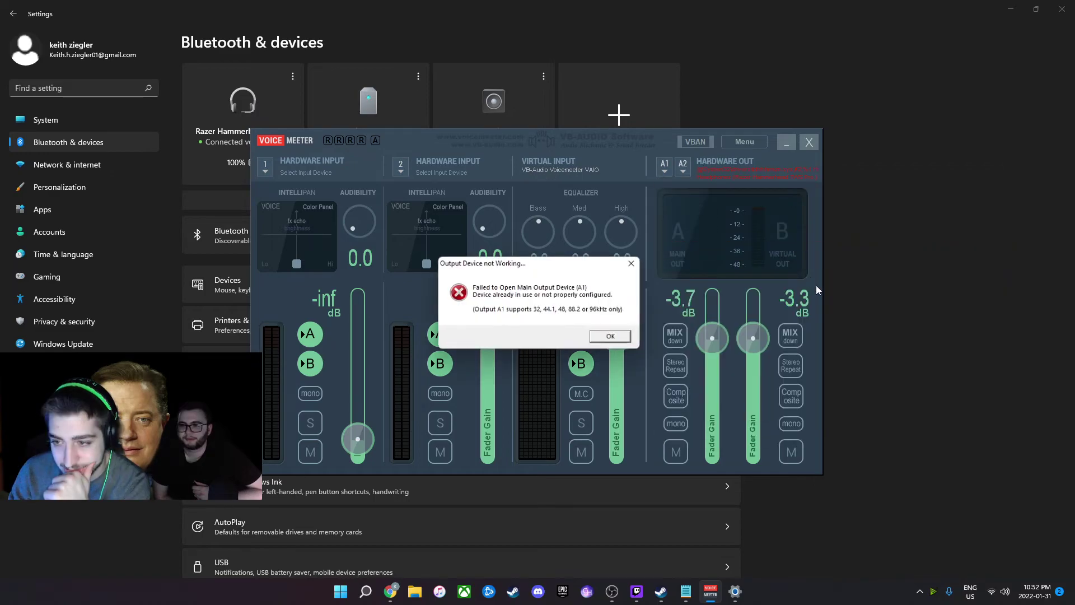
{"action": "left_click", "coordinate": [608, 336]}
{"action": "left_click", "coordinate": [668, 166]}
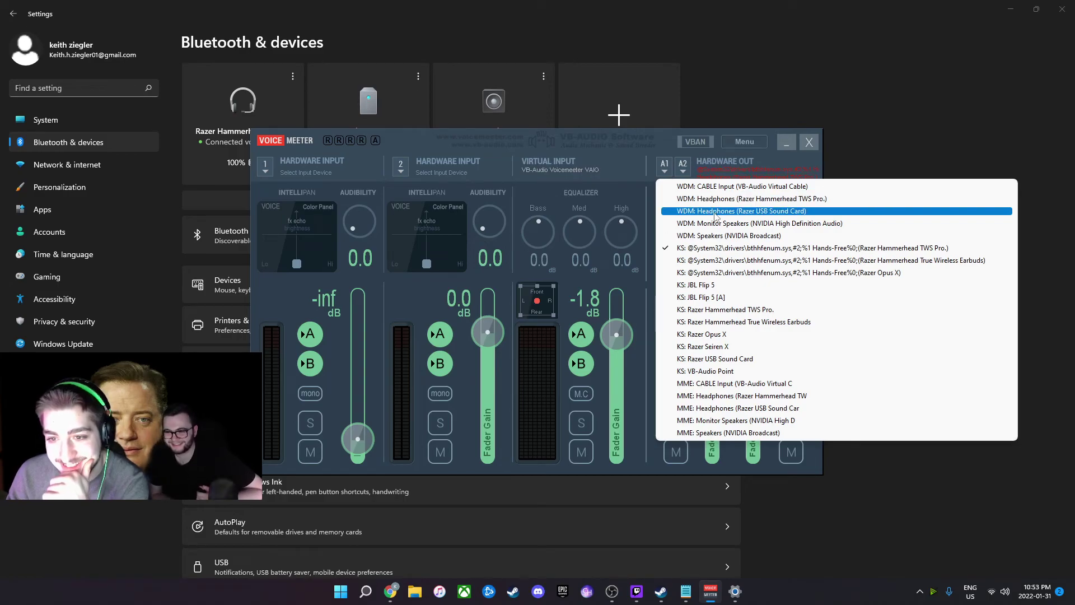
{"action": "left_click", "coordinate": [694, 211]}
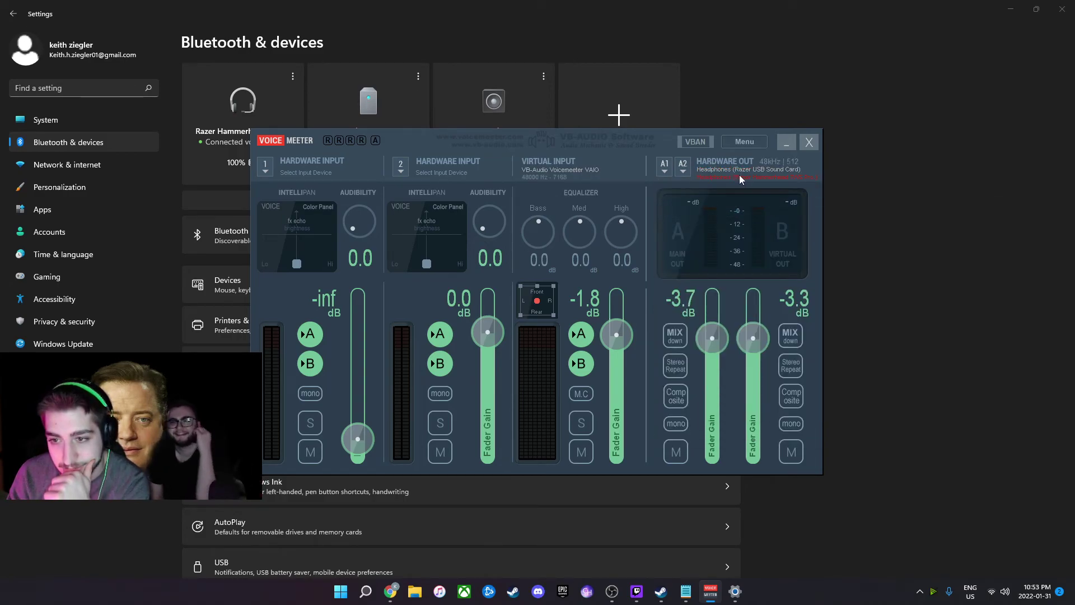
Set hardware output A2 to the KS Hands-Free Razer Hammerhead TWS Pro. device and raise the system volume to about two thirds
{"action": "left_click", "coordinate": [685, 167]}
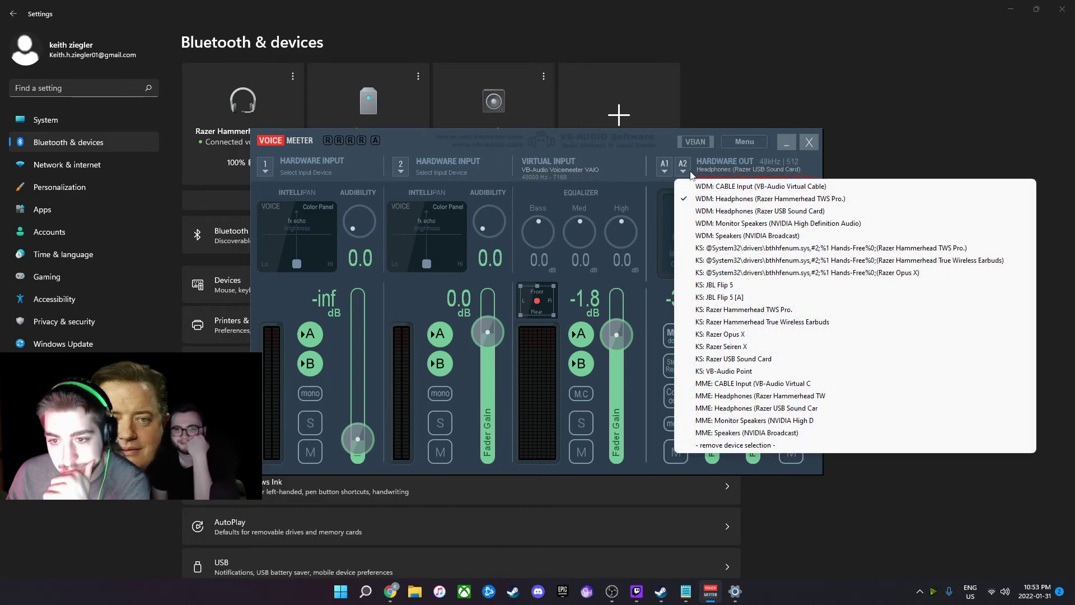
{"action": "left_click", "coordinate": [762, 248]}
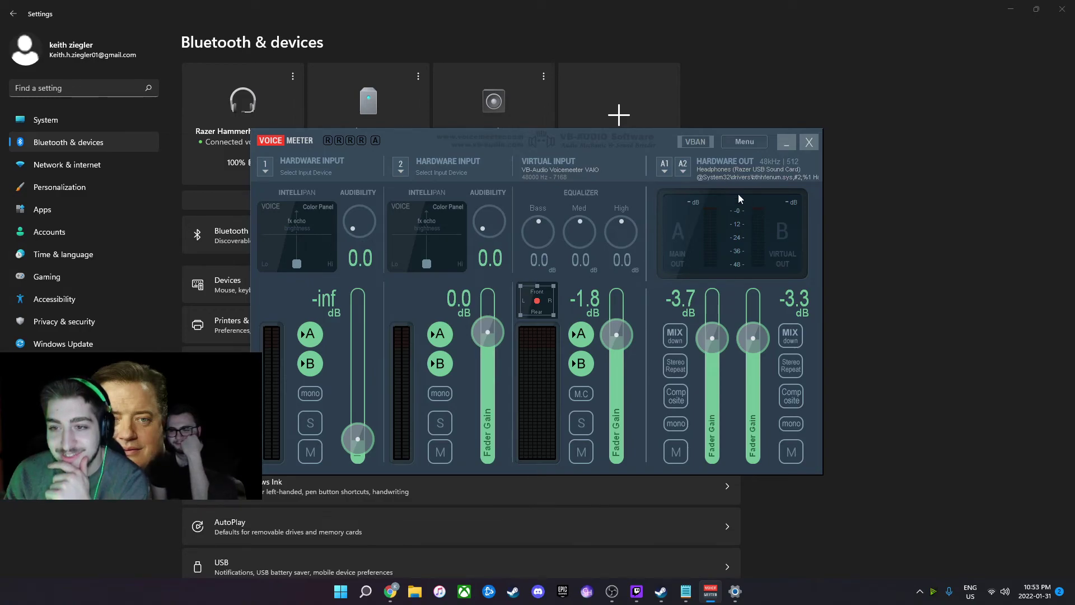
{"action": "left_click", "coordinate": [1002, 592]}
{"action": "mouse_move", "coordinate": [972, 522]}
{"action": "left_mouse_down"}
{"action": "mouse_move", "coordinate": [947, 517]}
{"action": "mouse_move", "coordinate": [993, 521]}
{"action": "left_mouse_up"}
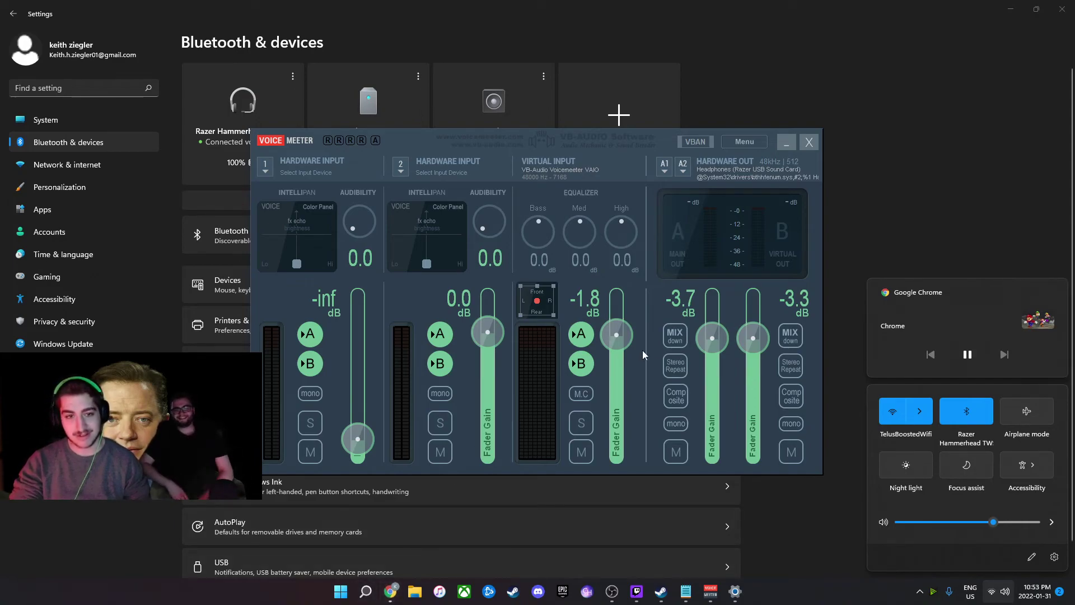
Switch to Chrome and play the YouTube video "Can You Beat Fallout: New Vegas With Only A Straight Razor?" from the home page
{"action": "left_click", "coordinate": [410, 595]}
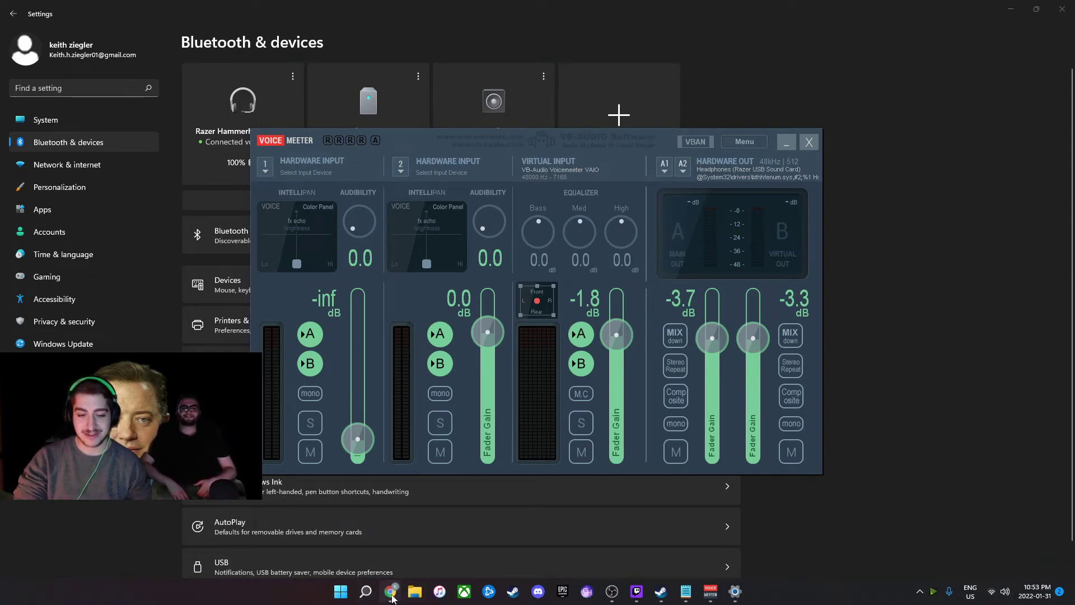
{"action": "left_click", "coordinate": [878, 192]}
{"action": "left_click", "coordinate": [599, 276]}
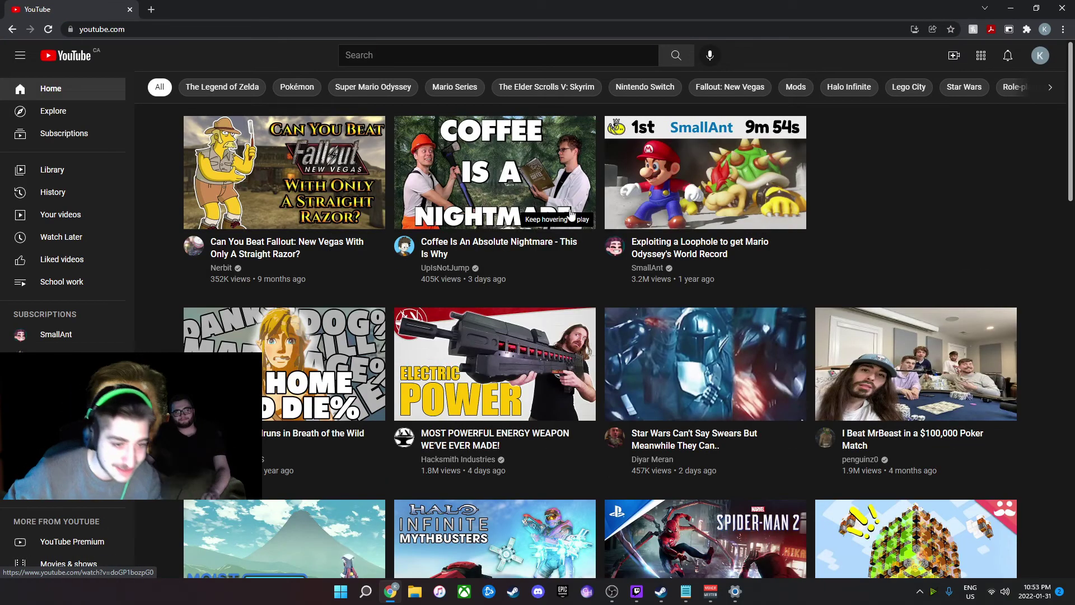
{"action": "left_click", "coordinate": [298, 164]}
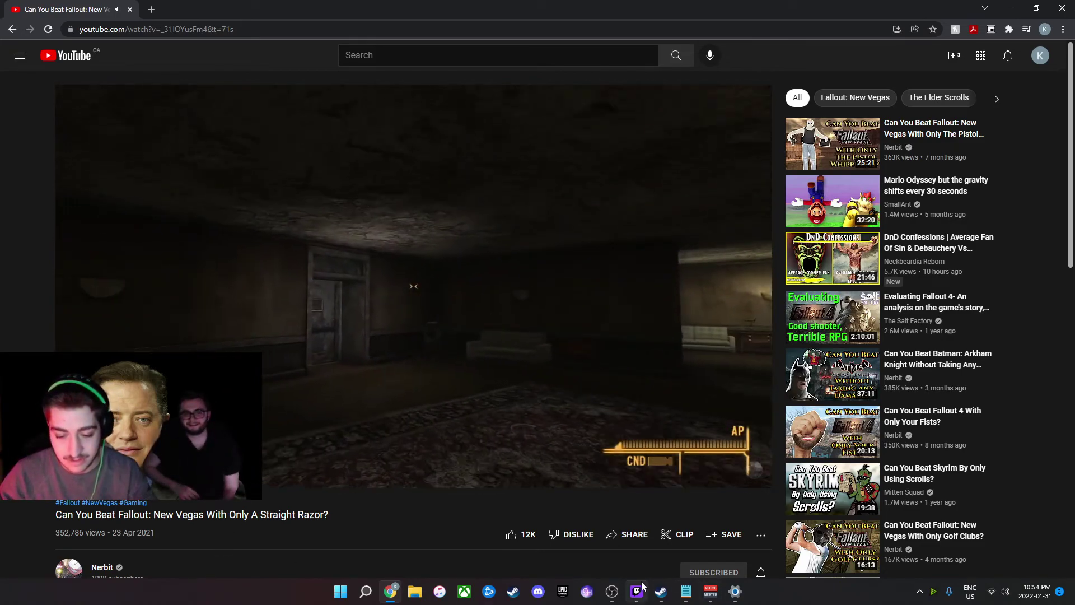
Switch to OBS, lower the Desktop Audio volume to -20.7 dB, and return to the video in Chrome
{"action": "left_click", "coordinate": [611, 592]}
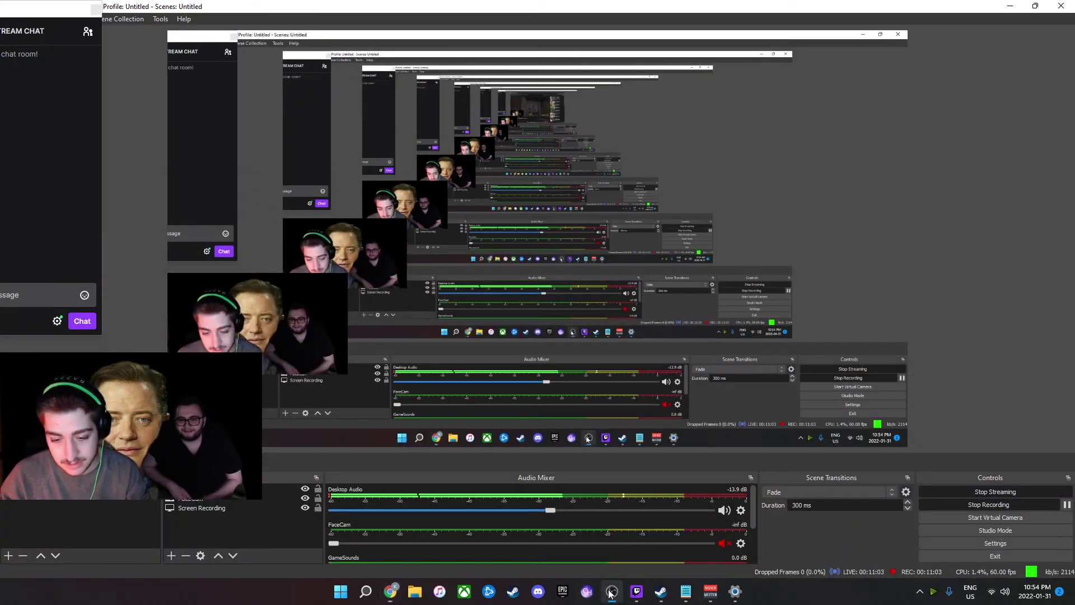
{"action": "left_click_drag", "start_coordinate": [537, 511], "coordinate": [529, 511]}
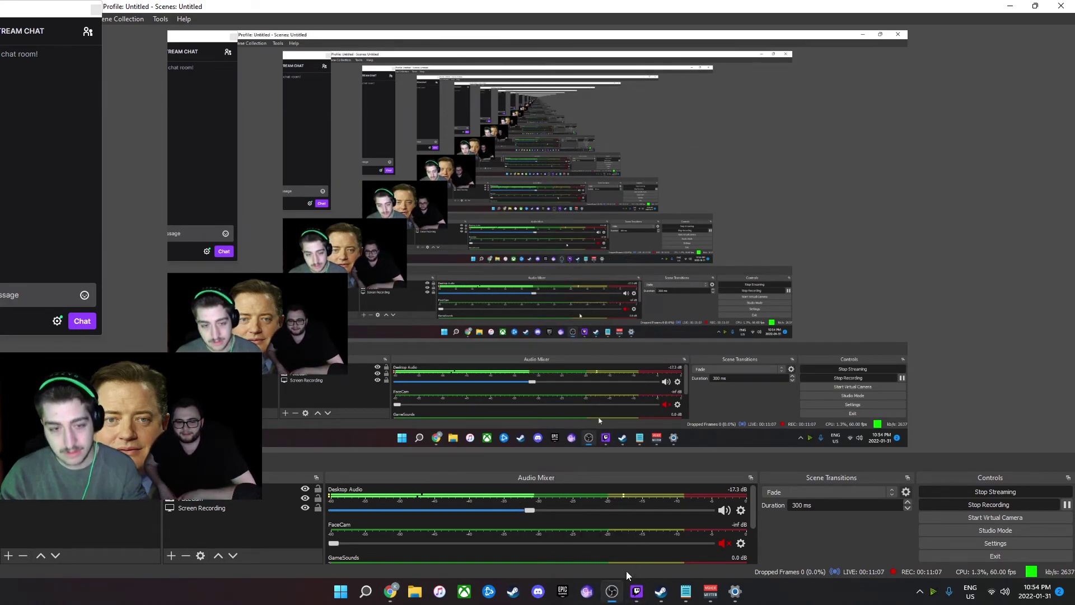
{"action": "scroll", "coordinate": [504, 526], "scroll_direction": "down", "scroll_amount": 2}
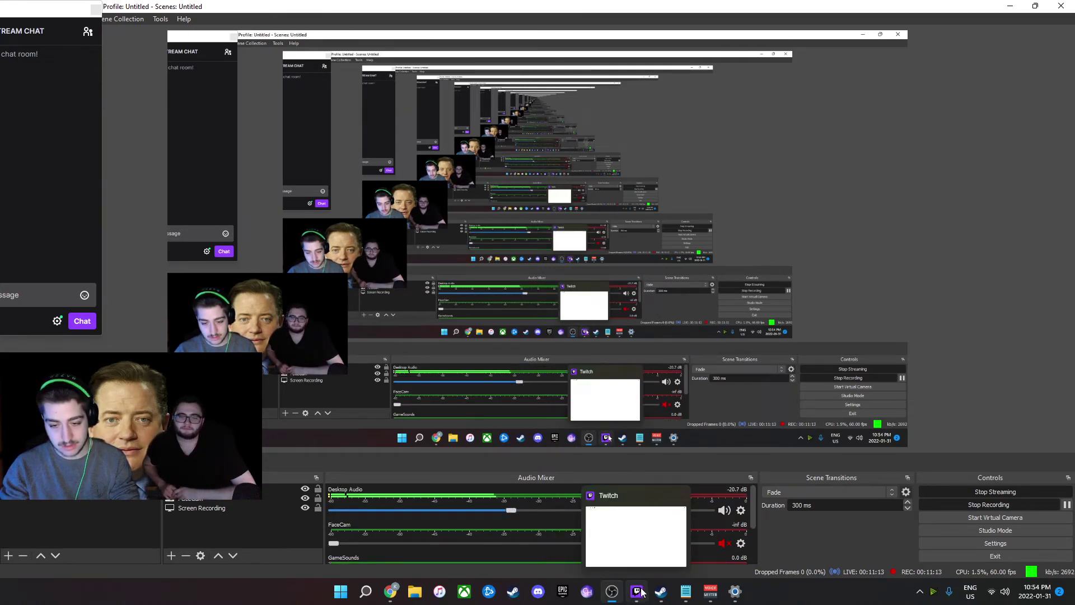
{"action": "left_click", "coordinate": [390, 591]}
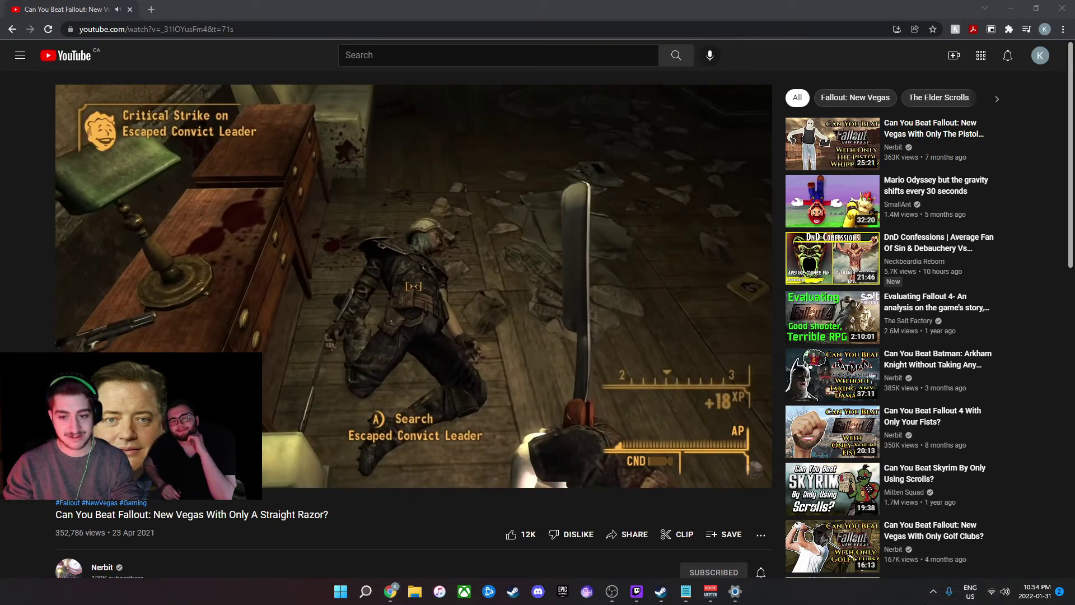
Open NVIDIA Broadcast, remove the microphone's second effect, and change the first effect to Room echo removal (beta)
{"action": "left_click", "coordinate": [933, 591]}
{"action": "left_click", "coordinate": [973, 519]}
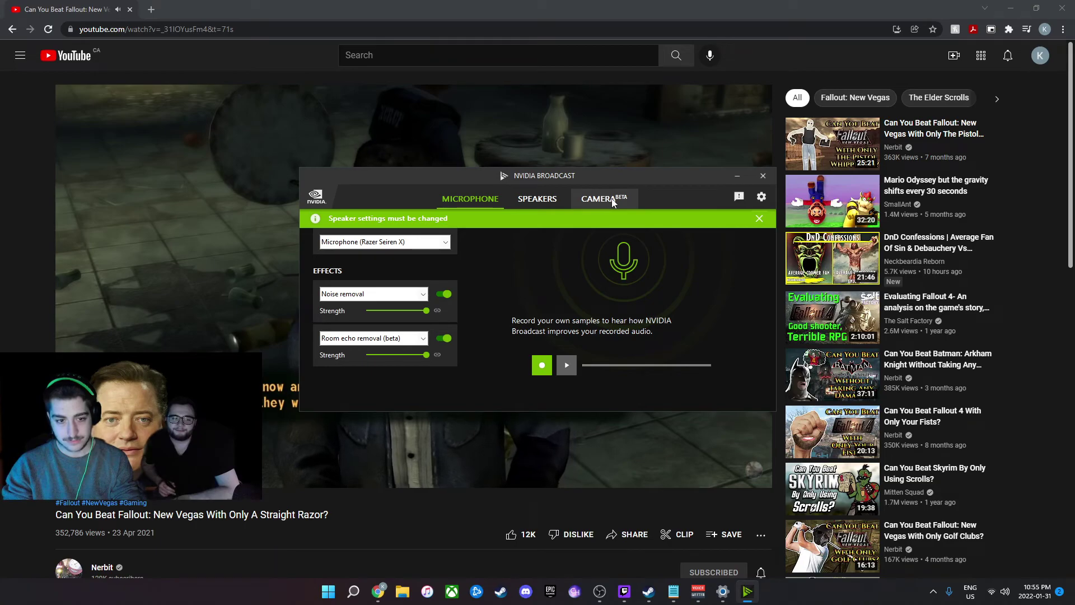
{"action": "left_click", "coordinate": [393, 339]}
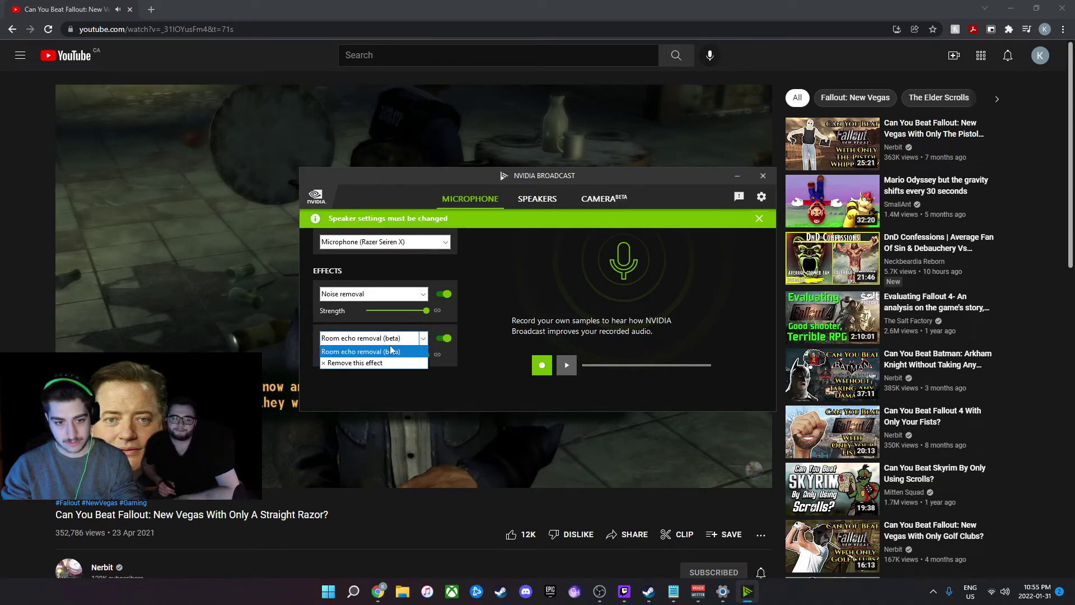
{"action": "left_click", "coordinate": [386, 358]}
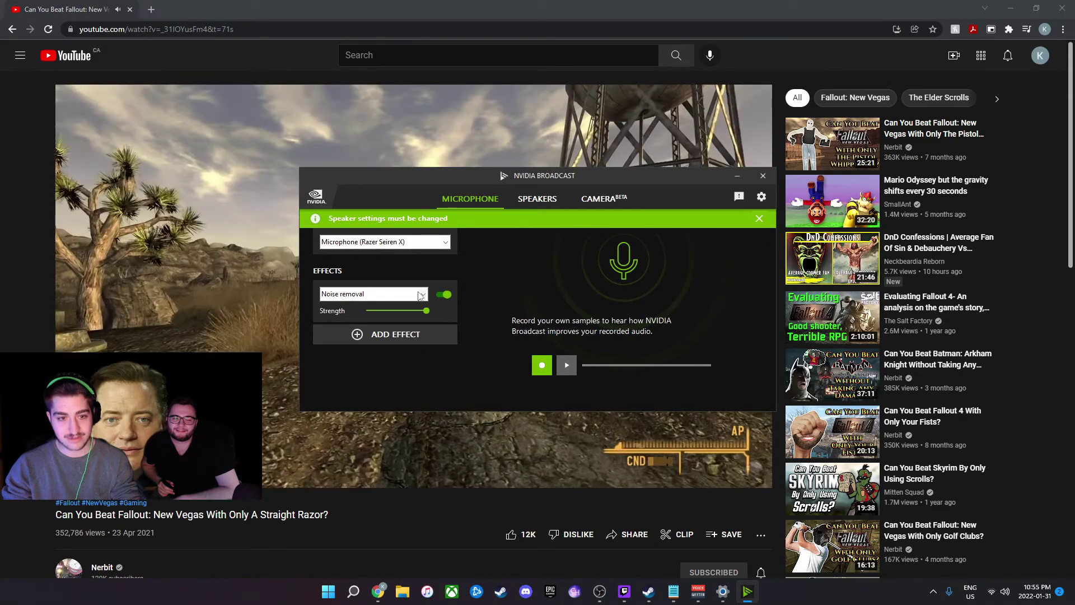
{"action": "left_click", "coordinate": [420, 294]}
{"action": "left_click", "coordinate": [410, 317]}
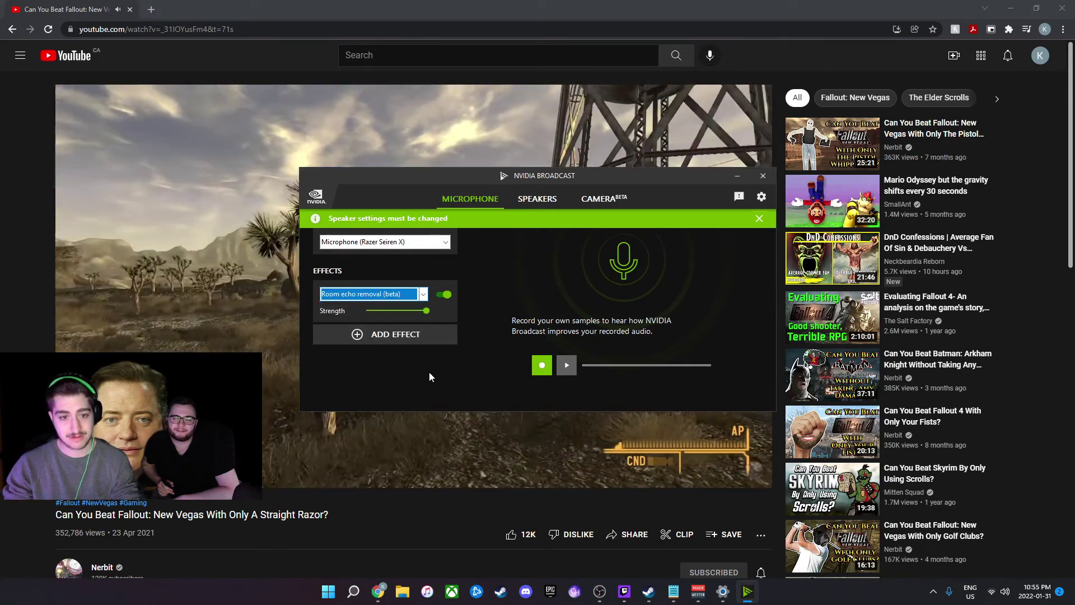
Add and enable Noise removal as the microphone's second effect, close NVIDIA Broadcast, and minimize Chrome to return to OBS
{"action": "left_click", "coordinate": [431, 309]}
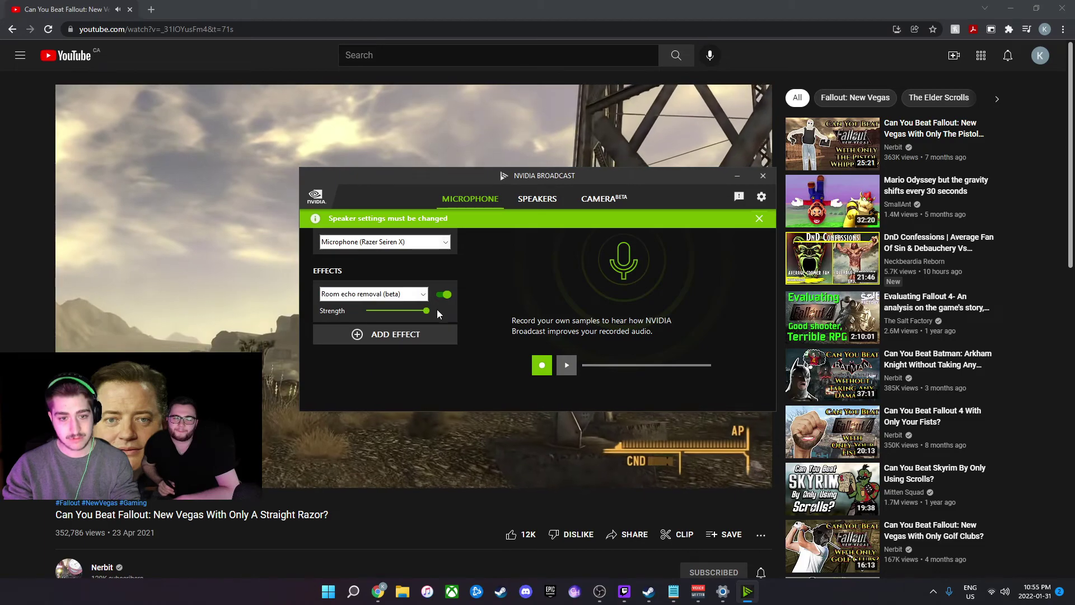
{"action": "left_click", "coordinate": [436, 336]}
{"action": "left_click", "coordinate": [421, 338]}
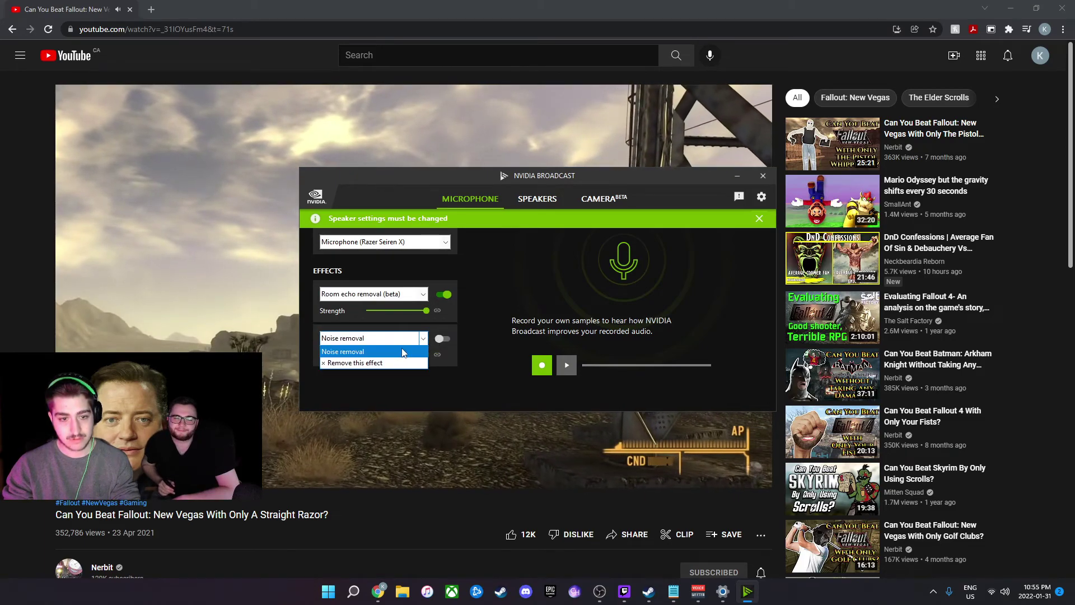
{"action": "left_click", "coordinate": [402, 351]}
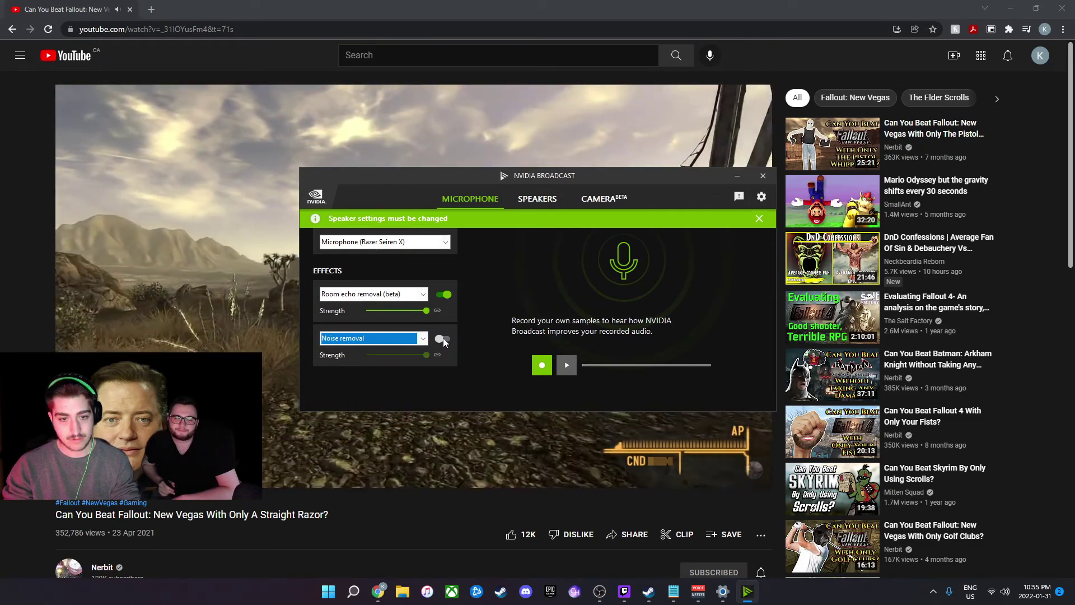
{"action": "left_click", "coordinate": [443, 338]}
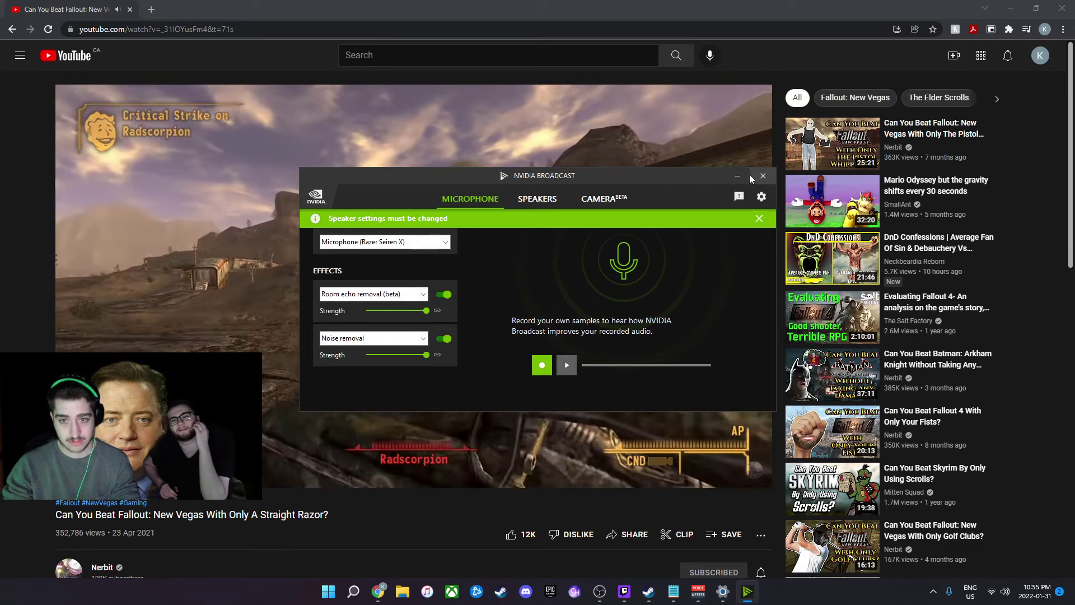
{"action": "left_click", "coordinate": [763, 176]}
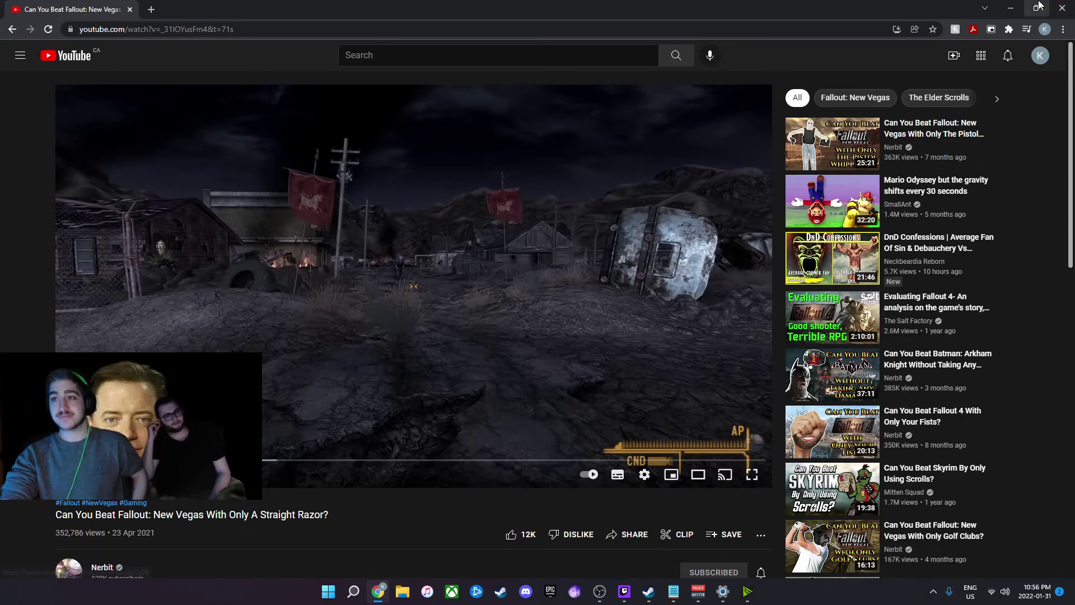
{"action": "left_click", "coordinate": [1011, 7]}
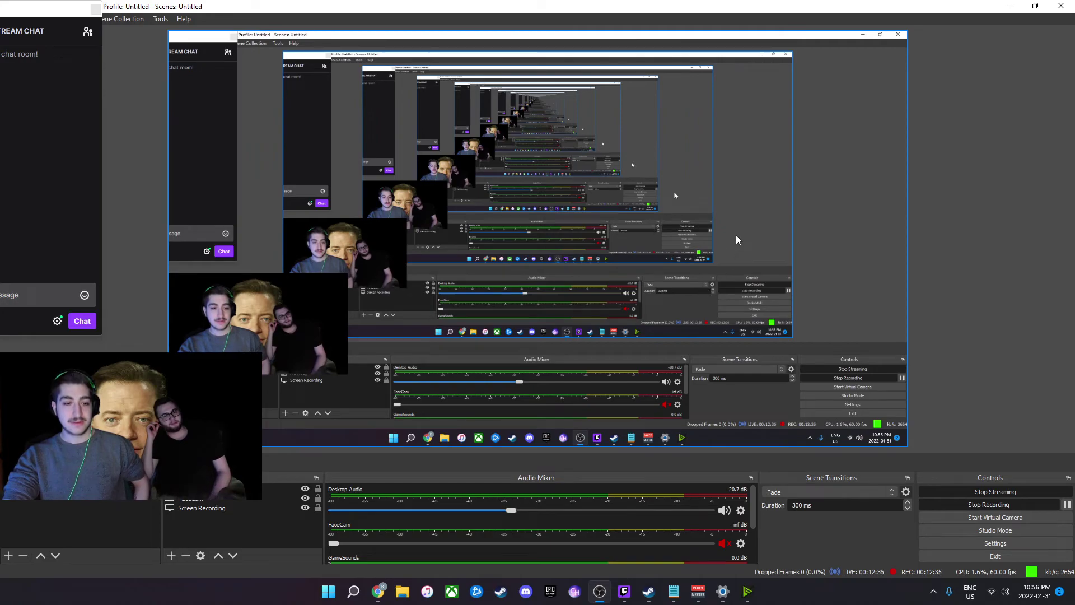